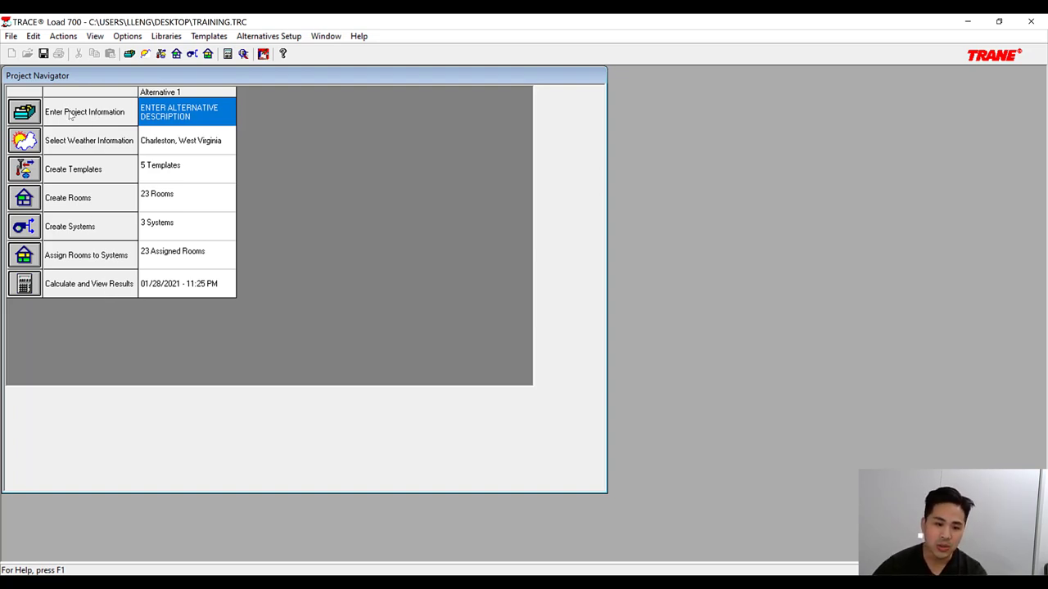
- Enter the site's street address as the location in Project Information for 'Load calc example' and confirm
left_click(191, 117)
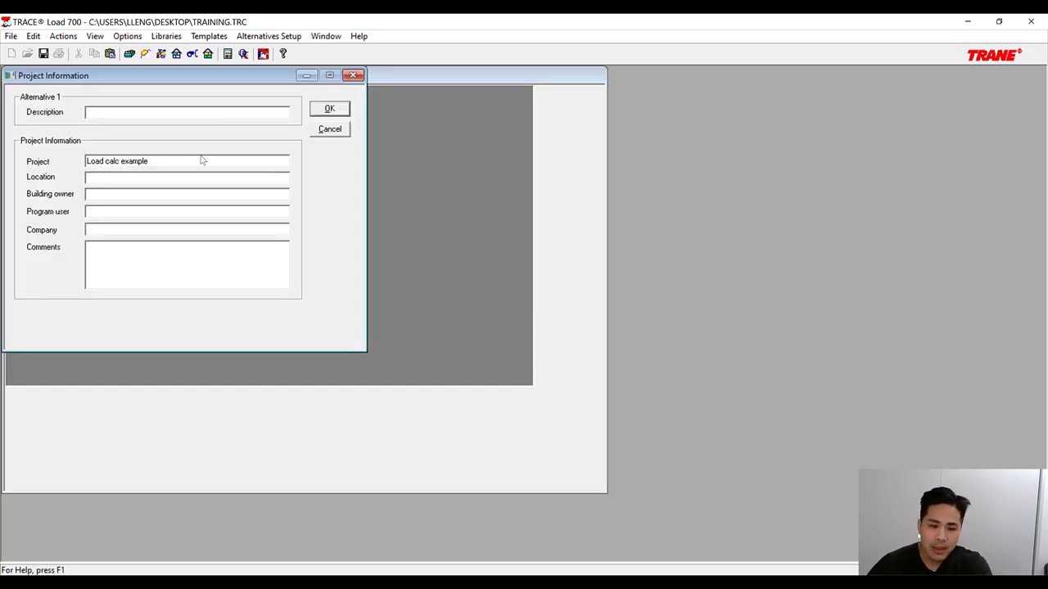
left_click(174, 161)
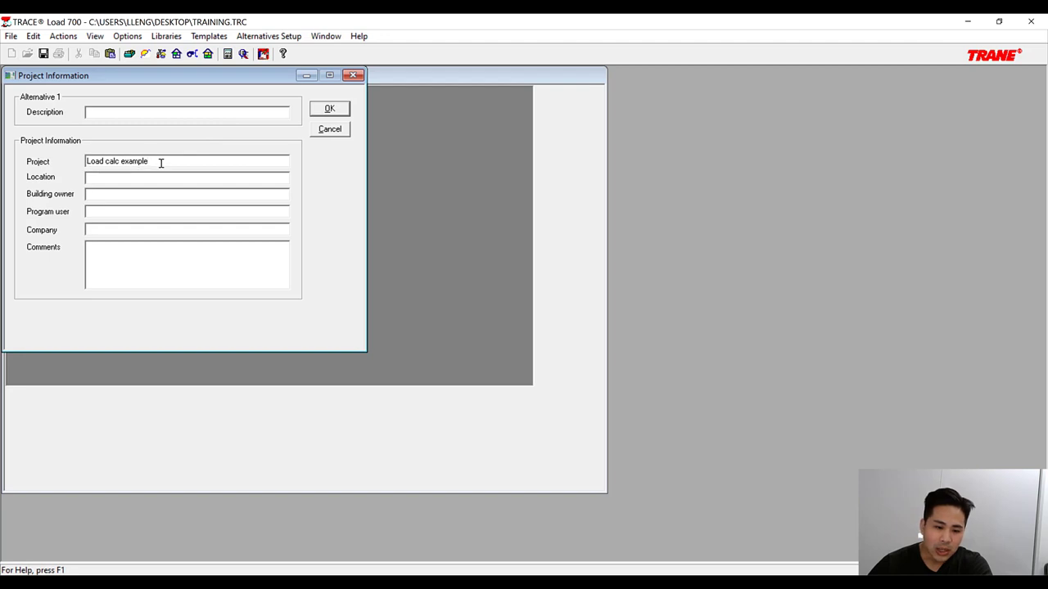
left_click(116, 179)
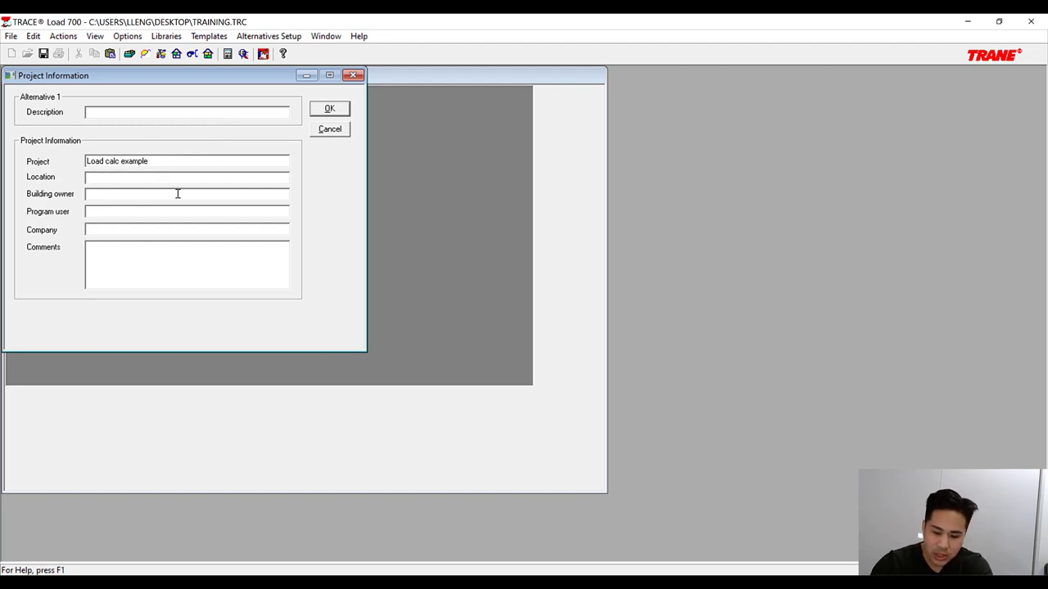
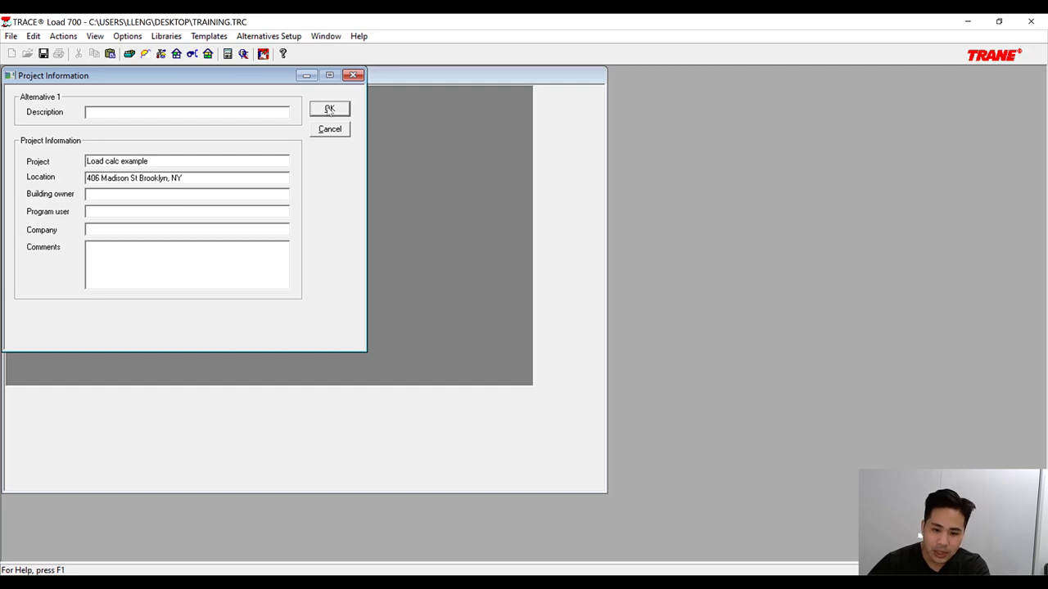
left_click(329, 110)
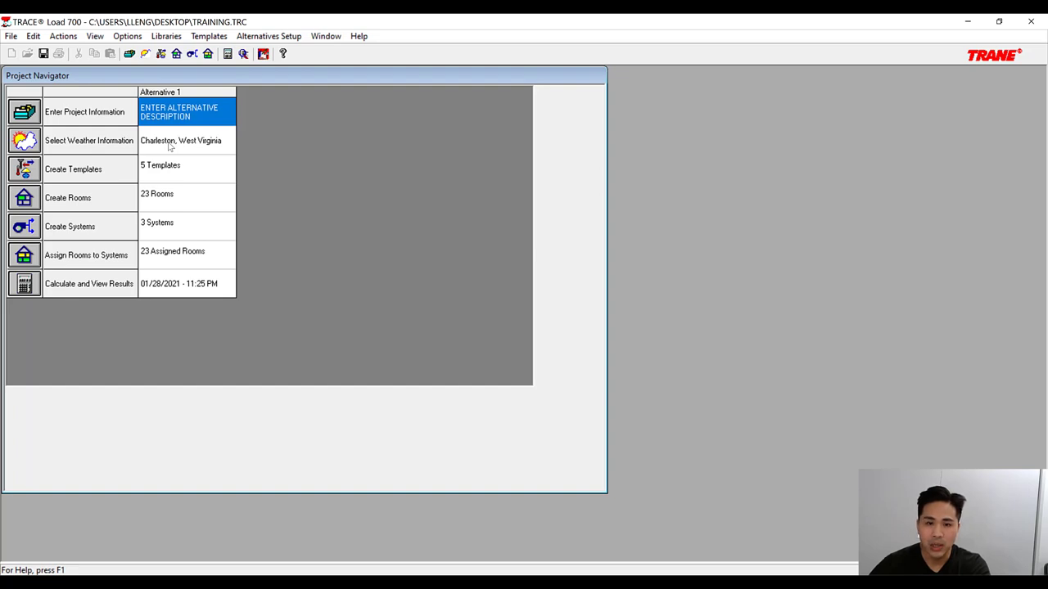
- Change the weather location from Charleston, West Virginia to New York (LaGuardia) in the Northeast region
double_click(169, 145)
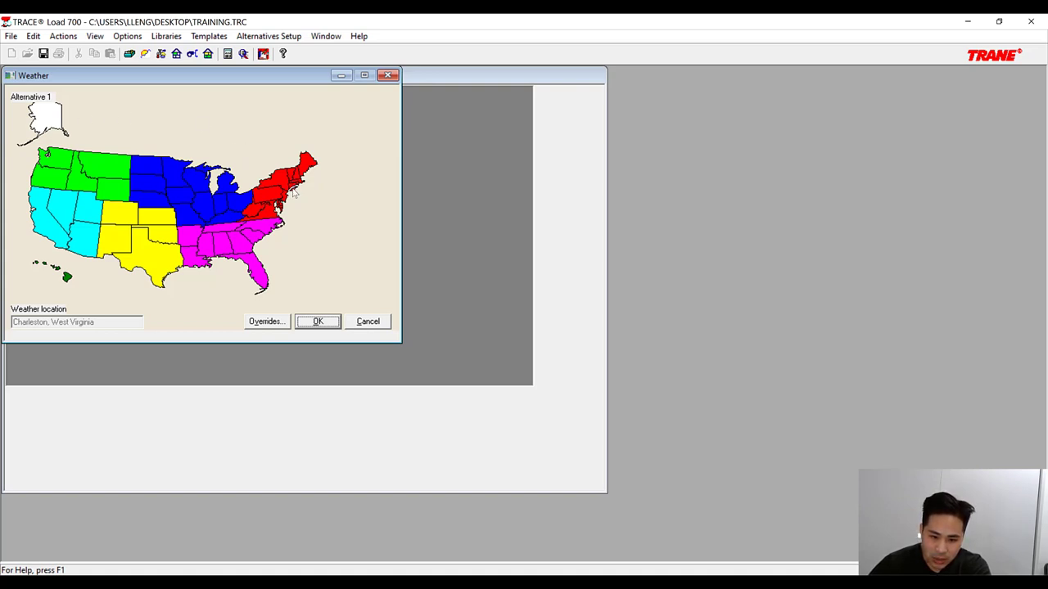
left_click(294, 193)
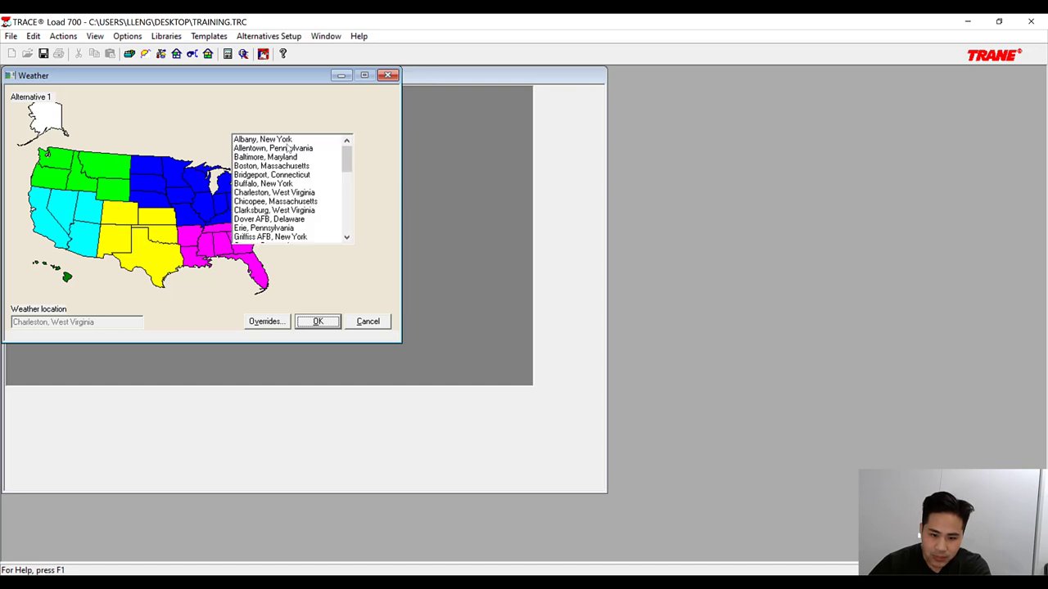
scroll(295, 167, "down", 4)
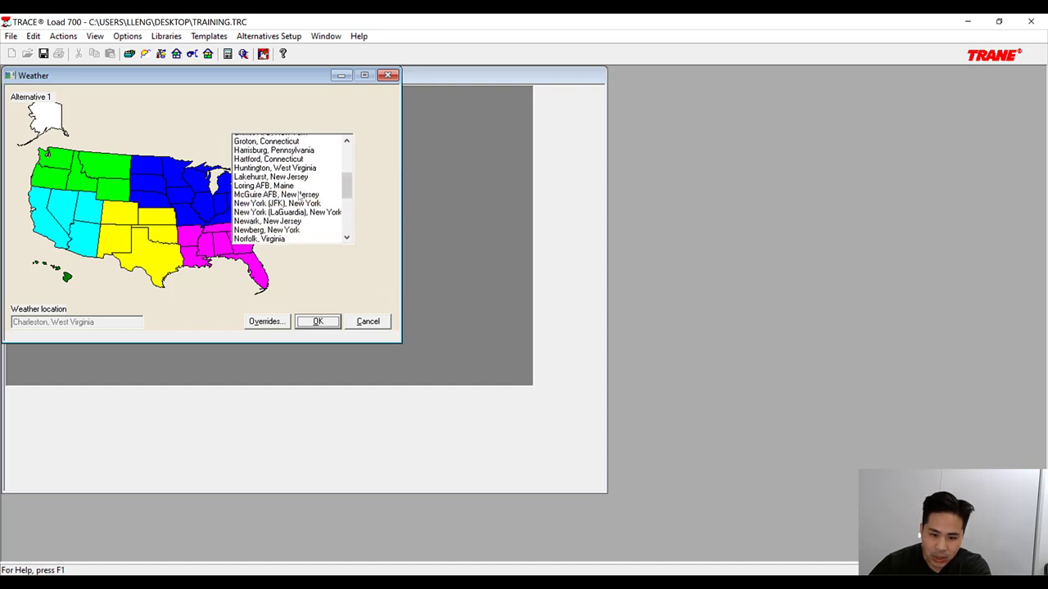
scroll(300, 197, "down", 1)
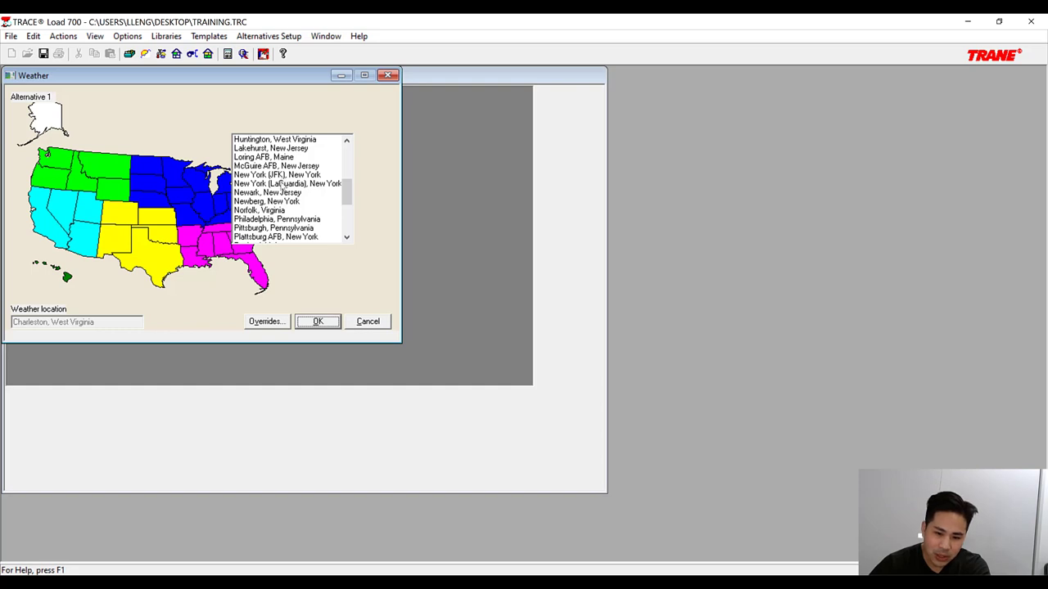
left_click(281, 187)
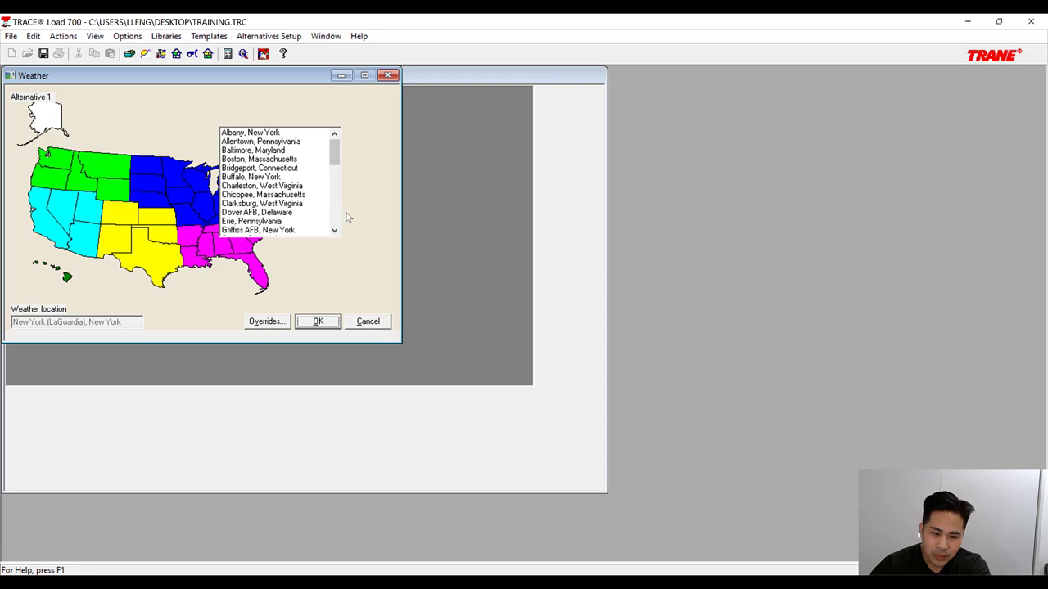
scroll(293, 186, "down", 3)
scroll(293, 180, "down", 4)
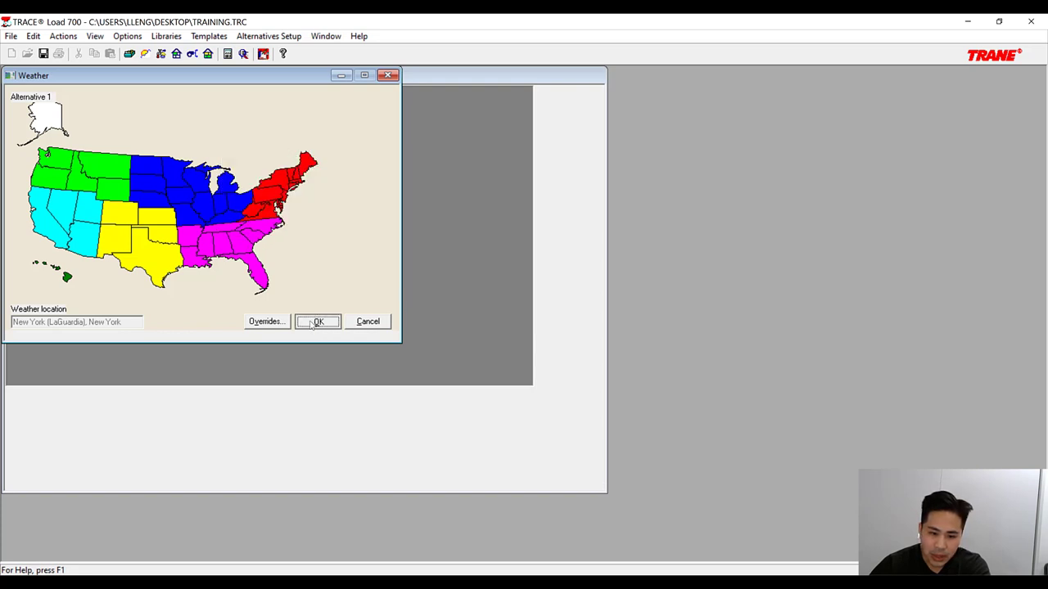
left_click(317, 321)
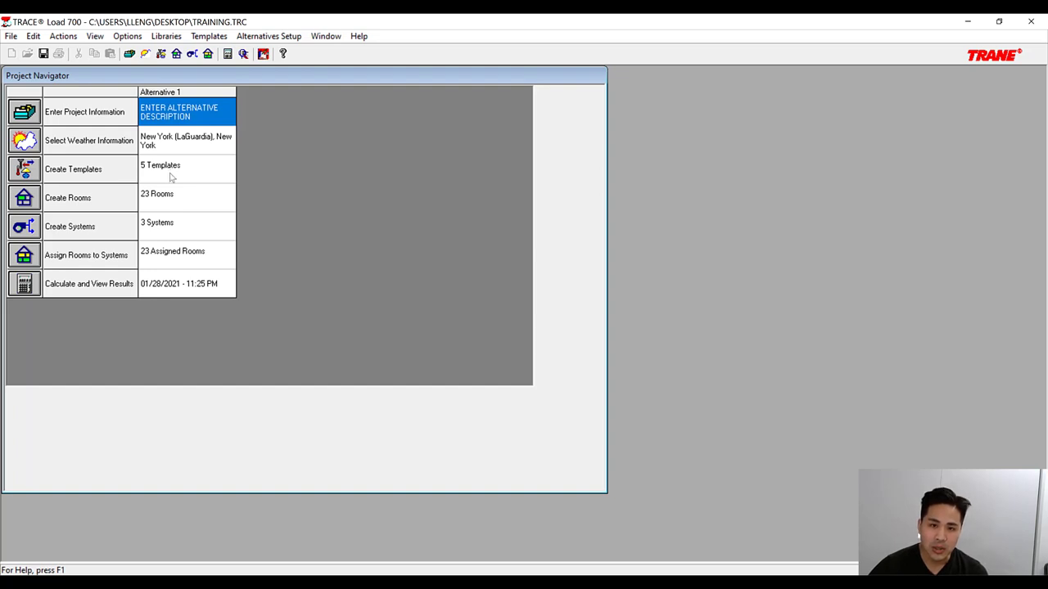
- Open the load templates and look through the Airflow, Thermostat, Construction and Room tabs before returning to Internal Load
double_click(172, 177)
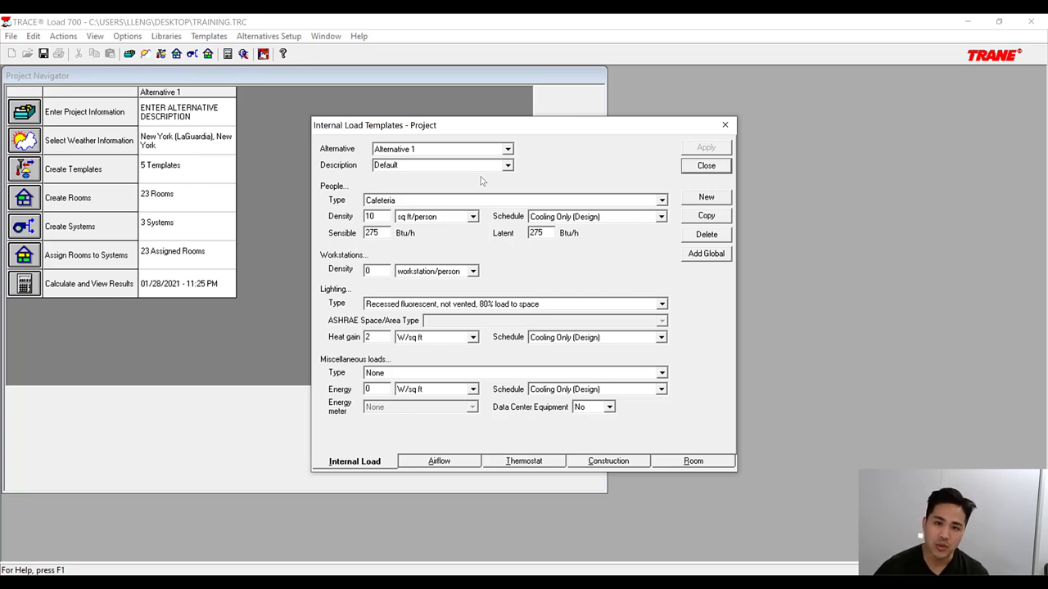
left_click(930, 396)
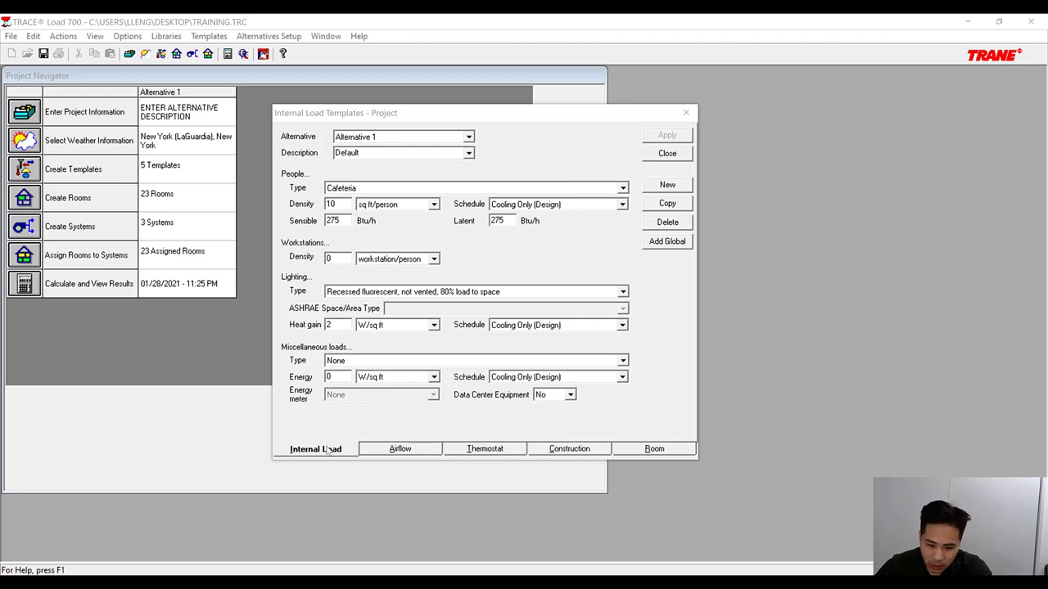
left_click(405, 451)
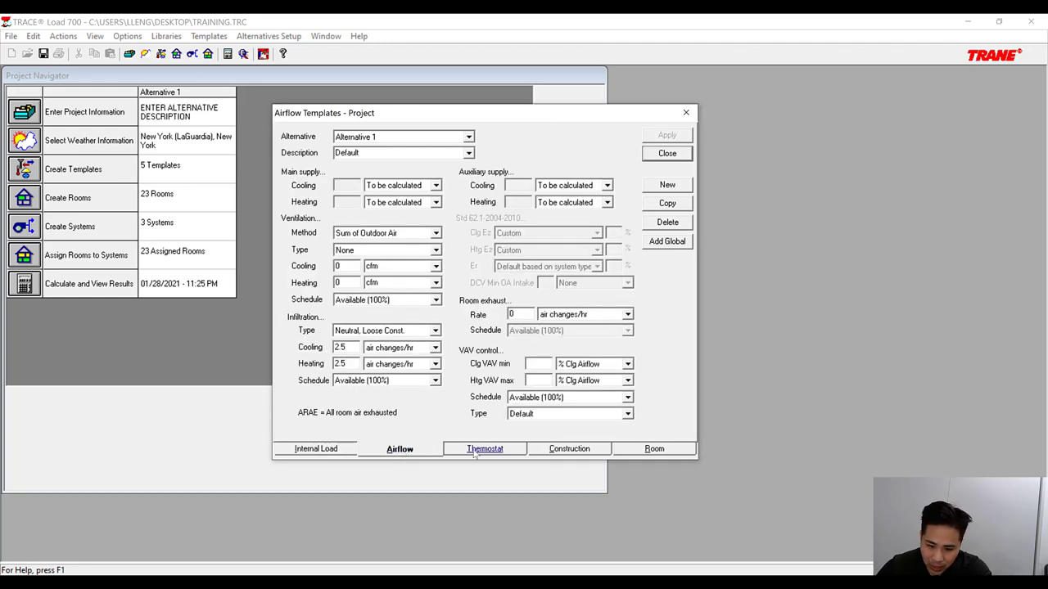
left_click(489, 450)
left_click(541, 451)
left_click(658, 452)
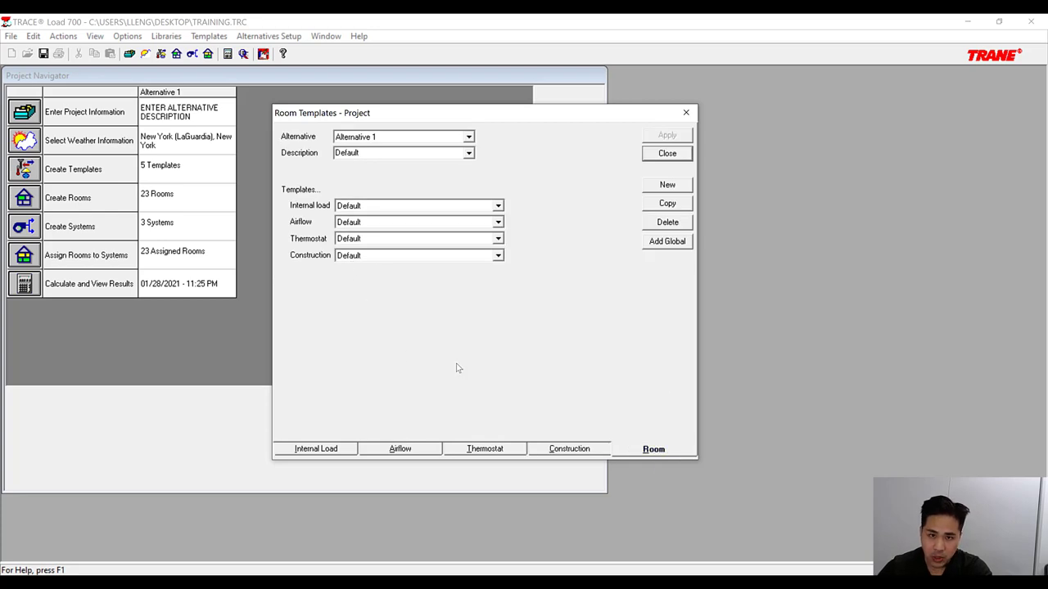
left_click(315, 455)
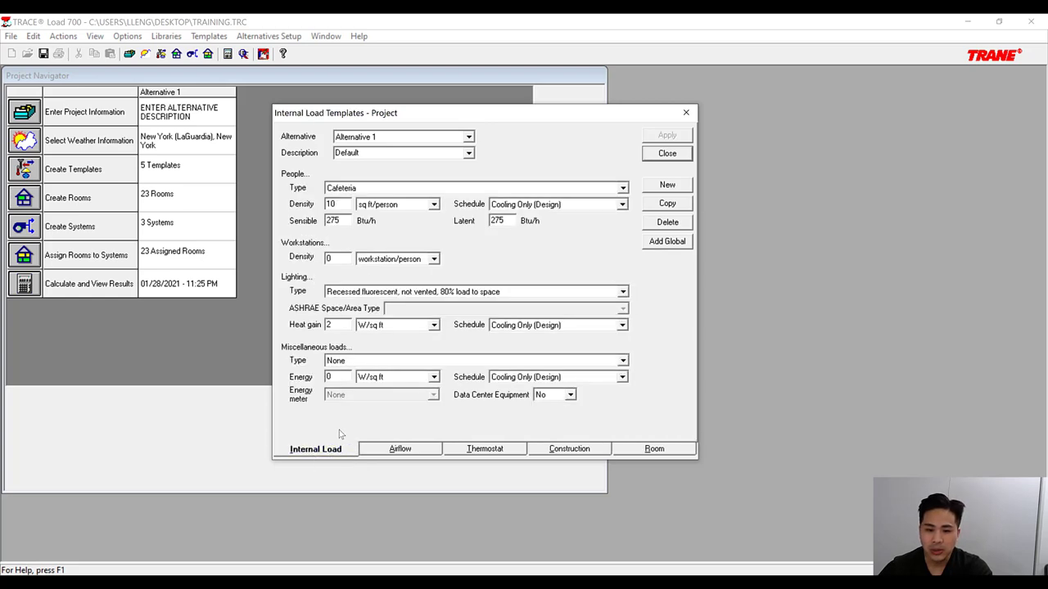
- Keep Alternative 1, try creating a new internal load template, then discard it and reselect the Default description
left_click(360, 139)
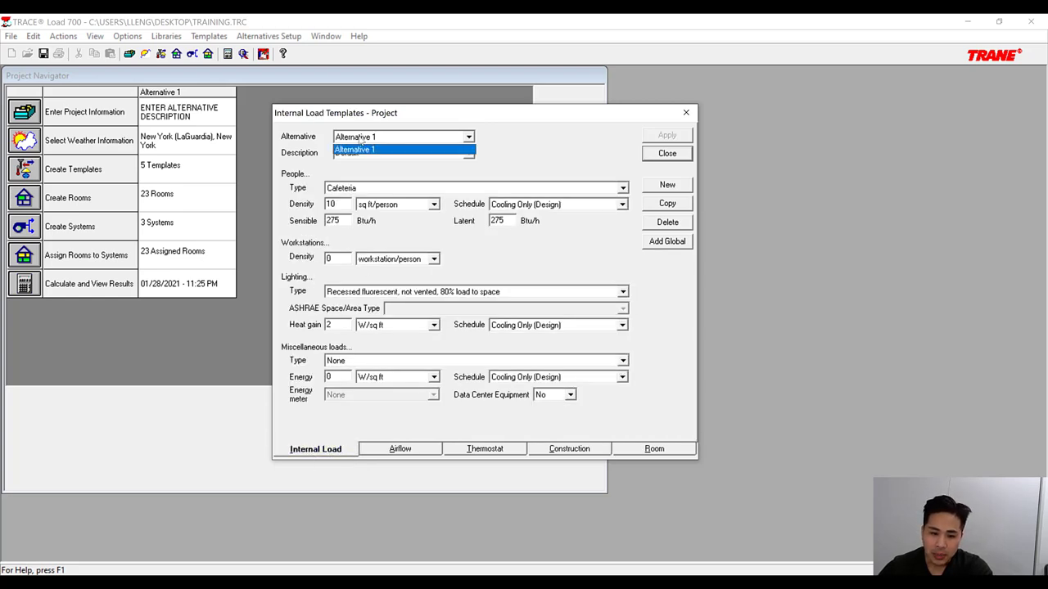
left_click(362, 151)
left_click(363, 153)
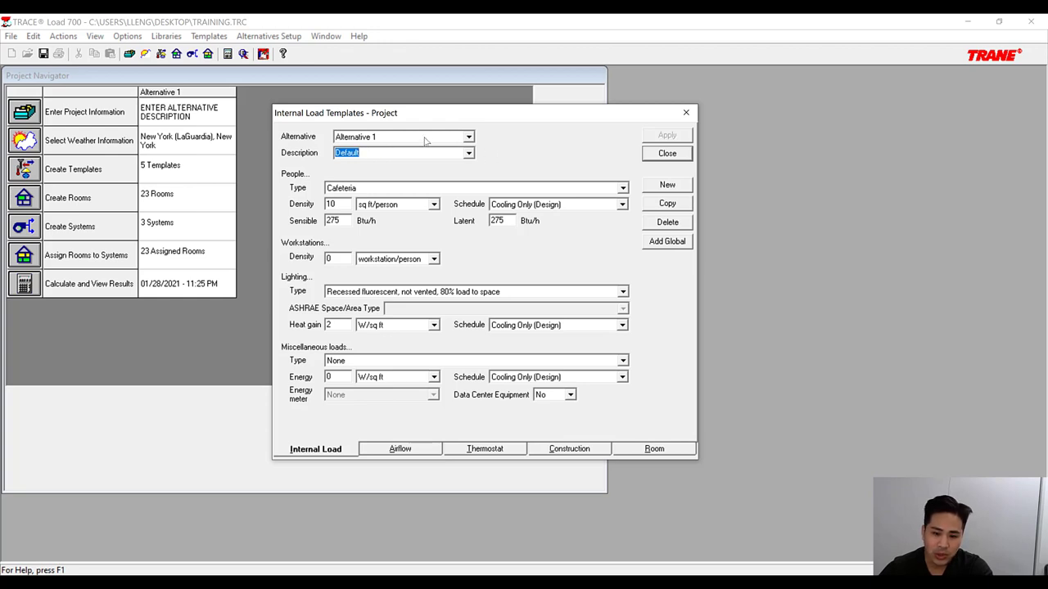
left_click(664, 187)
type("asdfas")
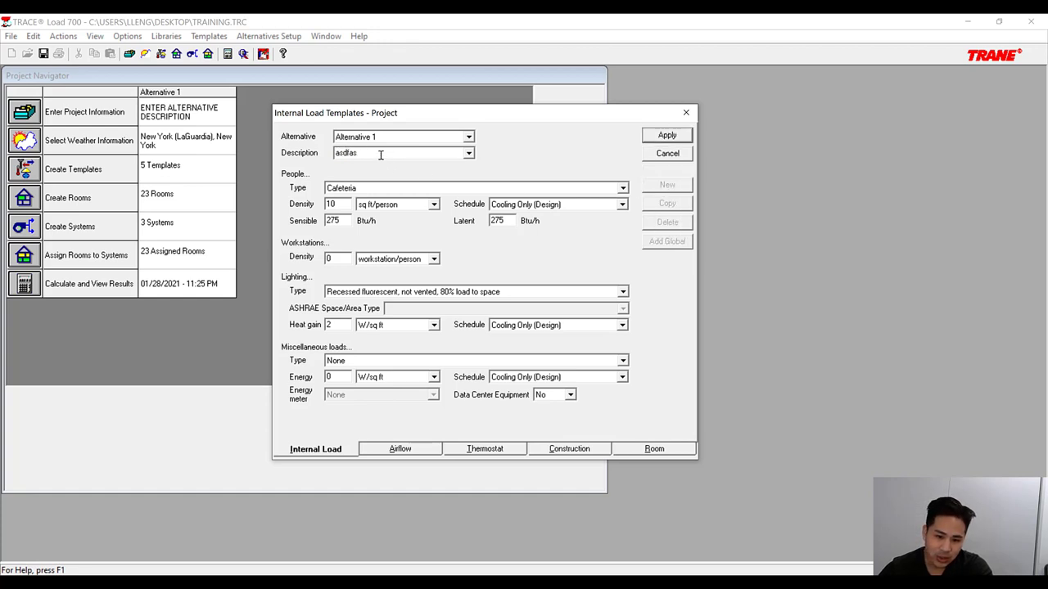
left_click_drag(382, 155, 262, 155)
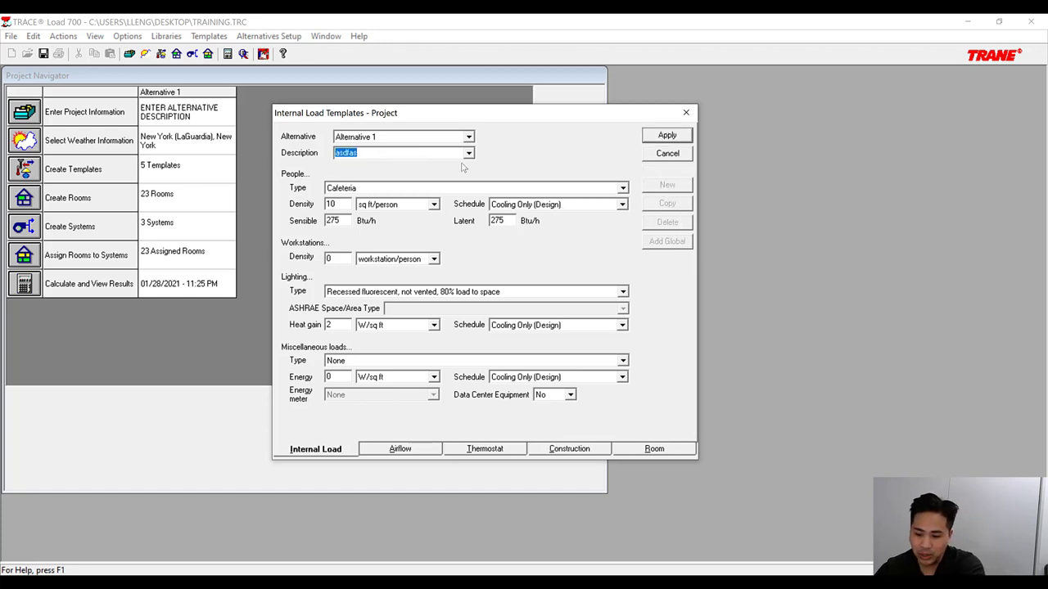
key("BackSpace")
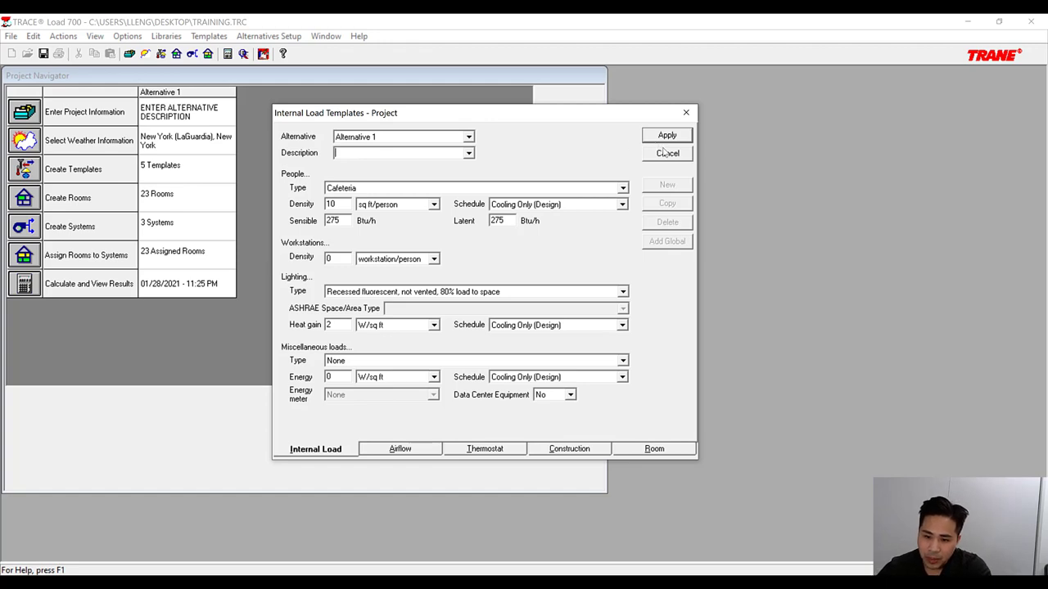
left_click(664, 153)
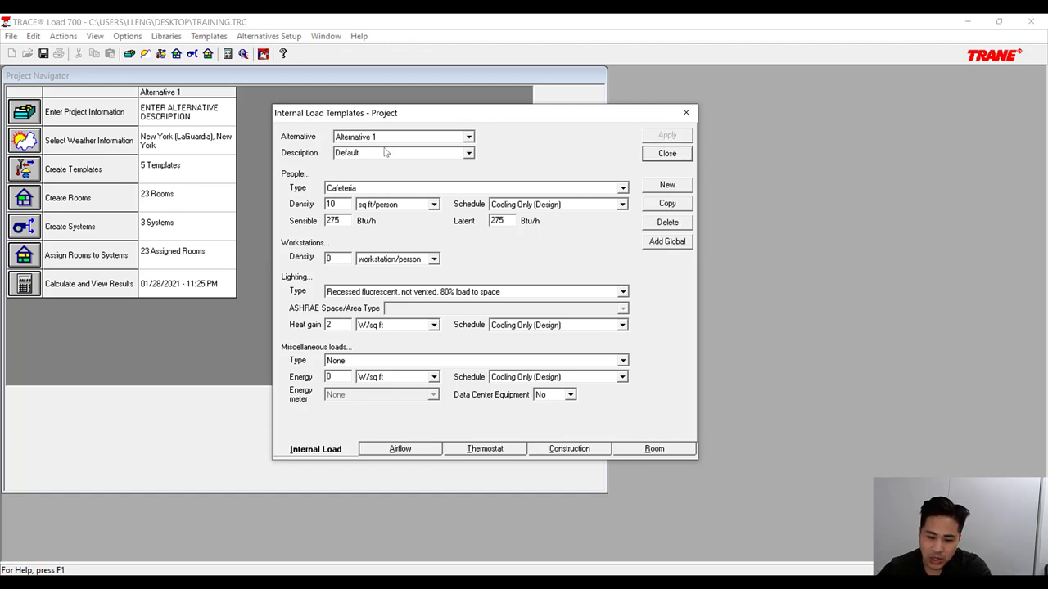
left_click_drag(377, 153, 332, 155)
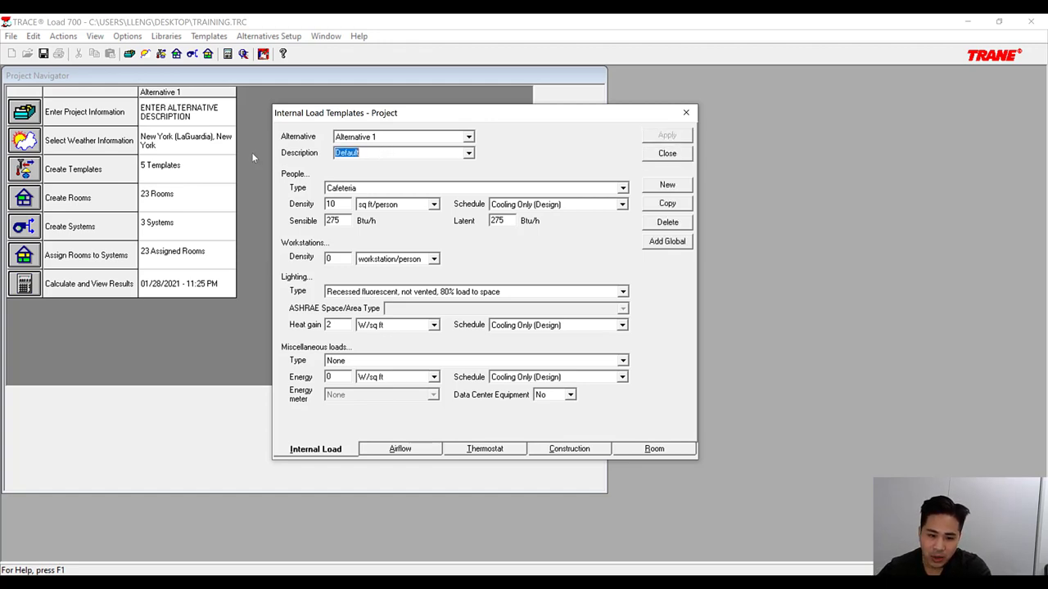
- Reselect the Default template name and set its people type to Library
left_click(369, 153)
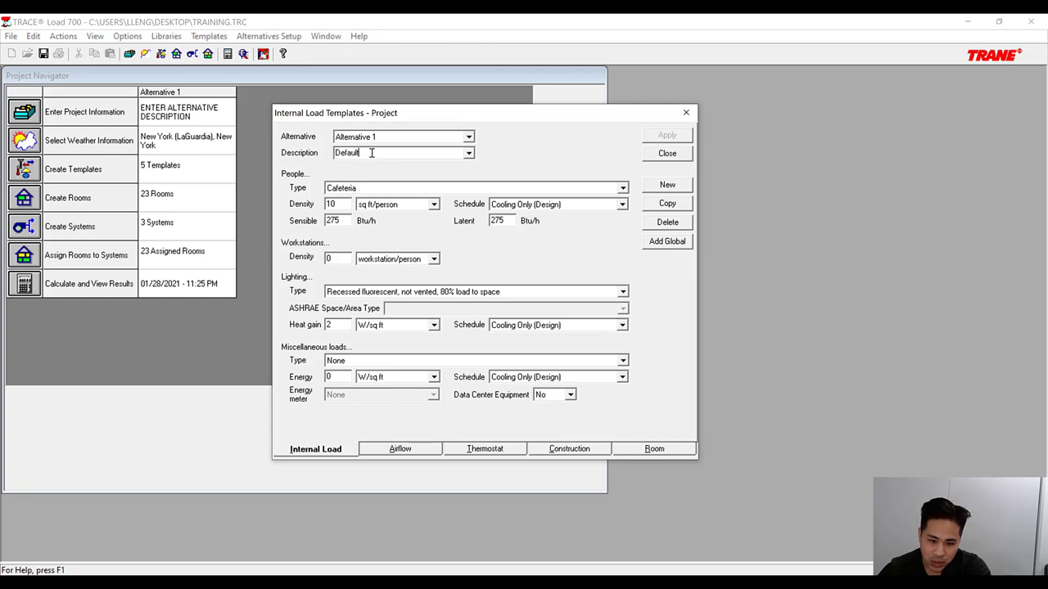
left_click_drag(373, 153, 334, 154)
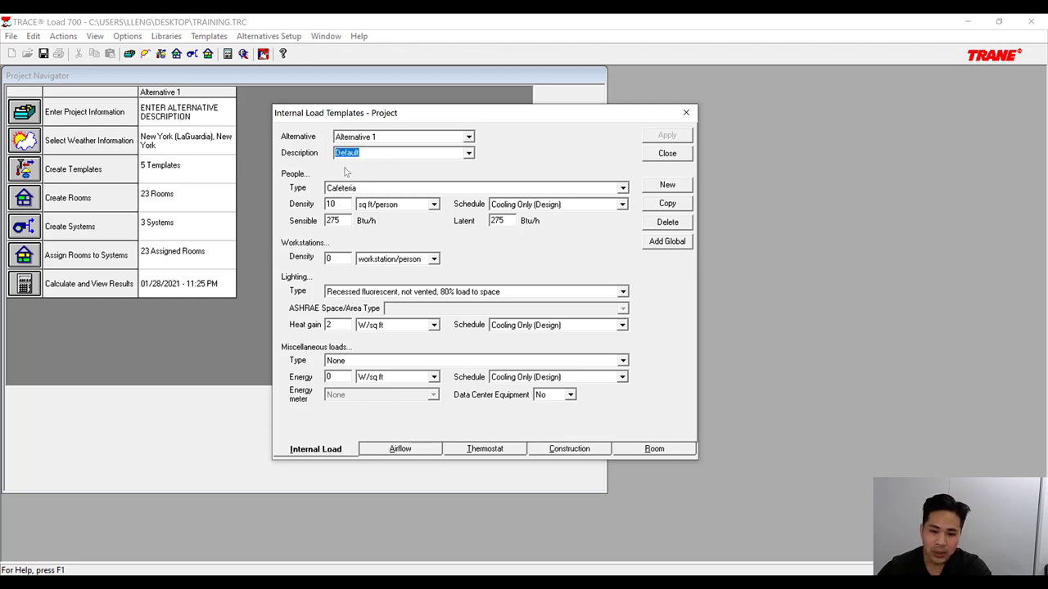
left_click(364, 188)
left_click(528, 257)
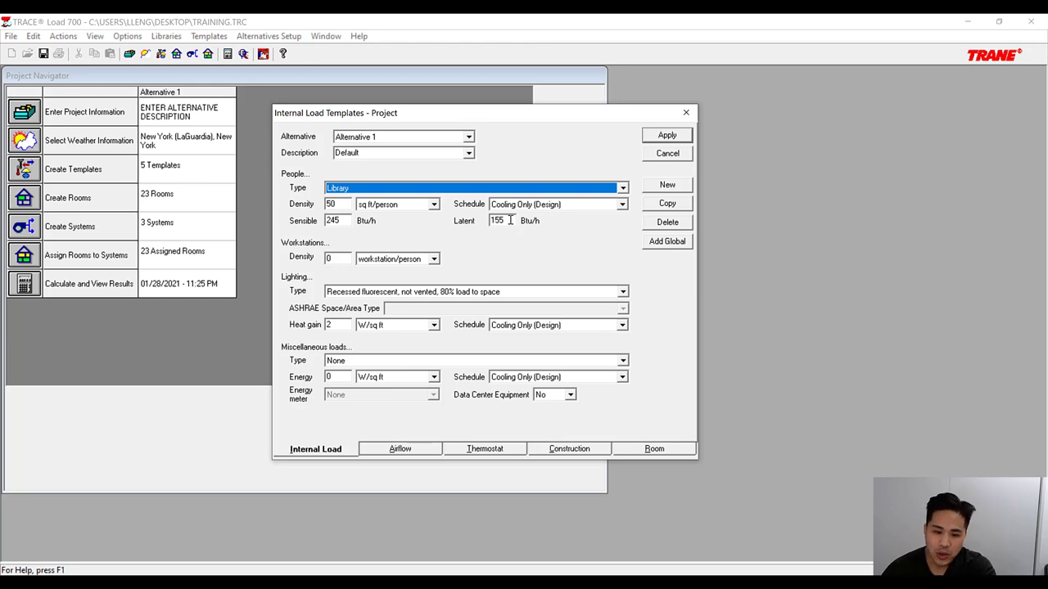
left_click(619, 190)
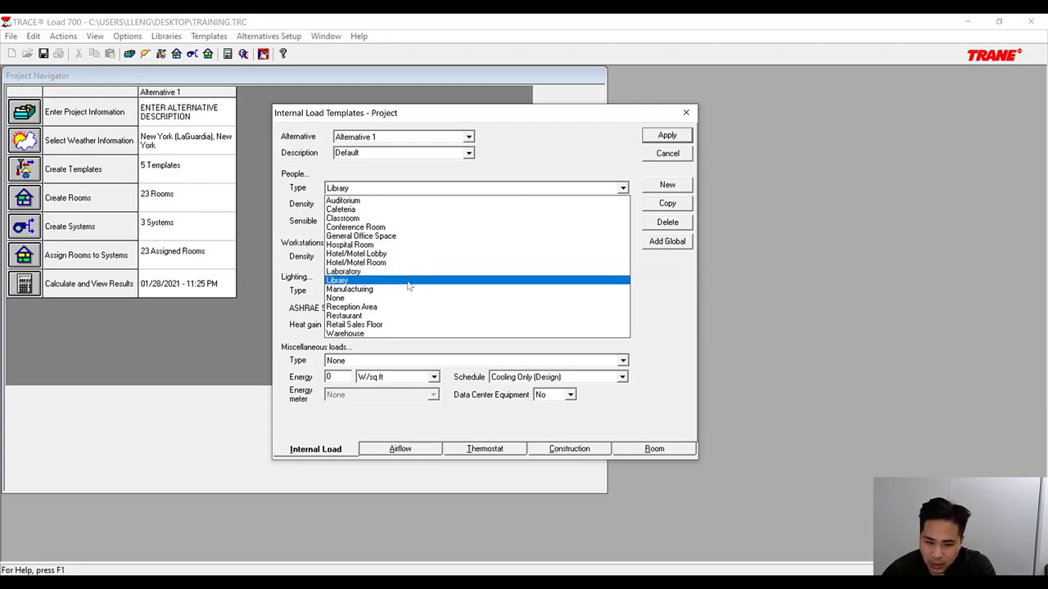
left_click(408, 285)
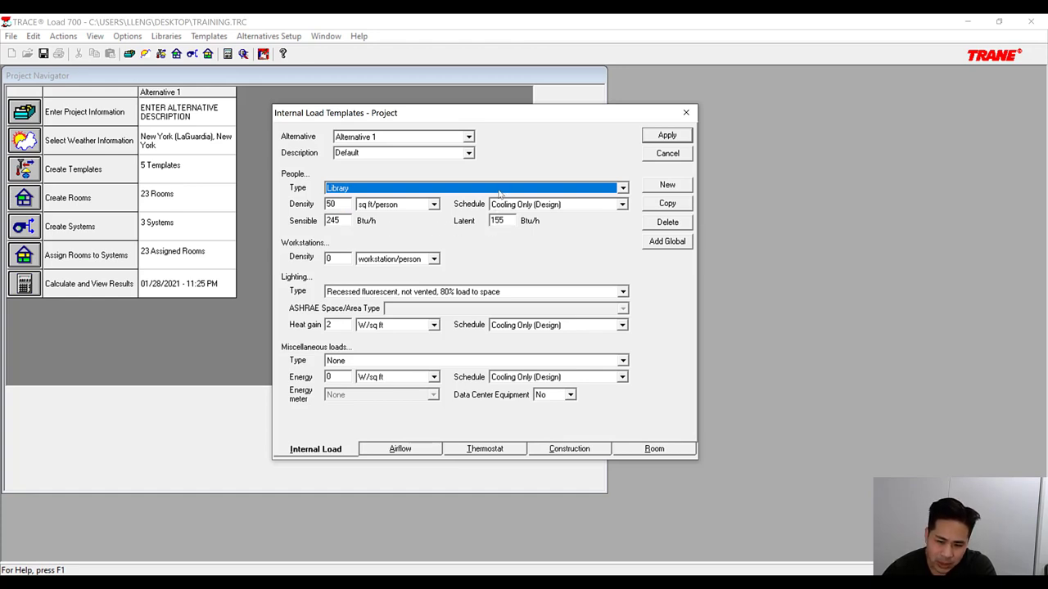
- Try Manufacturing as the people type, then switch back to Library (50 sq ft/person, 245/155 Btu/h)
left_click(498, 191)
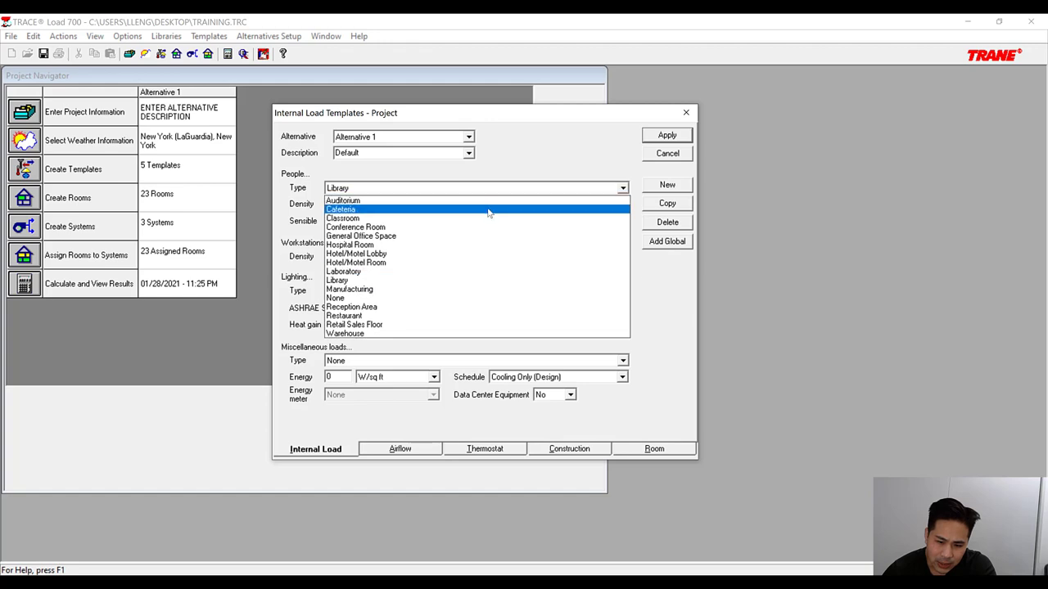
left_click(486, 292)
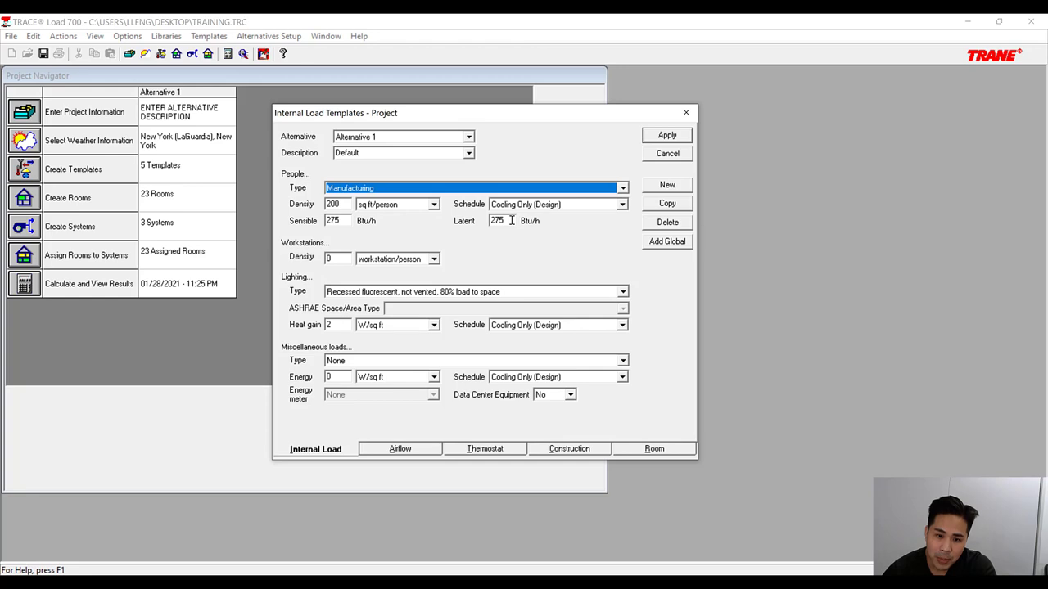
left_click(580, 192)
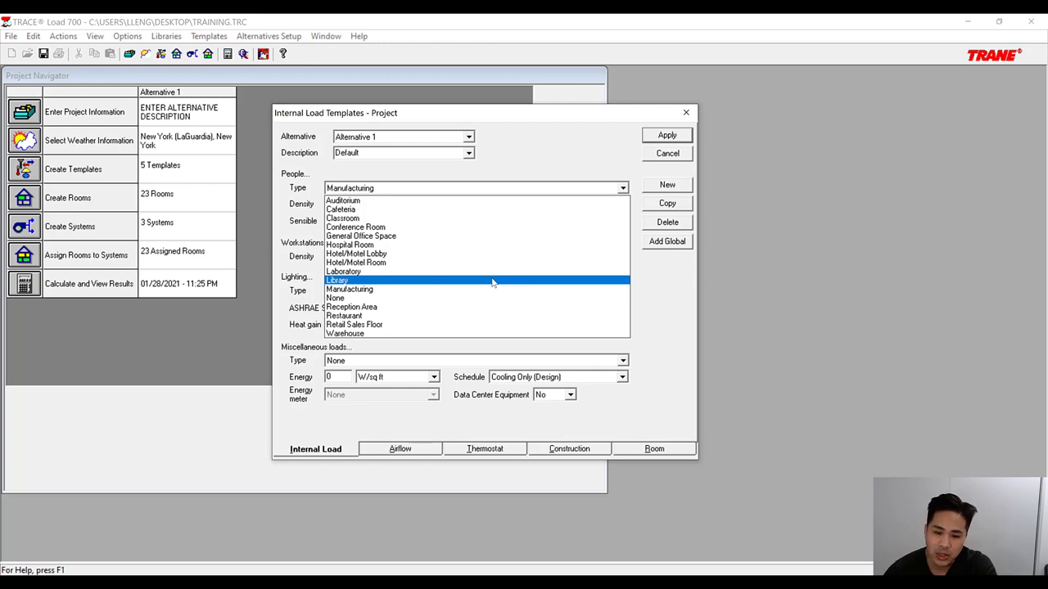
left_click(492, 283)
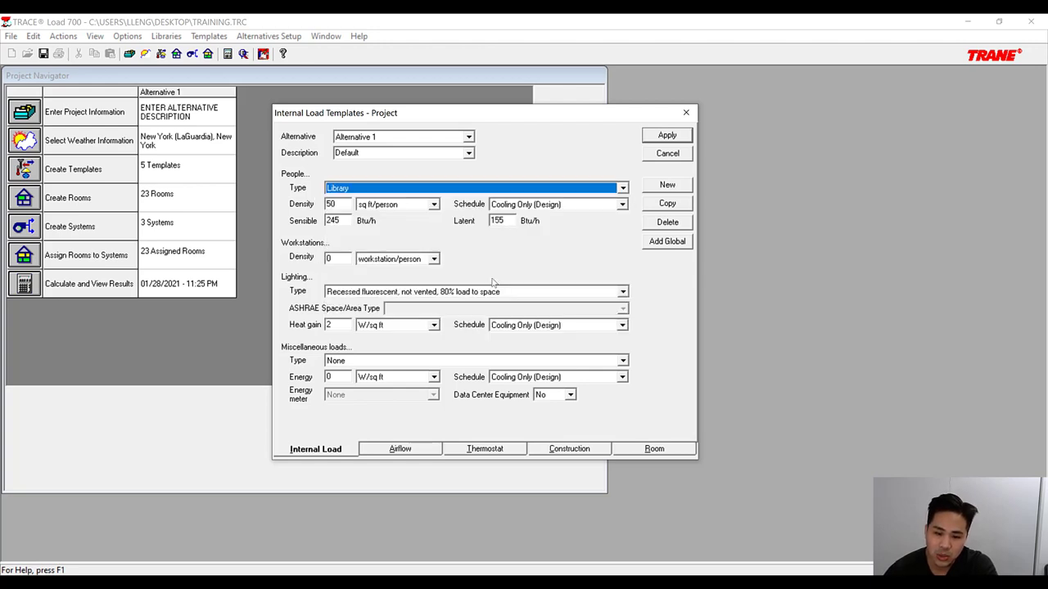
left_click(347, 220)
left_click(366, 189)
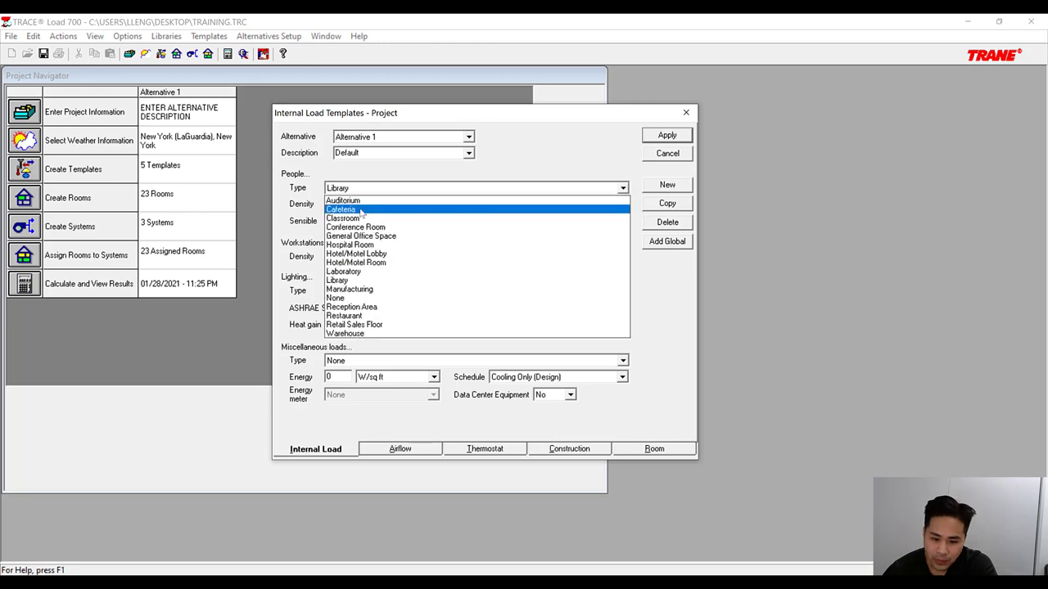
- Set the people type to None with 250 Btu/h sensible and 250 Btu/h latent loads
left_click(340, 298)
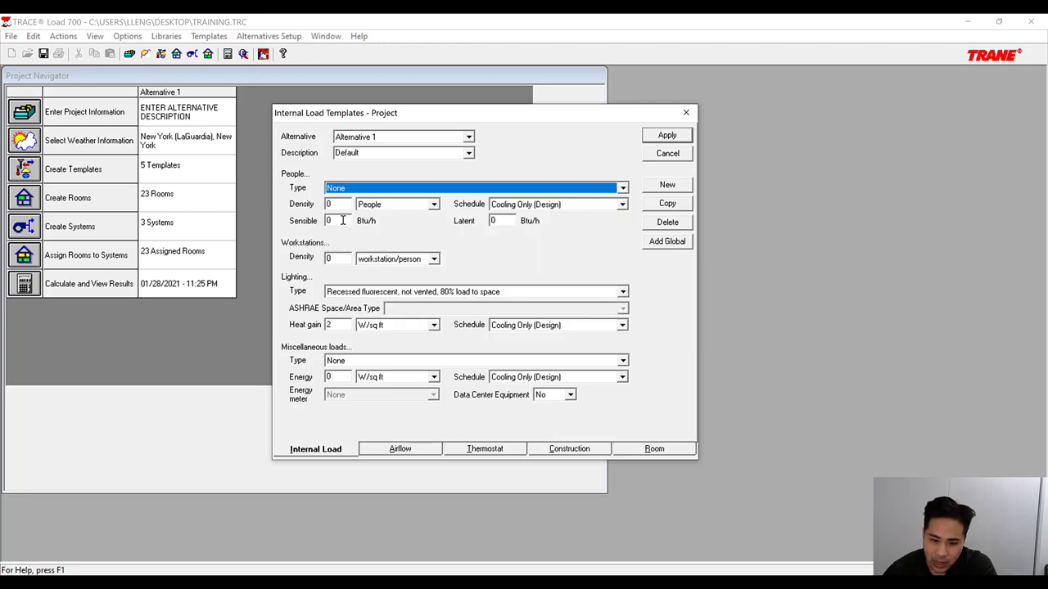
left_click(342, 220)
type("250")
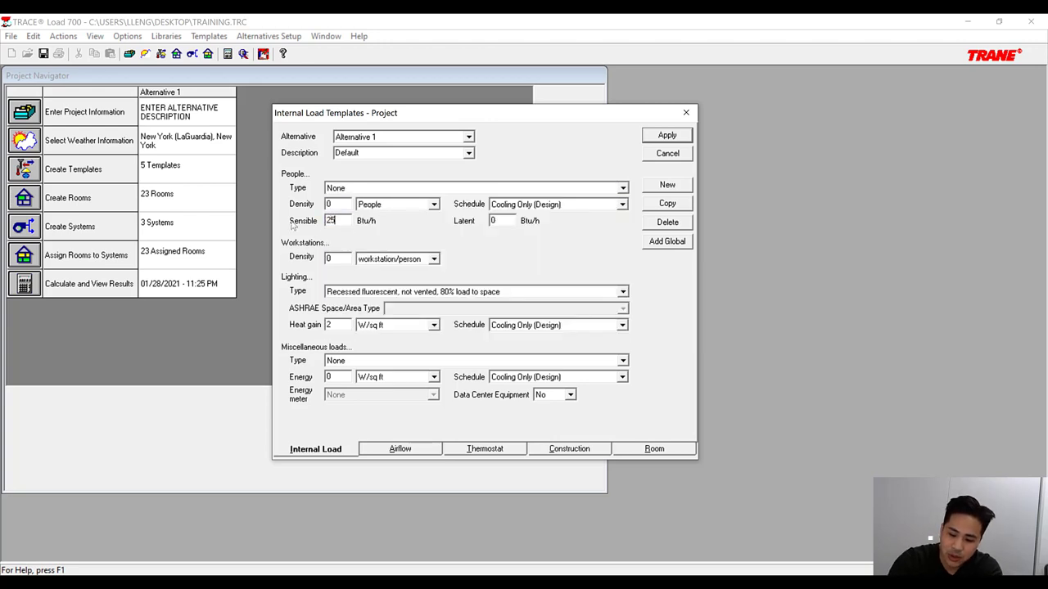
left_click(510, 221)
type("250")
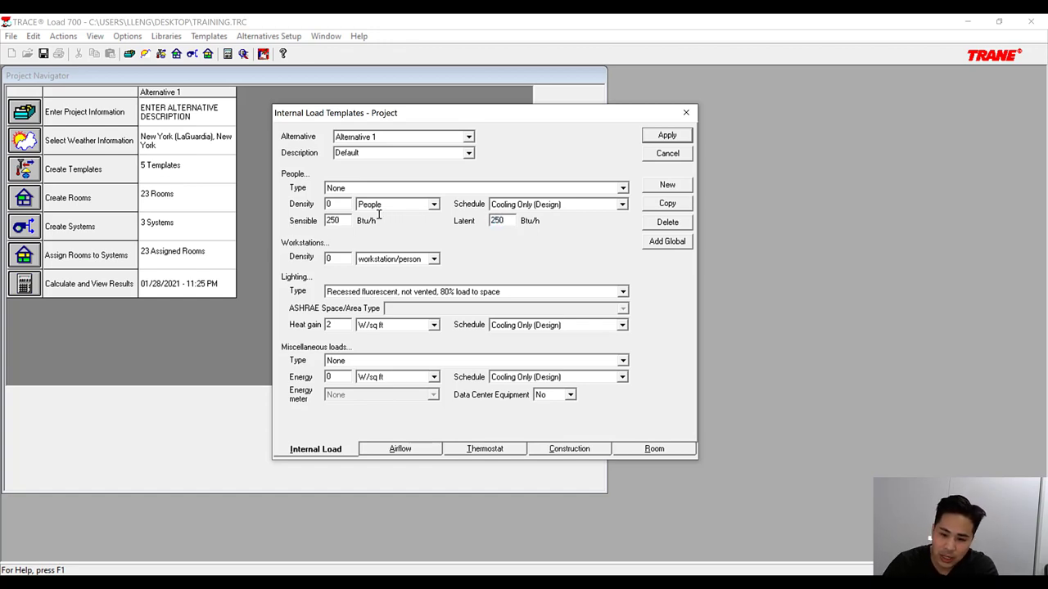
- Check the people density value, keep People as its unit, and view the available schedules
left_click(342, 206)
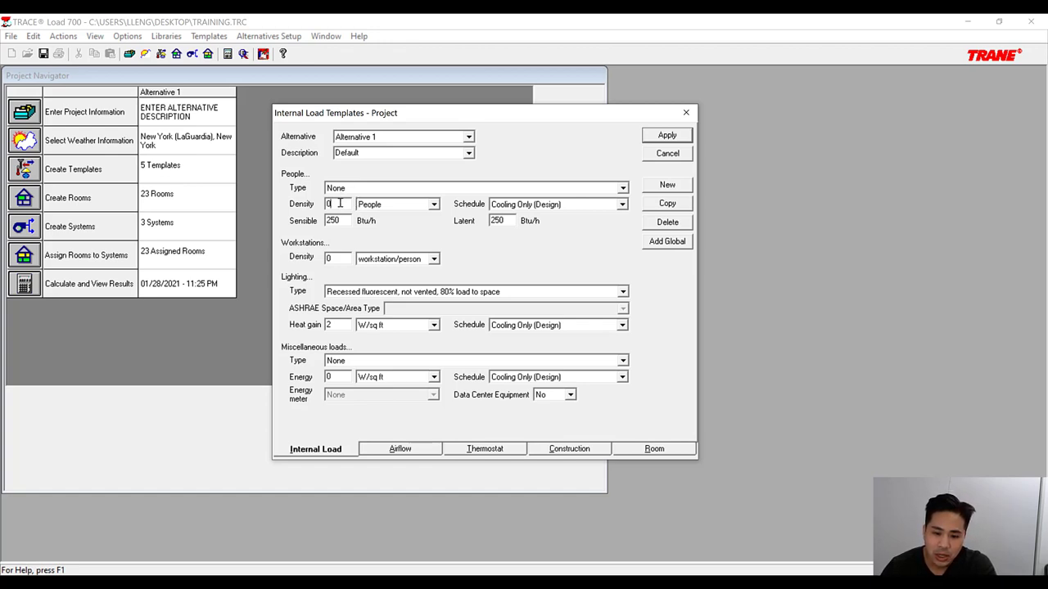
left_click_drag(339, 203, 300, 203)
left_click(396, 206)
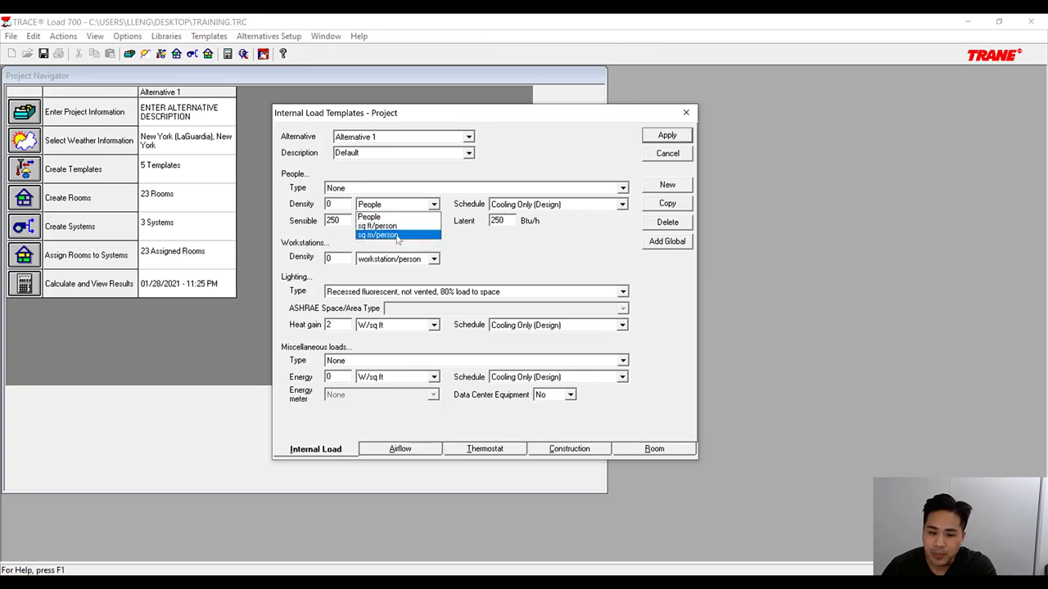
left_click(503, 238)
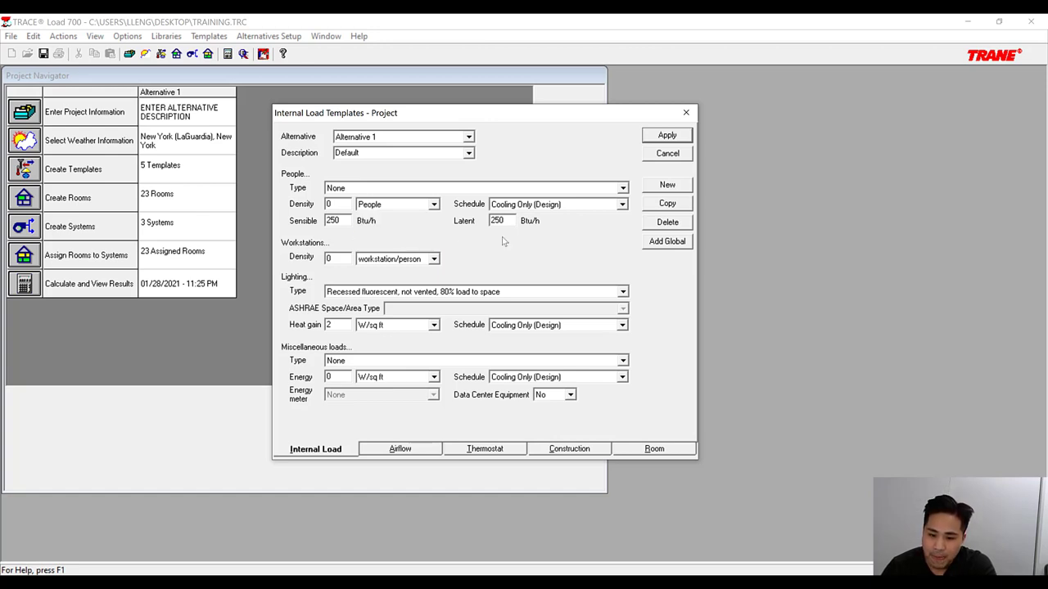
left_click(592, 205)
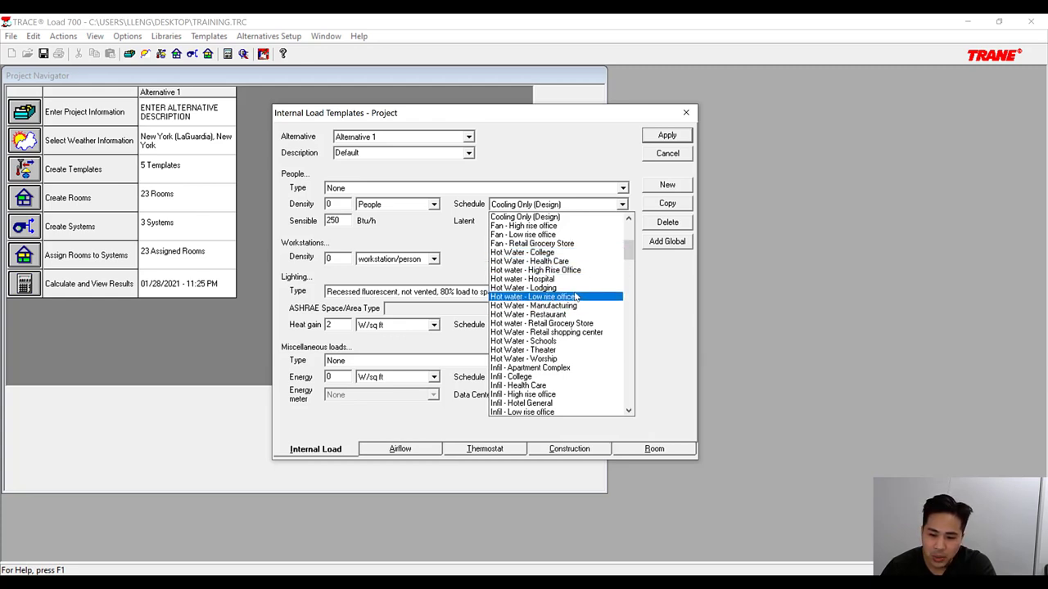
- Keep Cooling Only (Design) as the people schedule and workstation/person as the workstation density unit
left_click(469, 235)
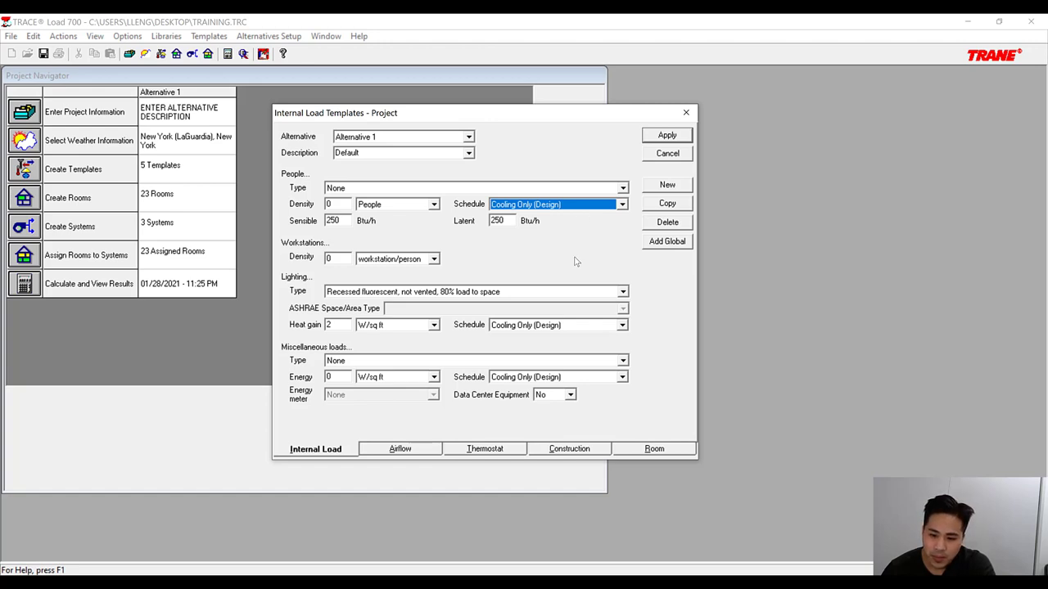
double_click(336, 258)
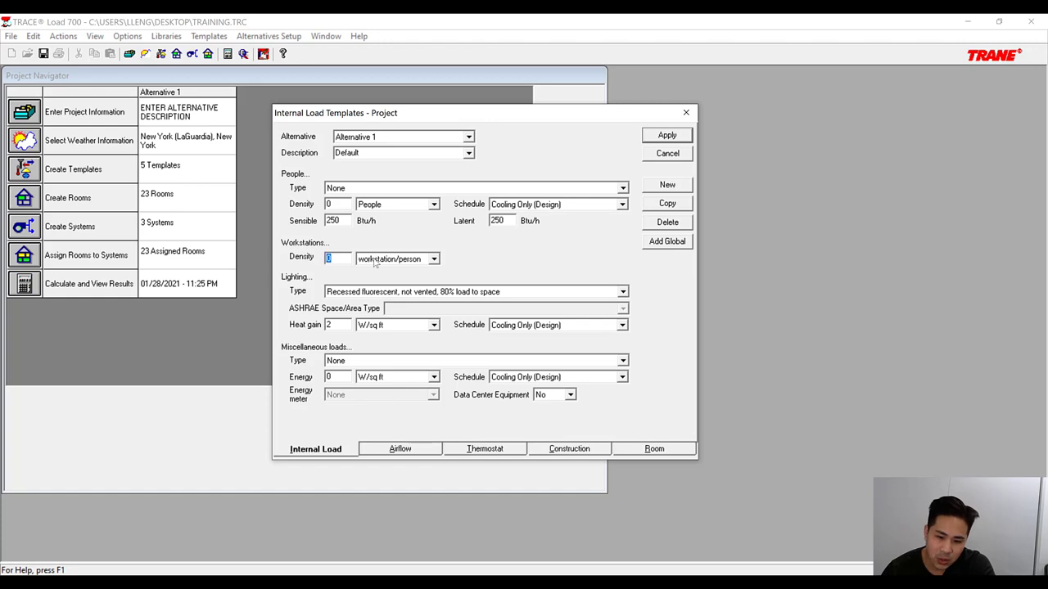
left_click(378, 258)
left_click(378, 261)
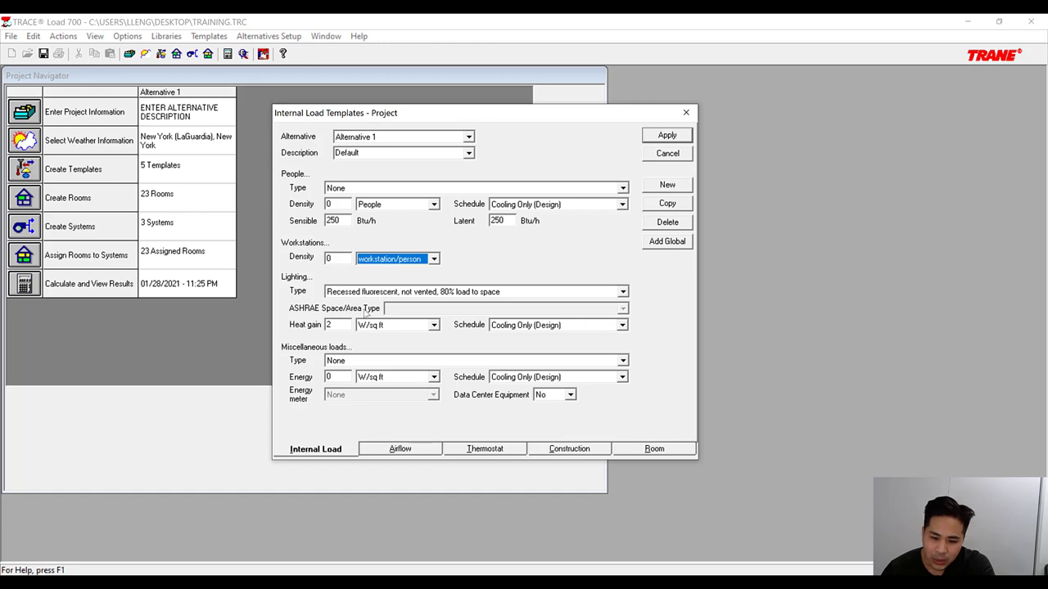
- Change the lighting heat gain to 1 W/sq ft and review the lighting schedule
double_click(342, 327)
type("1")
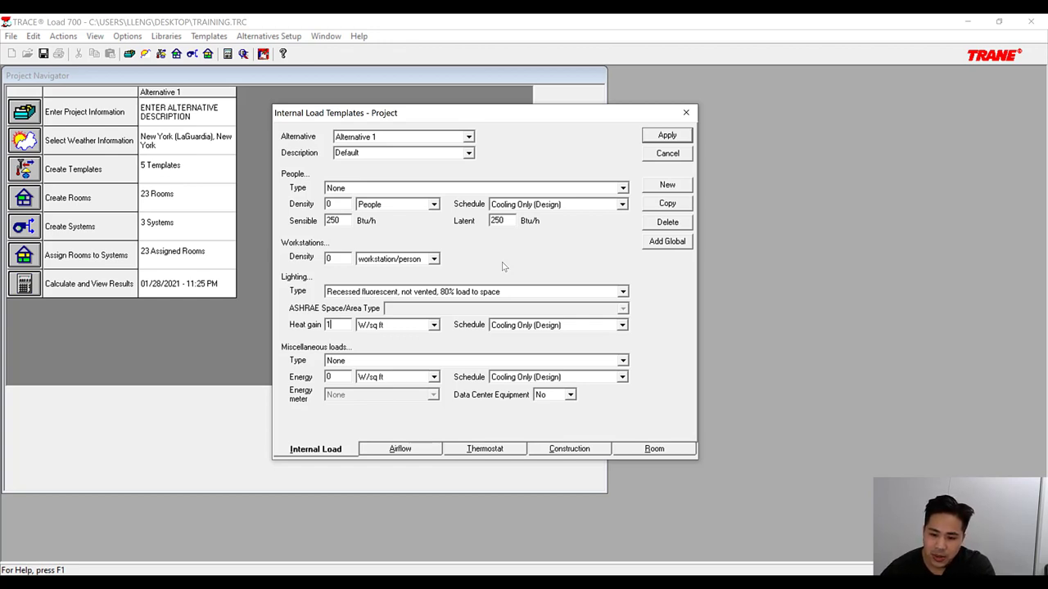
left_click(560, 325)
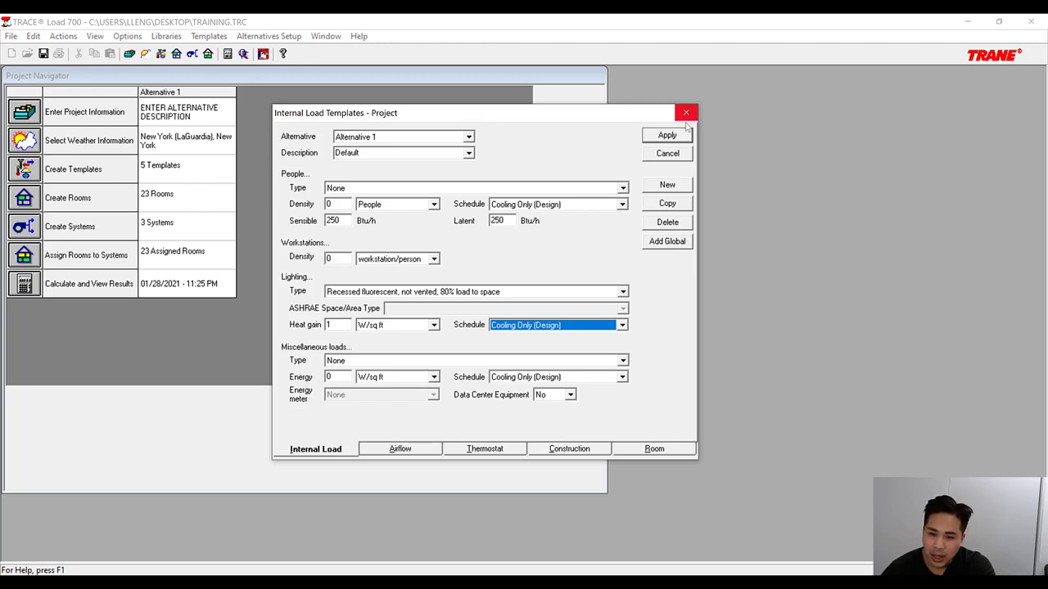
- In the Default airflow template, leave ventilation at 0 cfm and set infiltration to Neutral, Average Const
left_click(400, 450)
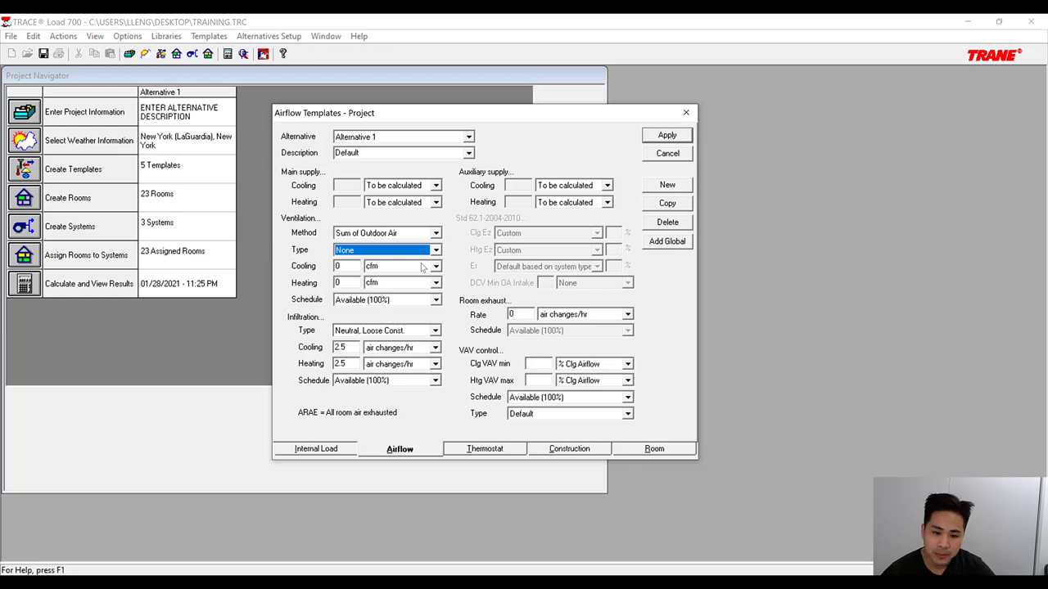
double_click(344, 267)
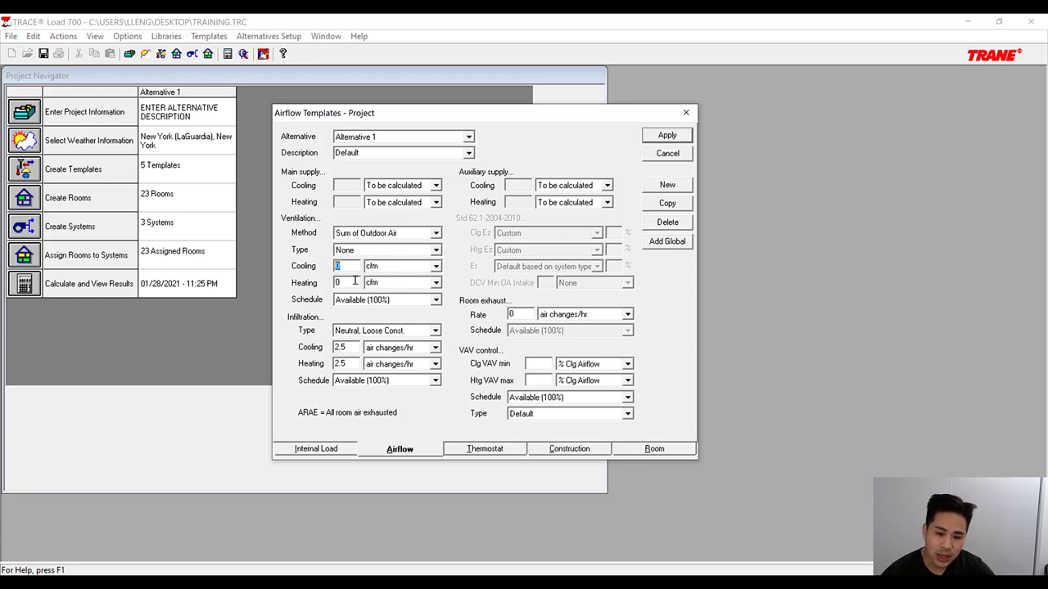
key("Tab")
key("Tab")
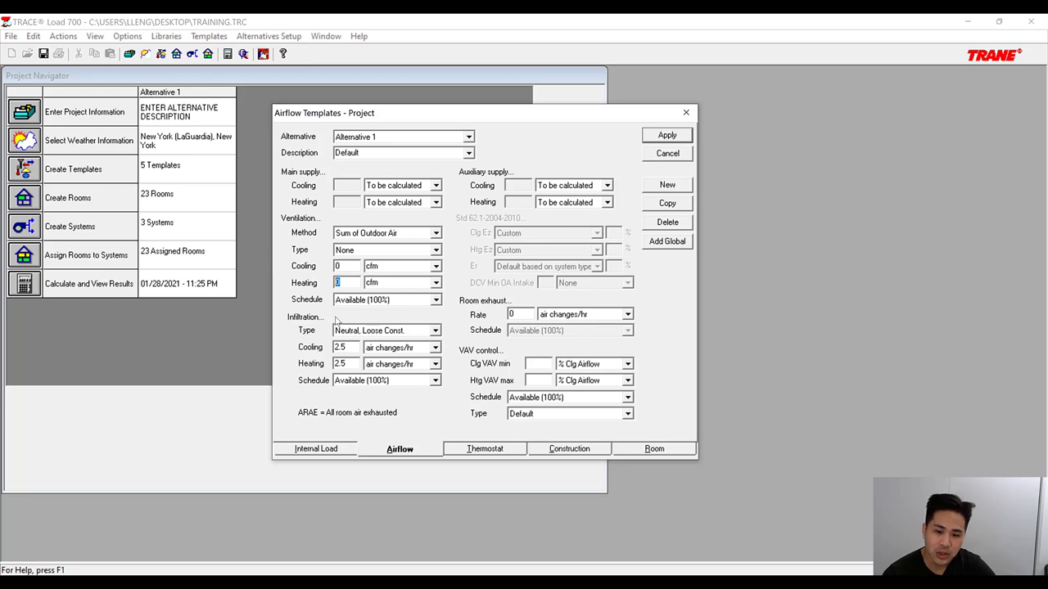
left_click(396, 331)
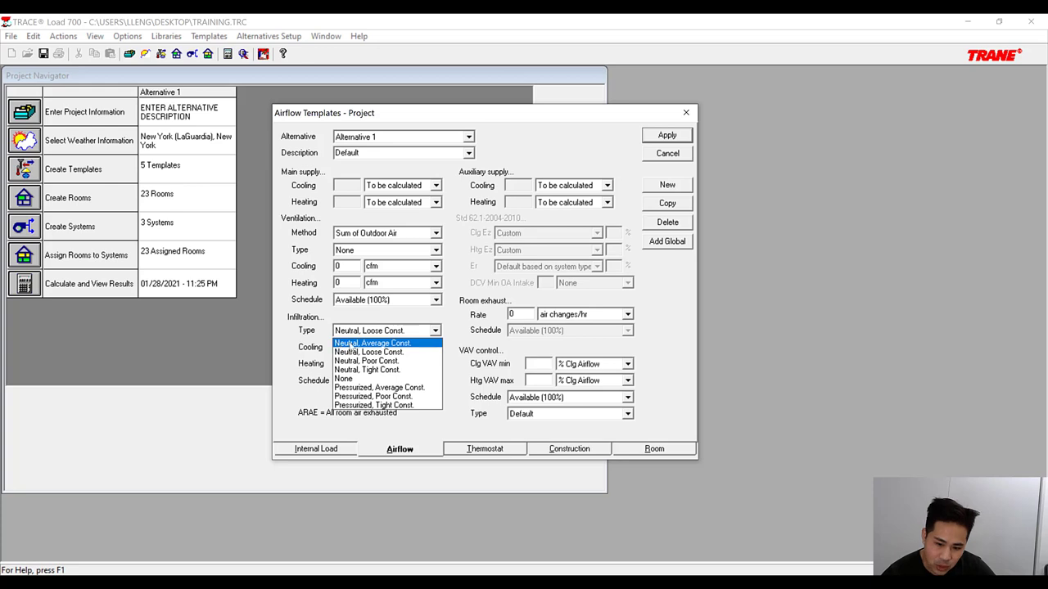
left_click(377, 344)
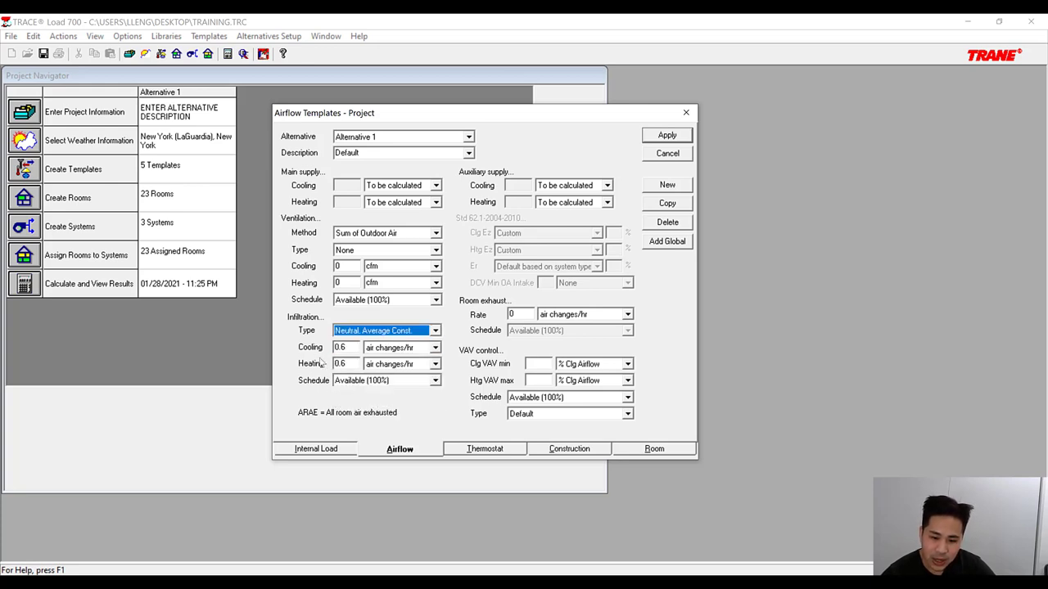
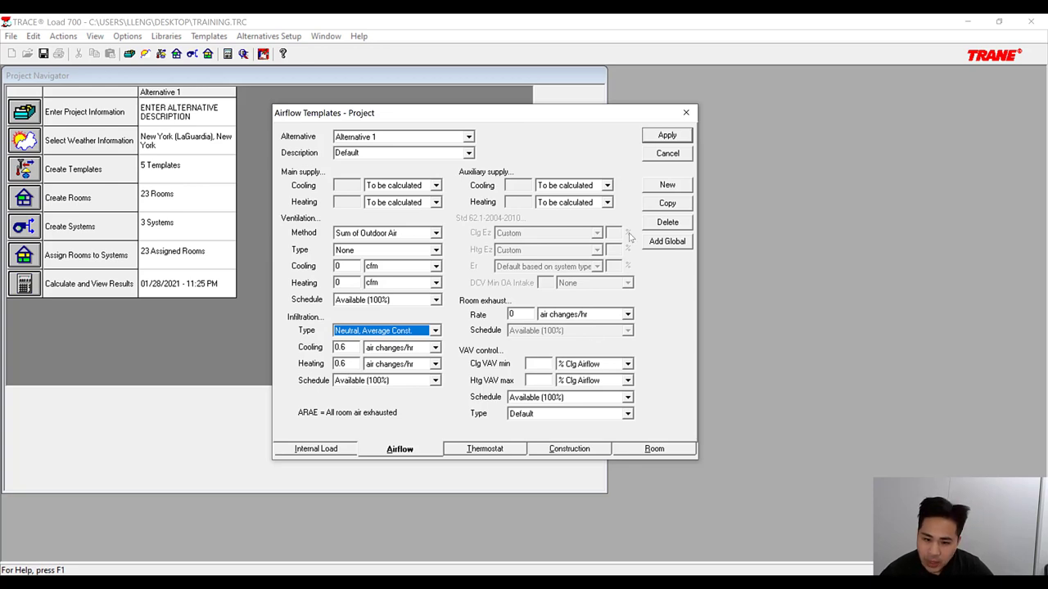
- Show the Default thermostat template: 72 °F cooling, 70 °F heating, 50% humidity
left_click(485, 450)
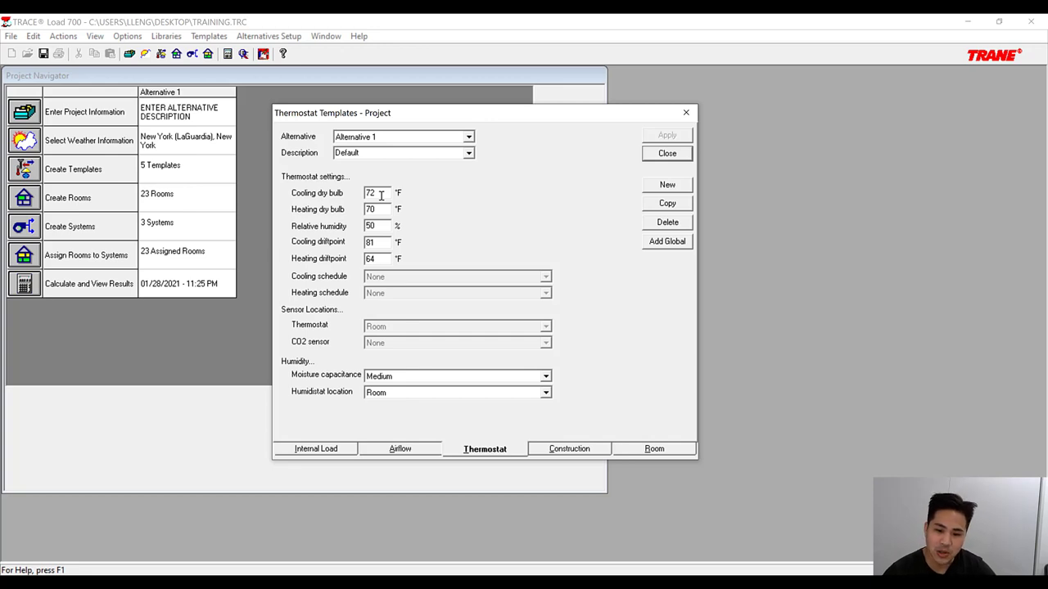
double_click(379, 193)
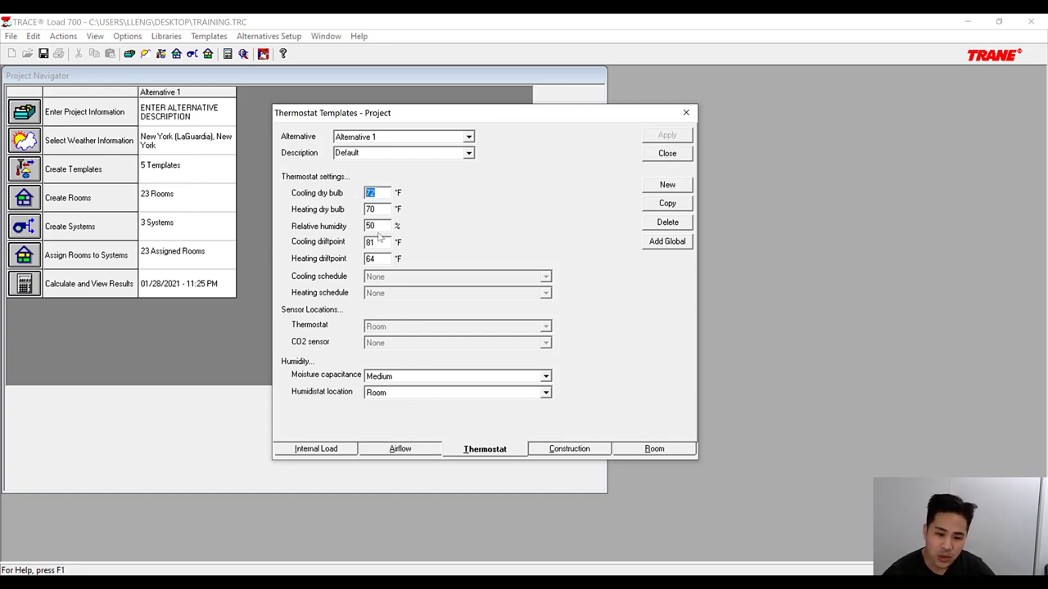
double_click(376, 210)
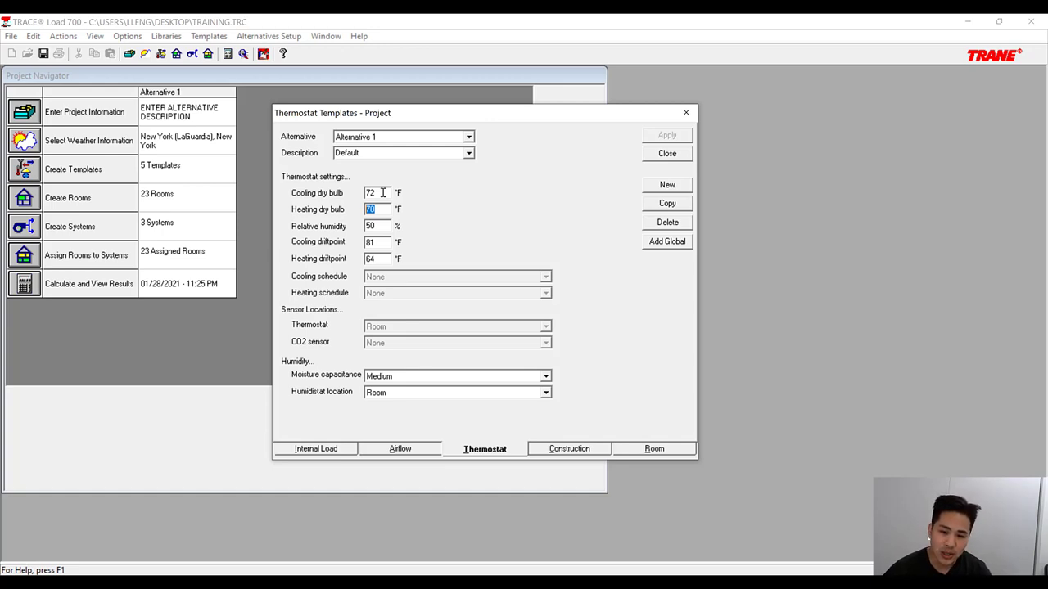
left_click(381, 210)
left_click_drag(387, 211, 369, 228)
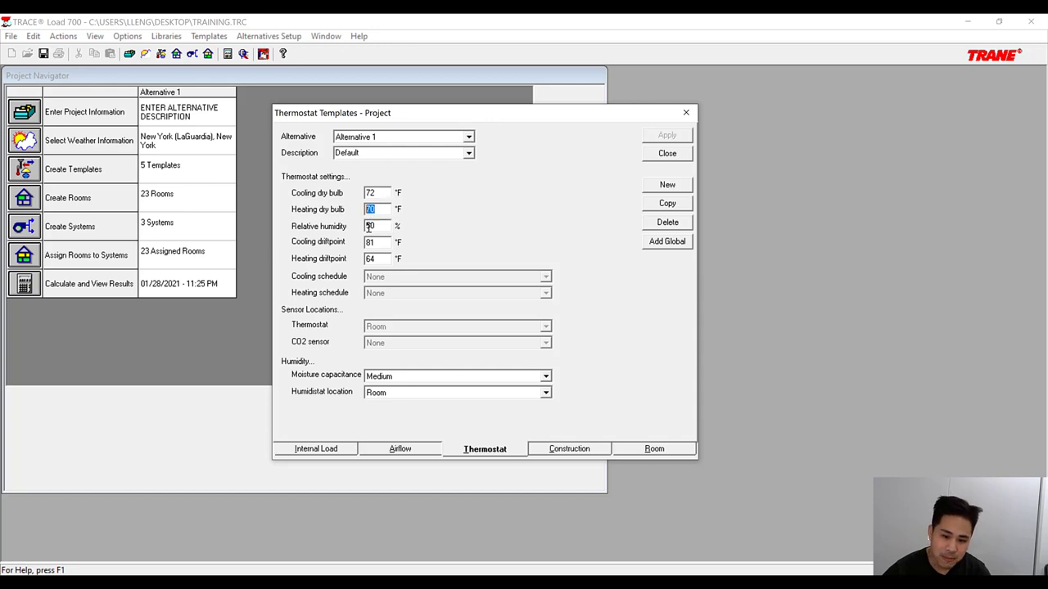
left_click(388, 229)
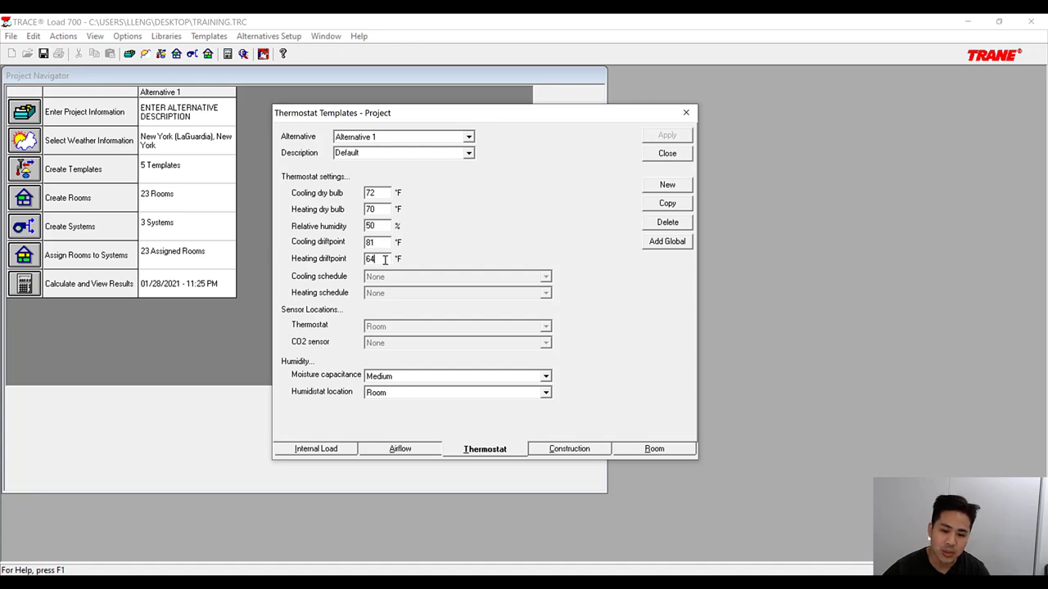
- Check the slab U-factor of 0.587084 in the construction templates, then return to the load calc presentation
left_click(571, 450)
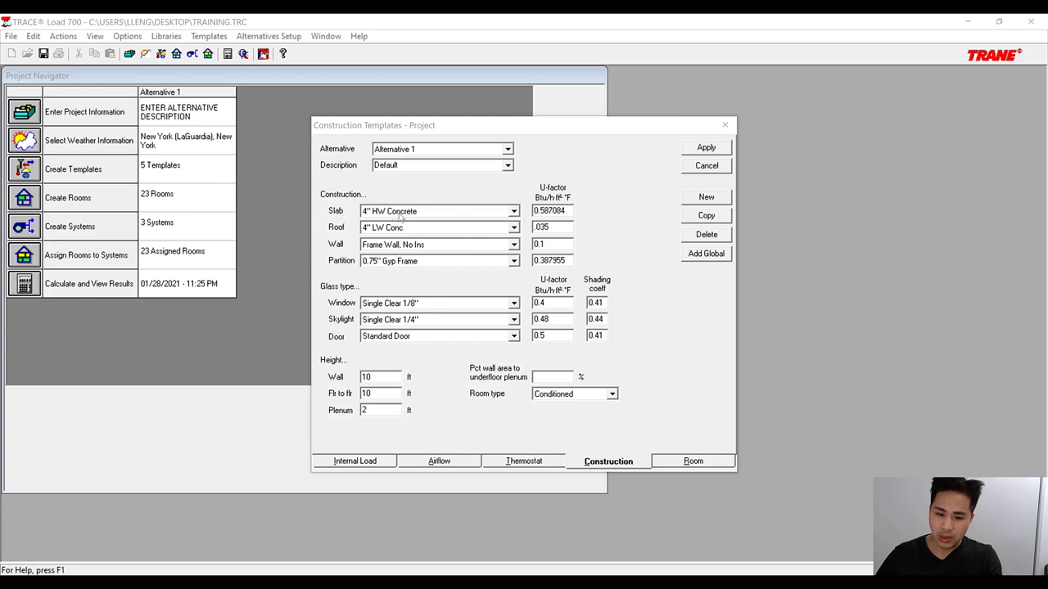
left_click_drag(570, 212, 529, 211)
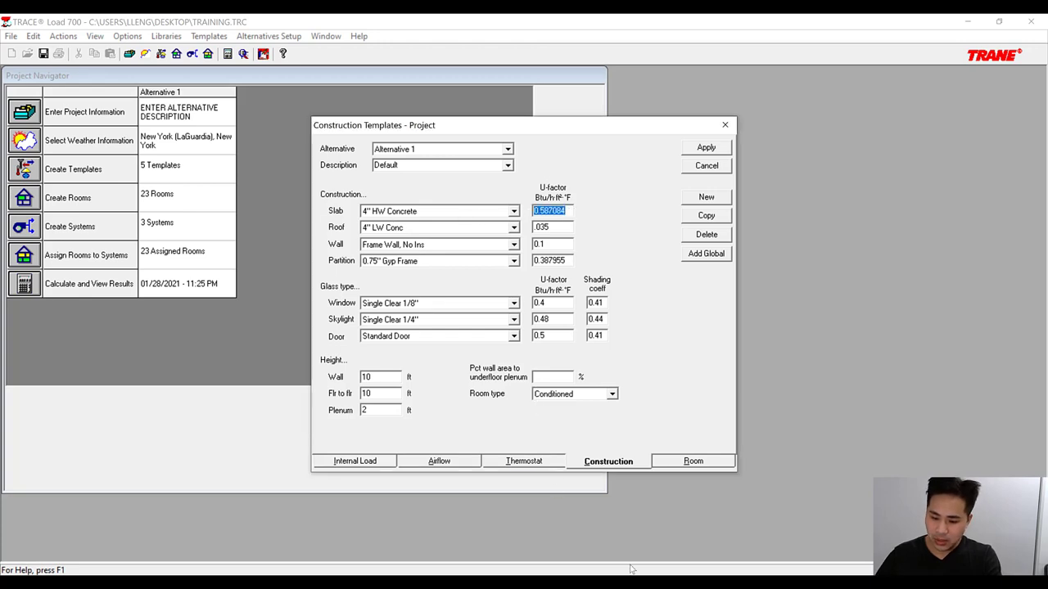
left_click(655, 528)
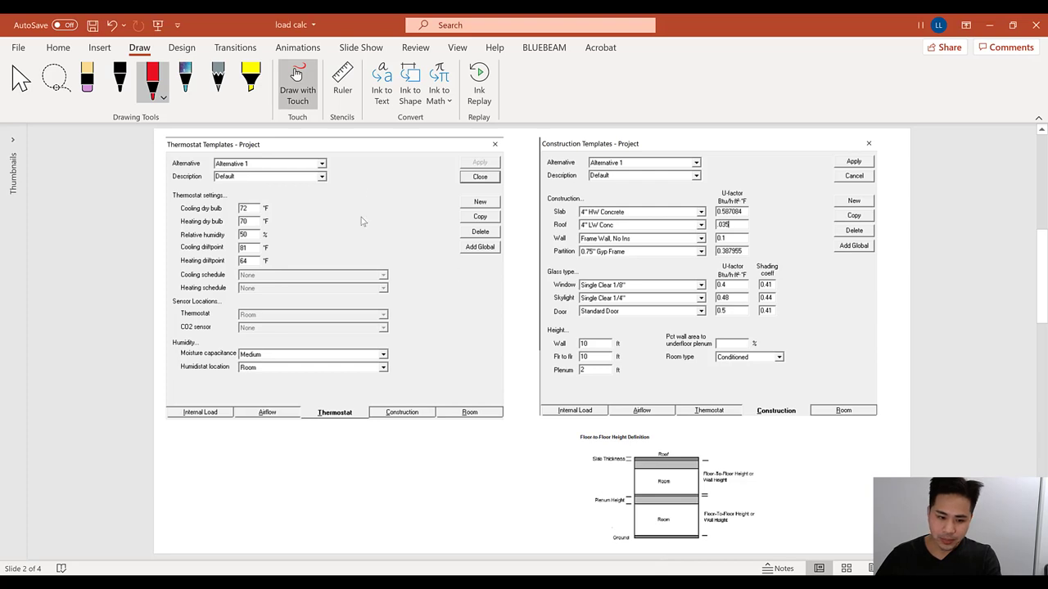
- Scroll down to slide 3 and choose the red ink pen
scroll(694, 306, "down", 1)
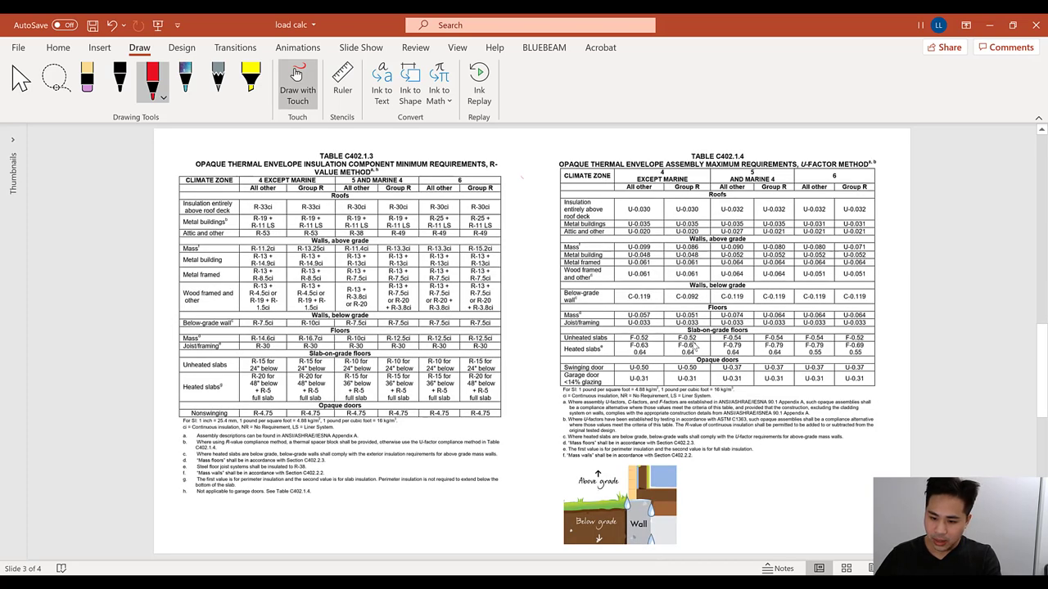
left_click(152, 82)
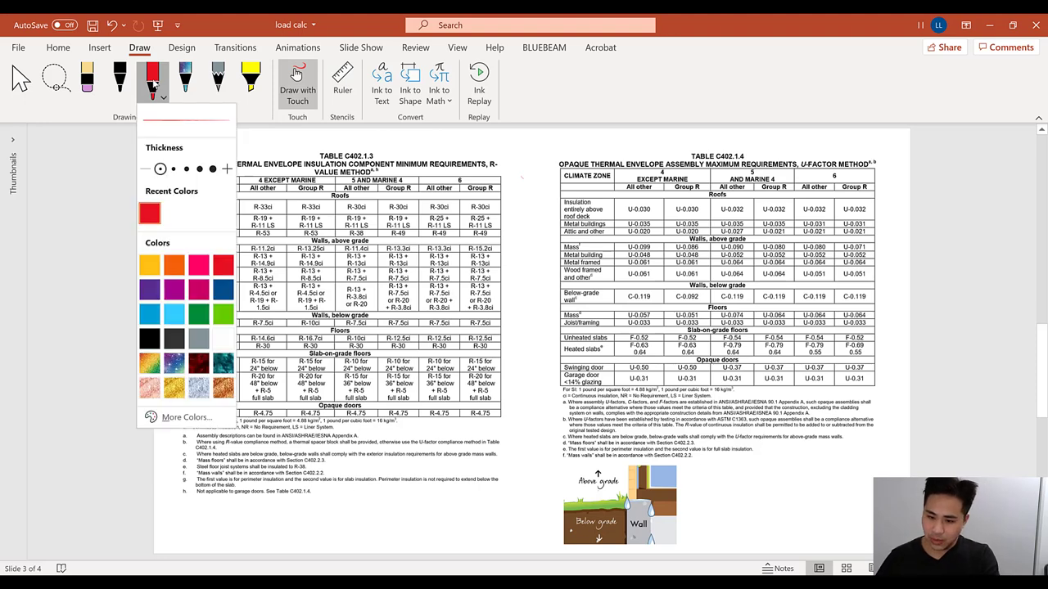
left_click(514, 139)
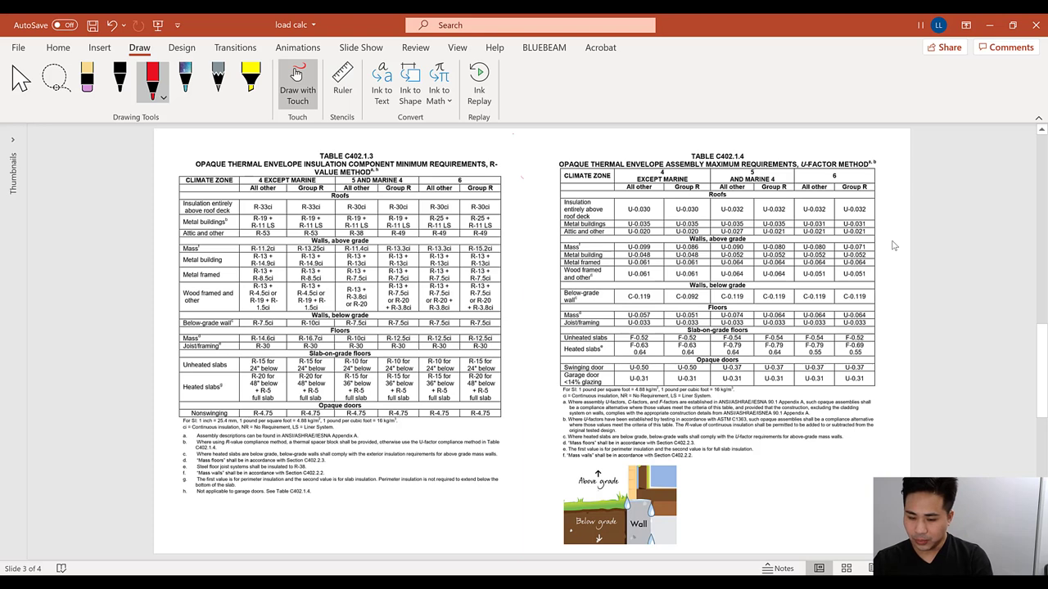
- Circle 4 EXCEPT MARINE, Roofs and U-0.035 in red, and underline All other
mouse_move(660, 161)
left_mouse_down()
mouse_move(668, 186)
mouse_move(665, 162)
left_mouse_up()
left_click(297, 85)
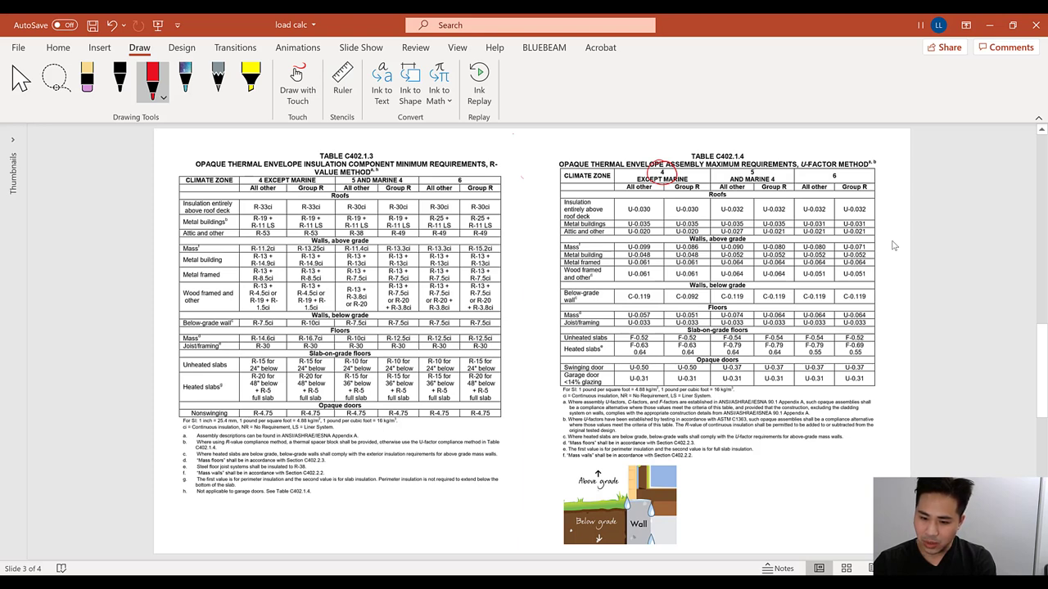
mouse_move(724, 187)
left_mouse_down()
mouse_move(706, 190)
mouse_move(740, 193)
mouse_move(709, 185)
left_mouse_up()
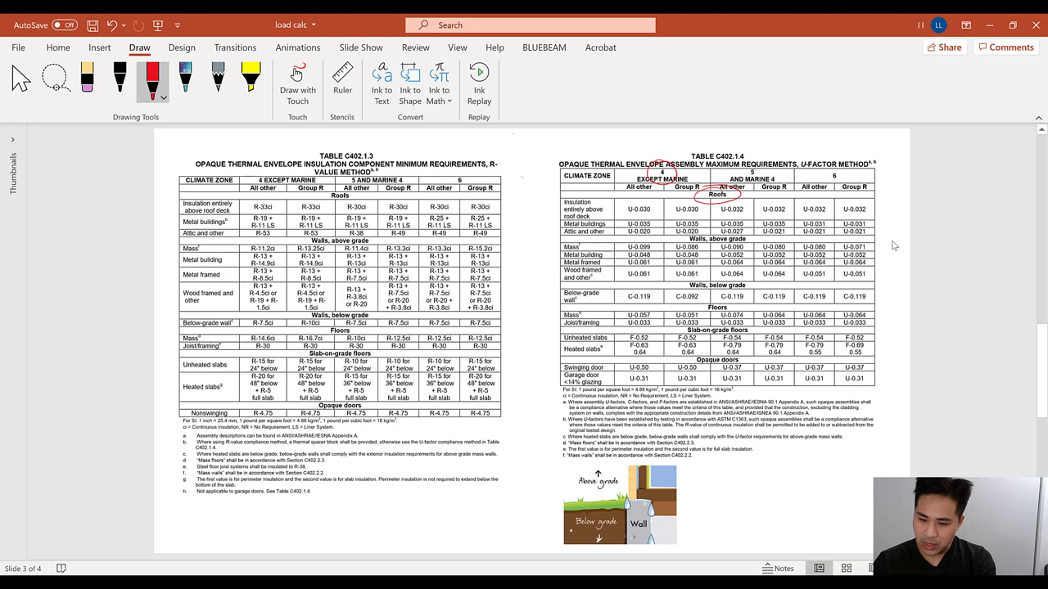
mouse_move(696, 215)
left_mouse_down()
mouse_move(676, 216)
mouse_move(675, 228)
mouse_move(702, 221)
left_mouse_up()
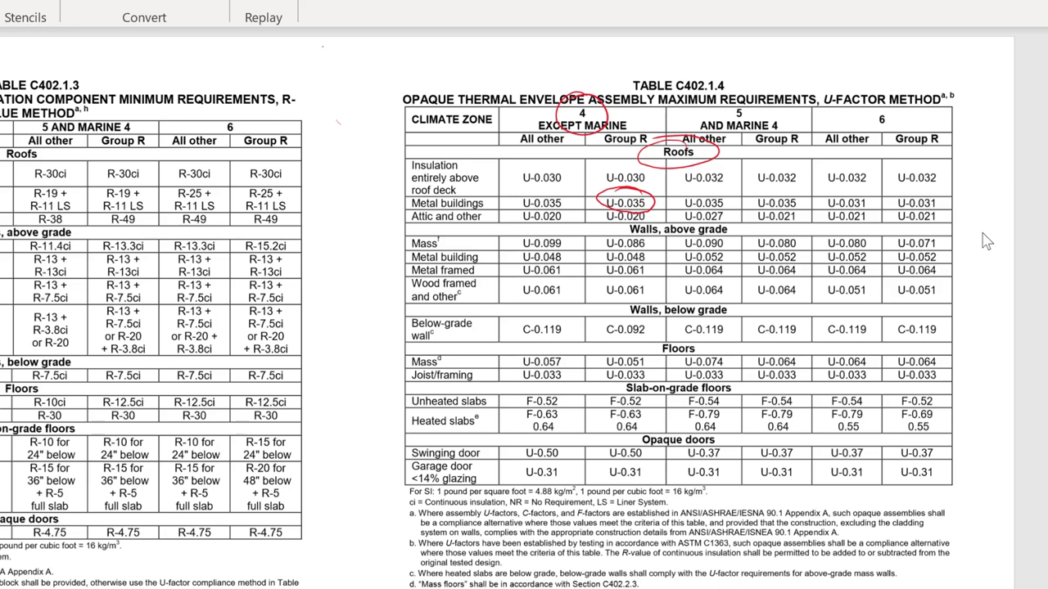
mouse_move(522, 151)
left_mouse_down()
mouse_move(577, 150)
mouse_move(535, 151)
left_mouse_up()
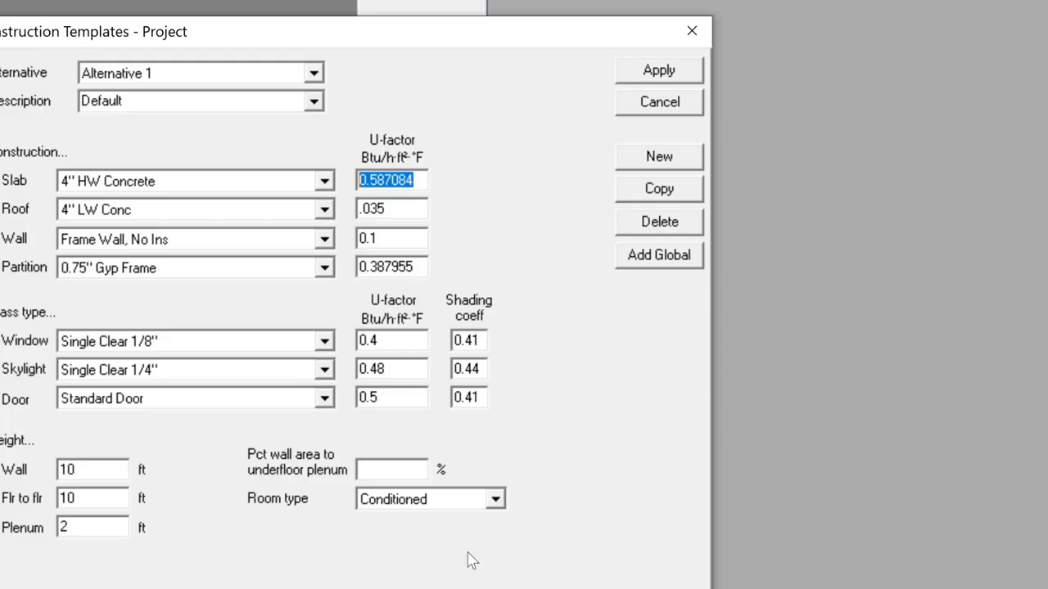
- Confirm the roof U-factor reads .035, then move on to the wall U-factor of 0.1
left_click(408, 208)
left_click_drag(409, 181, 328, 175)
left_click(392, 209)
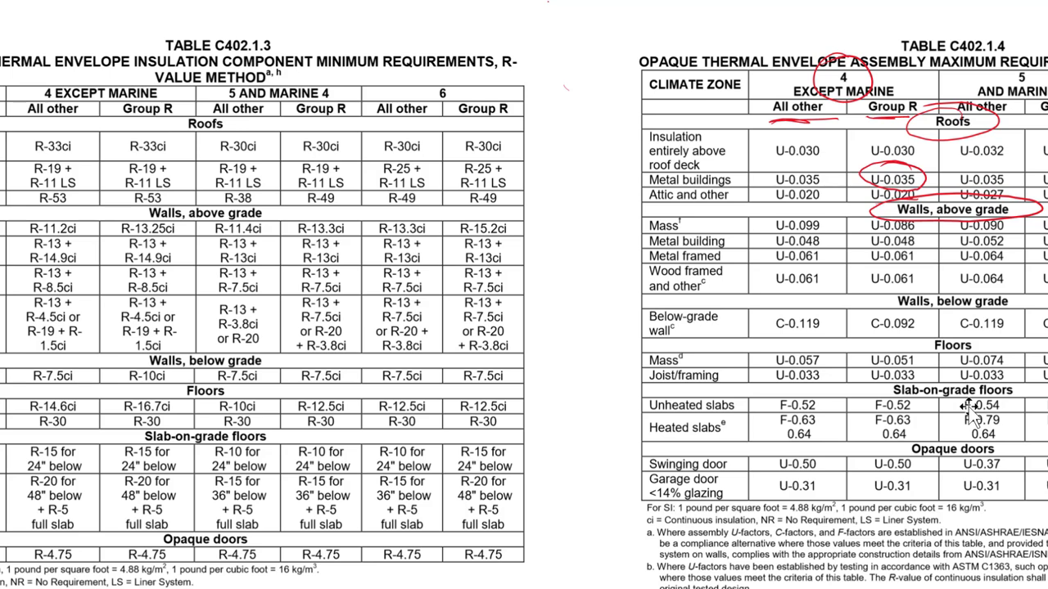
- Circle U-0.099 in the Mass walls row of Table C402.1.4
mouse_move(815, 209)
left_mouse_down()
mouse_move(763, 218)
mouse_move(785, 237)
mouse_move(837, 231)
mouse_move(810, 208)
left_mouse_up()
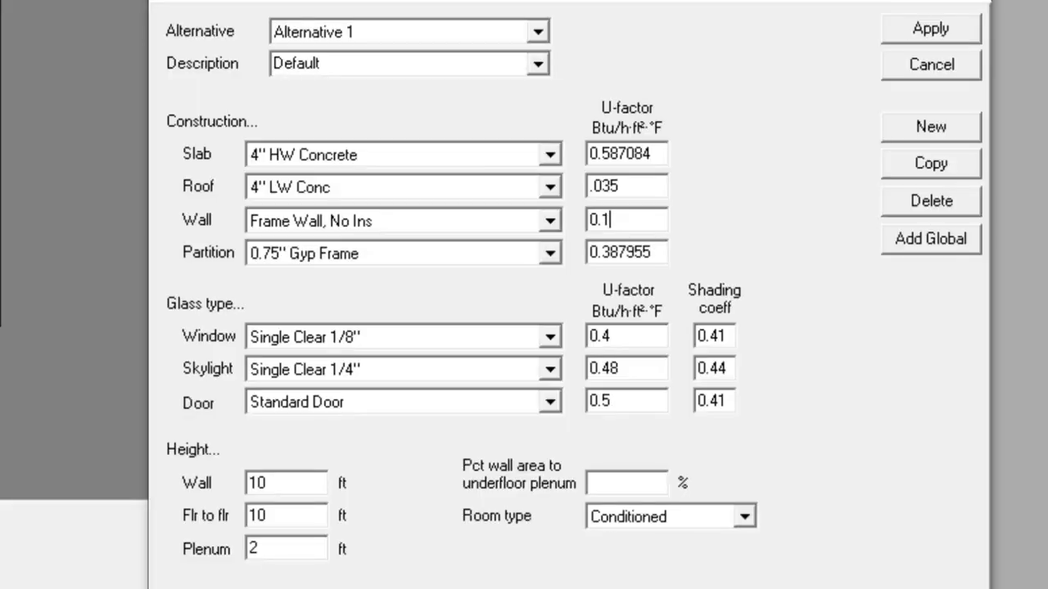
left_click_drag(623, 218, 547, 216)
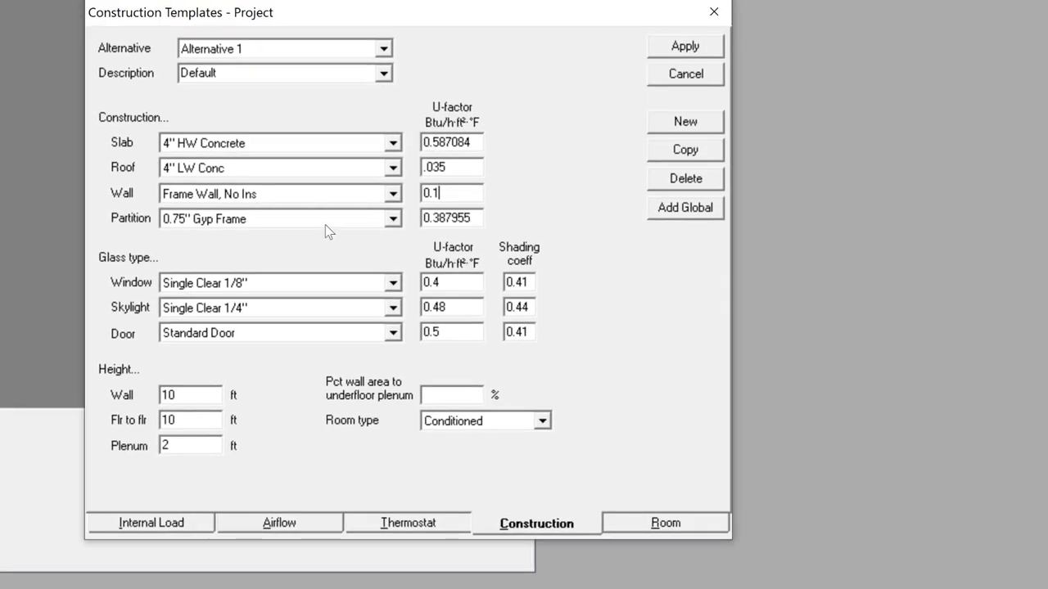
left_click(344, 220)
left_click(442, 226)
left_click(394, 219)
left_click(148, 233)
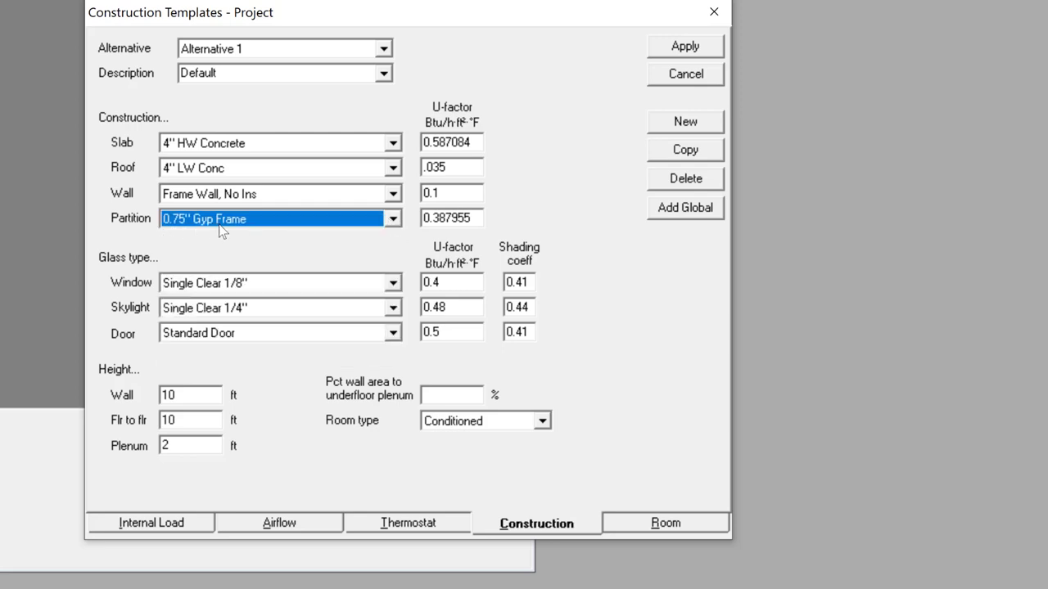
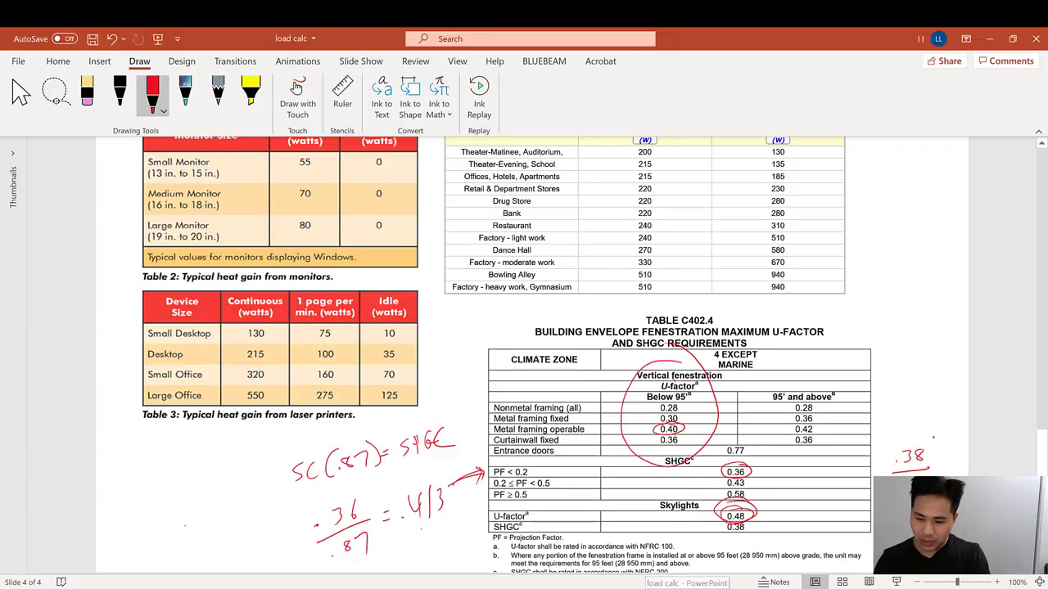
- Circle 'Opaque doors' and the swinging door's U-0.50 in red ink, then select TRACE's 0.5 door U-factor
scroll(647, 331, "up", 10)
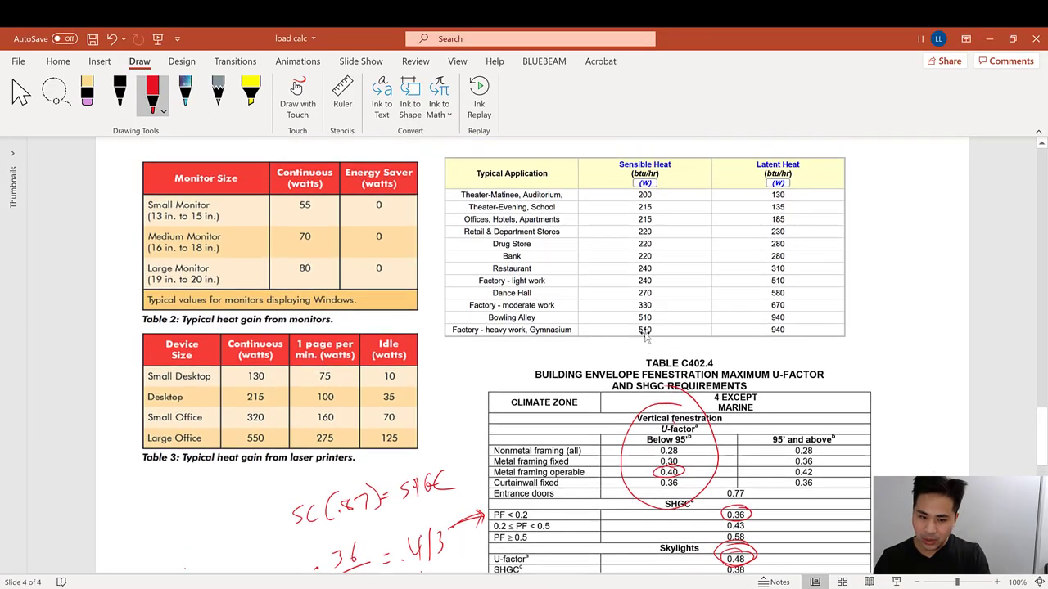
scroll(644, 334, "up", 1)
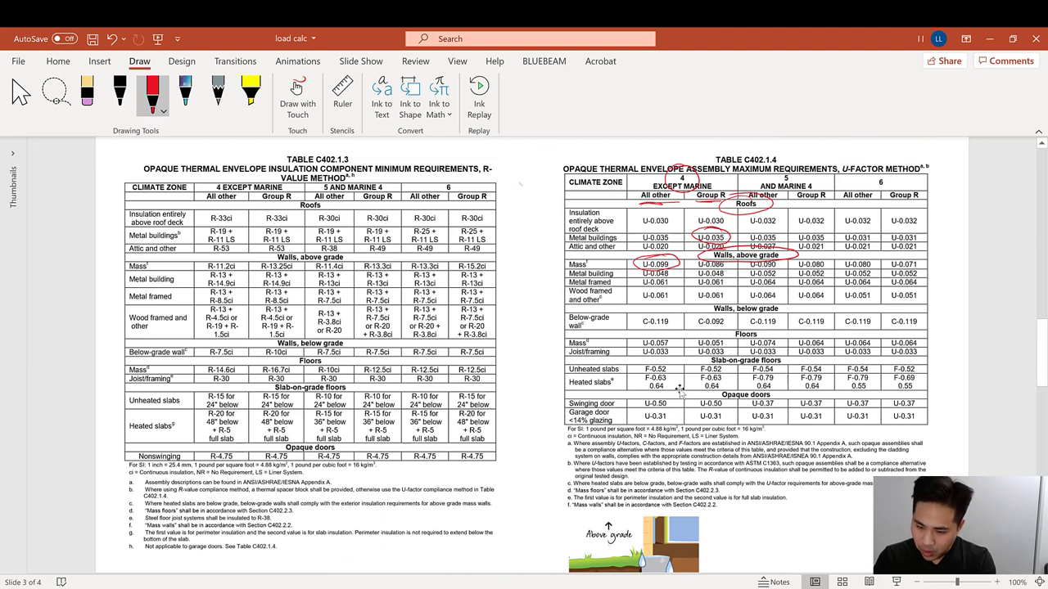
mouse_move(740, 388)
left_mouse_down()
mouse_move(720, 392)
mouse_move(775, 395)
mouse_move(708, 386)
left_mouse_up()
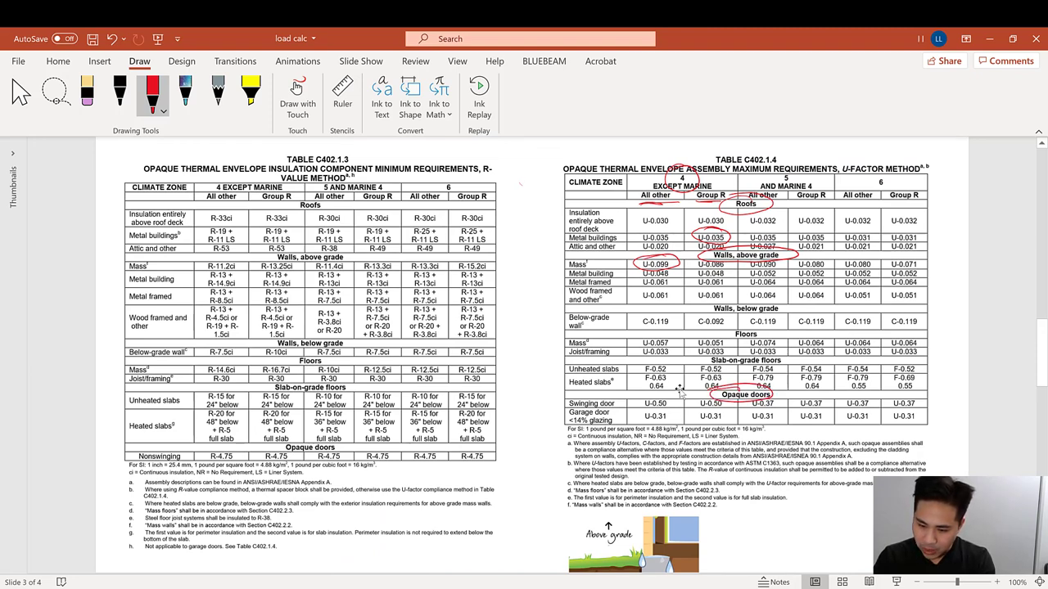
mouse_move(707, 397)
left_mouse_down()
mouse_move(714, 415)
mouse_move(726, 398)
left_mouse_up()
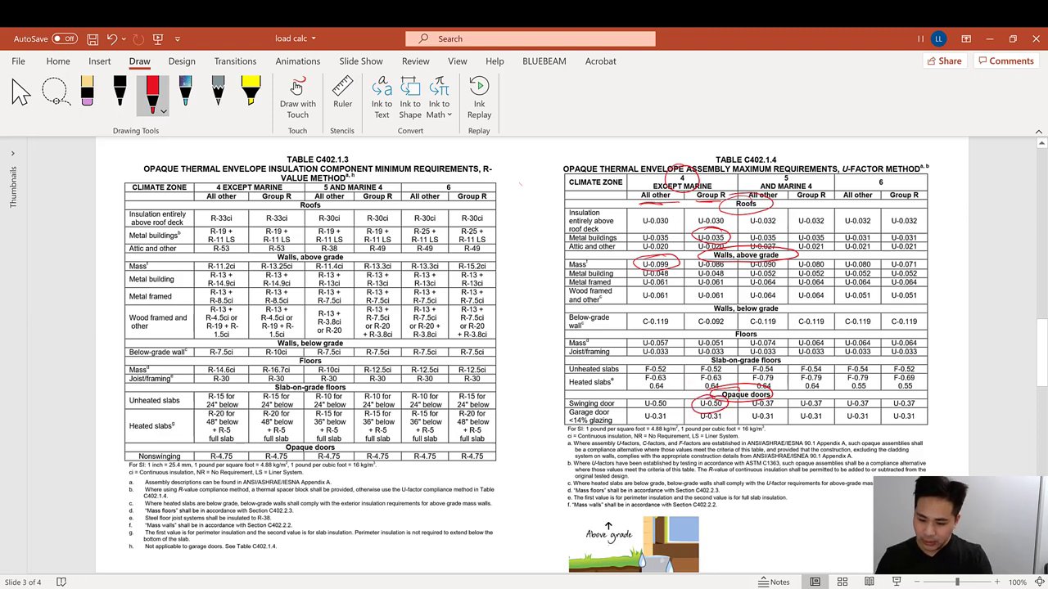
key("alt+Tab")
left_click(550, 349)
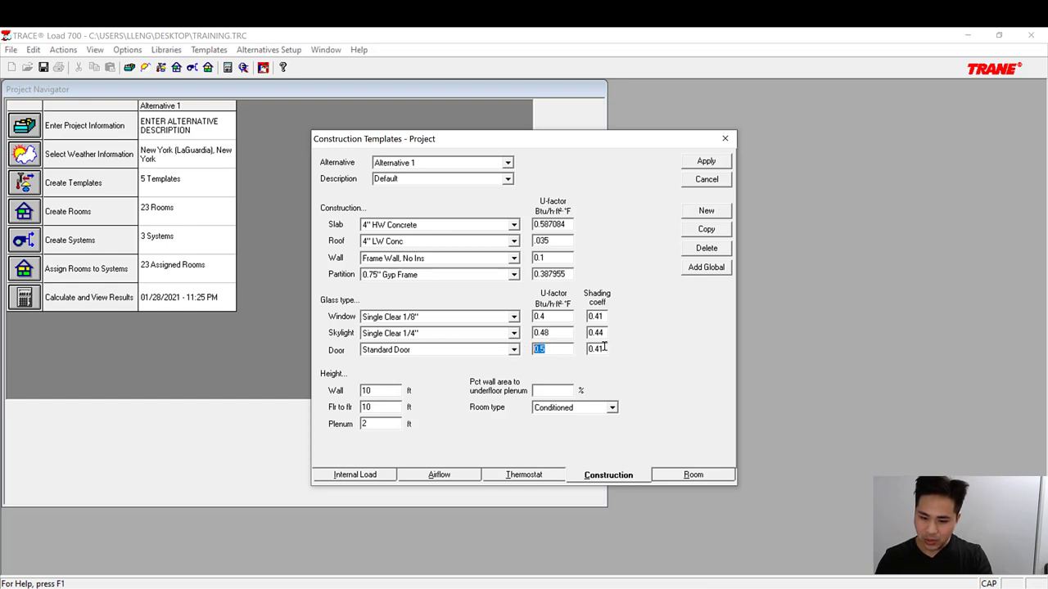
- Mark the 0.36 SHGC on the slide and check TRACE's window and skylight (0.44) shading coefficients
key("alt+Tab")
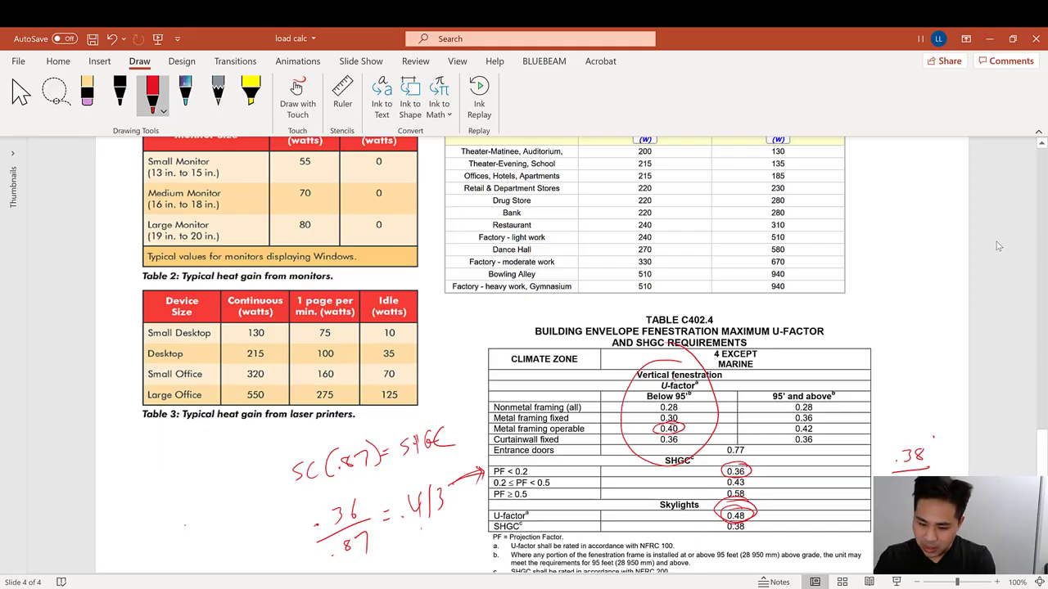
left_click_drag(750, 469, 780, 451)
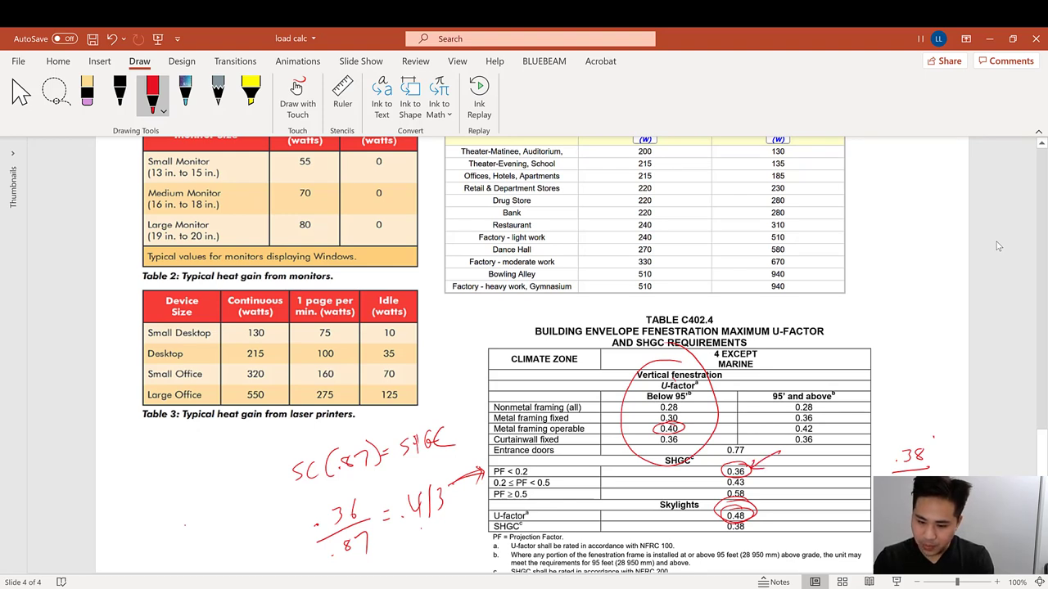
key("alt+Tab")
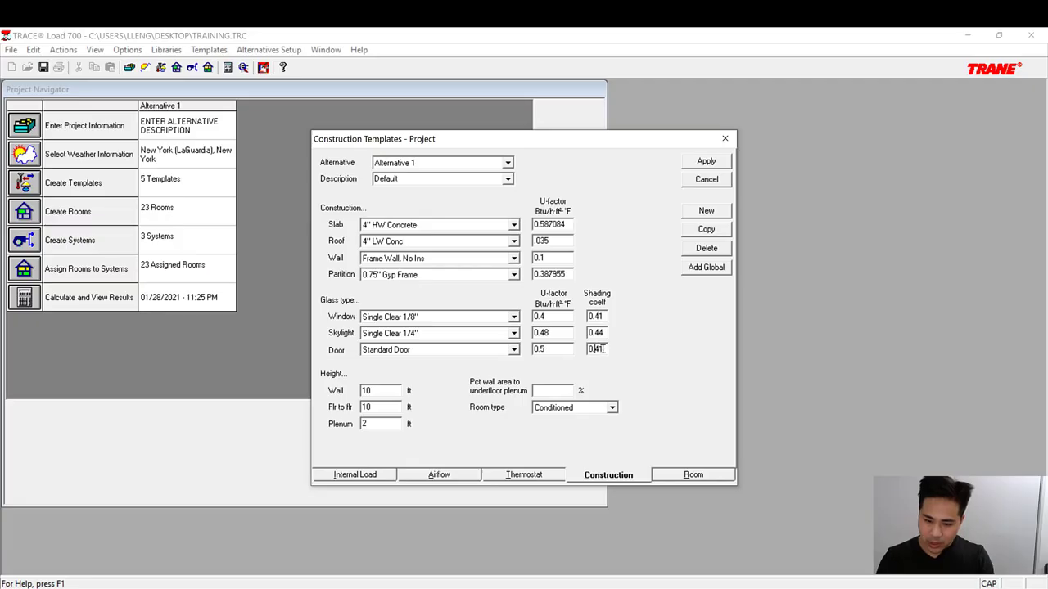
left_click_drag(604, 316, 595, 312)
left_click(606, 332)
left_click_drag(606, 332, 569, 334)
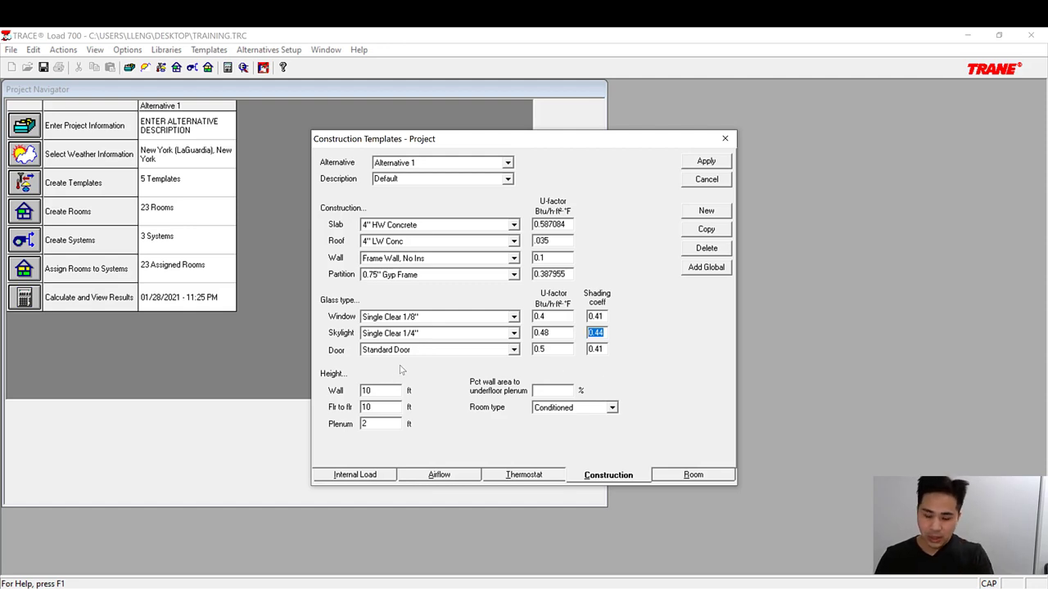
- Check the wall, floor-to-floor and plenum heights (10, 10, 2 ft), then show slide 2's height diagram
left_click(380, 389)
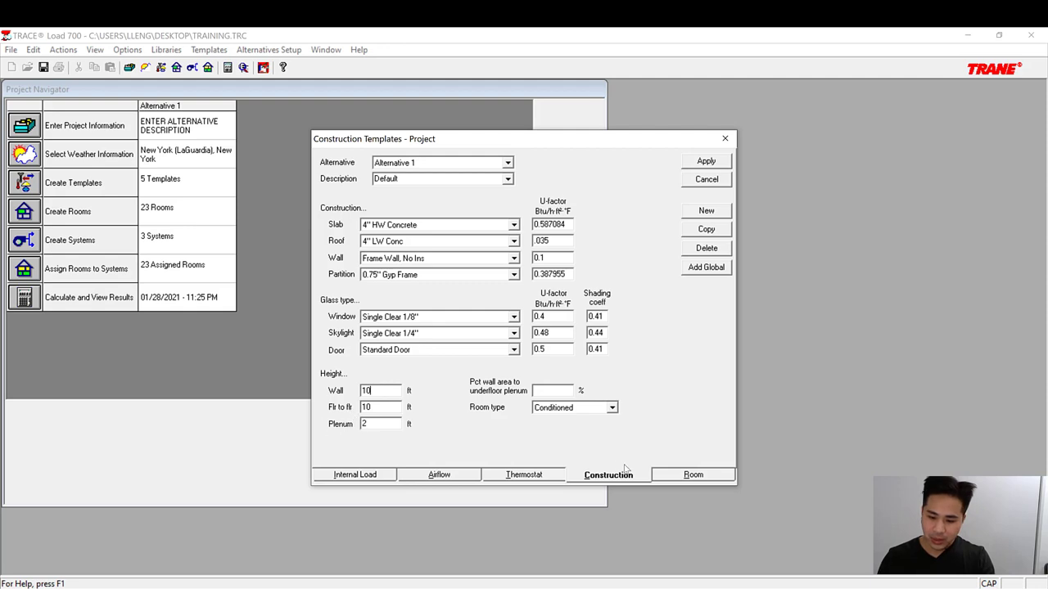
left_click(370, 406)
double_click(368, 406)
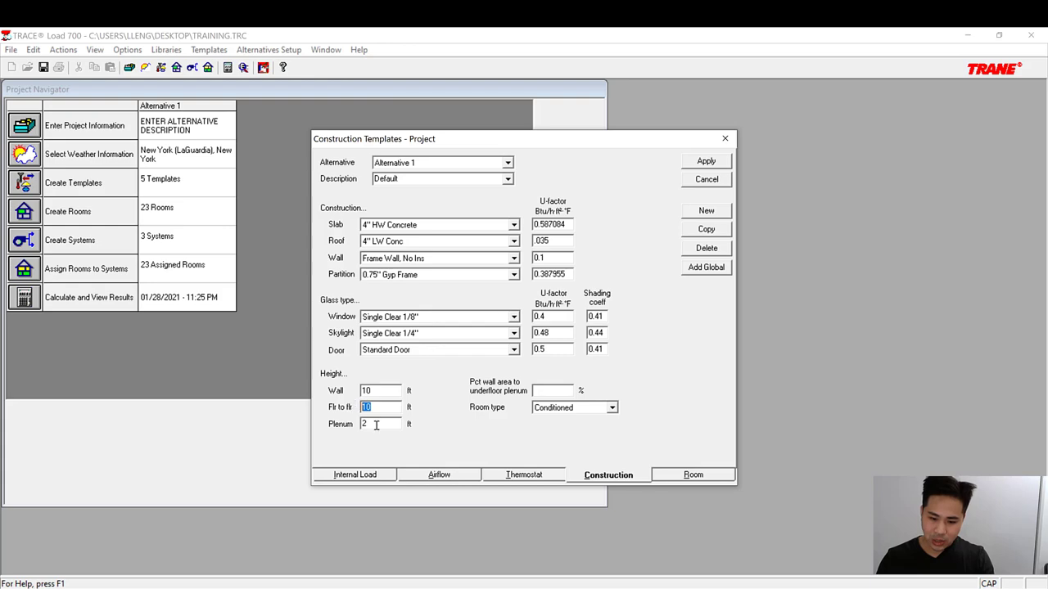
double_click(365, 423)
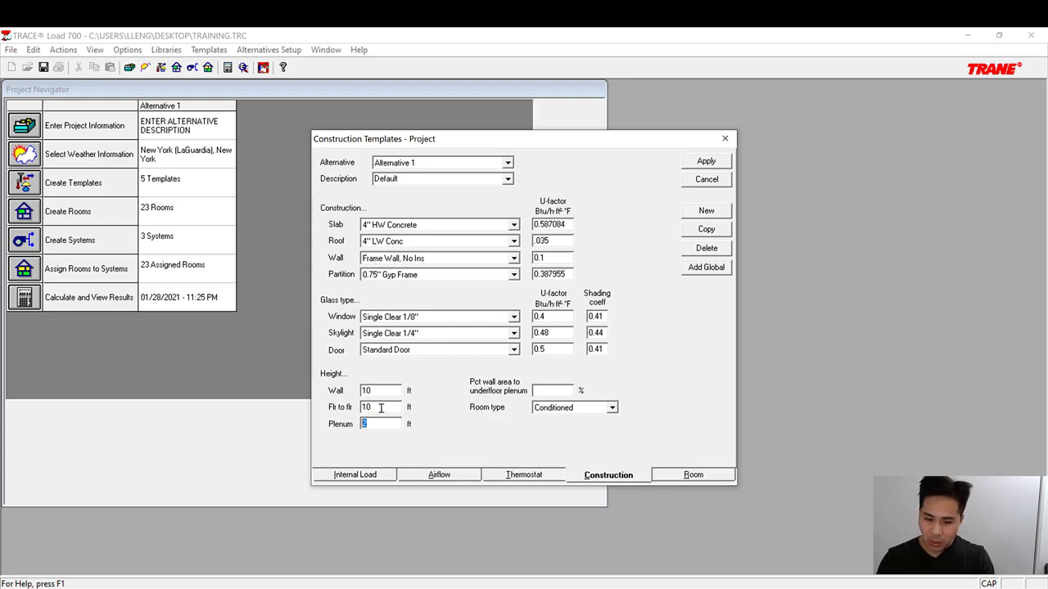
key("alt+Tab")
scroll(858, 487, "down", 2)
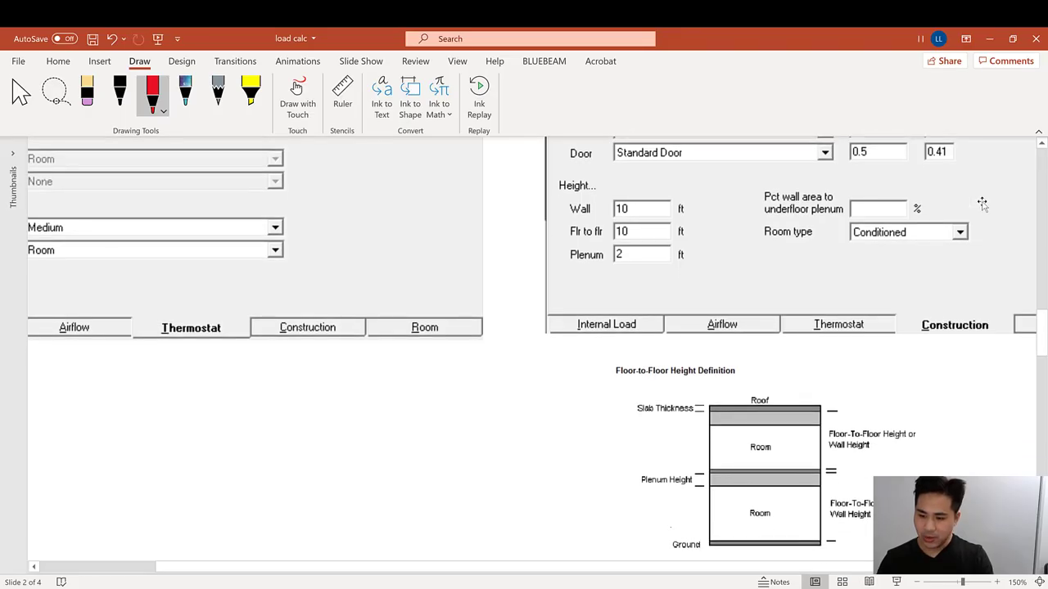
- Circle the Floor-to-Floor Height Definition title and Plenum Height, and mark the slab edges and thickness
mouse_move(598, 383)
left_mouse_down()
mouse_move(717, 385)
mouse_move(626, 348)
mouse_move(635, 384)
left_mouse_up()
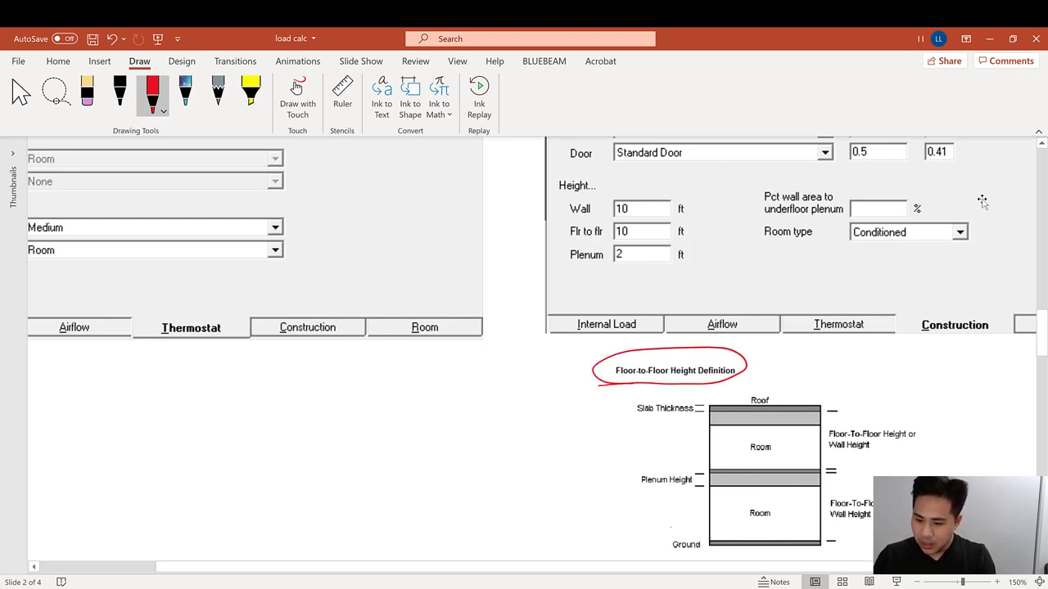
left_click_drag(799, 412, 848, 411)
mouse_move(811, 467)
left_mouse_down()
mouse_move(847, 468)
mouse_move(823, 436)
mouse_move(856, 419)
mouse_move(925, 442)
left_mouse_up()
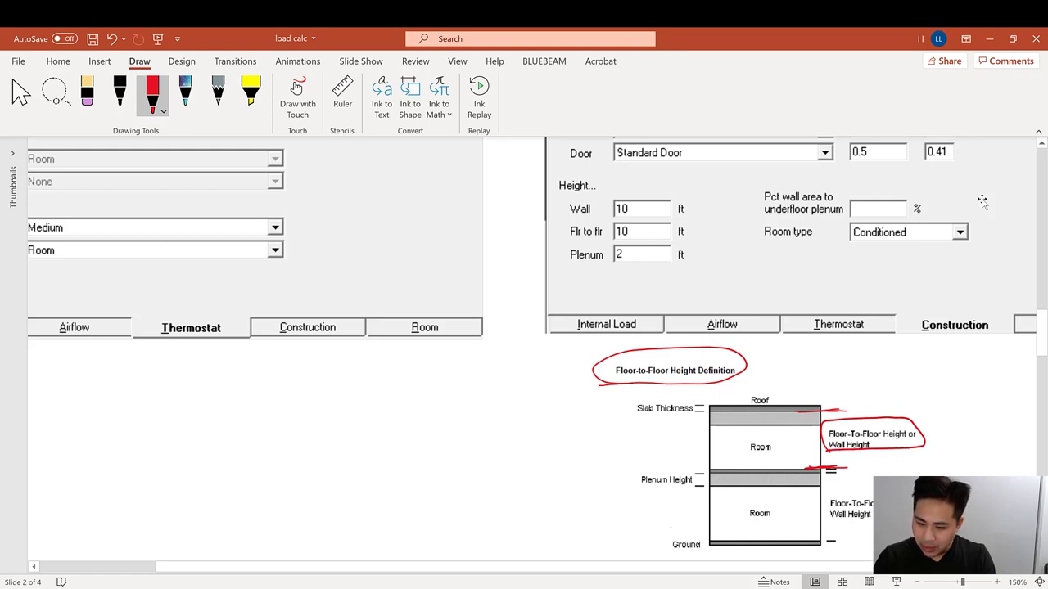
left_click_drag(684, 426, 722, 419)
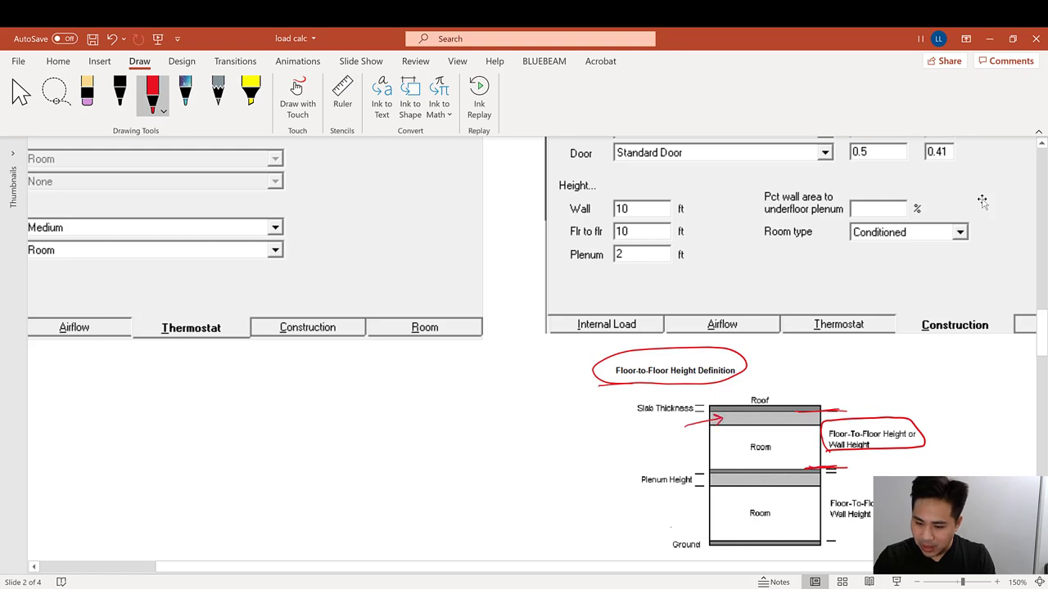
mouse_move(671, 463)
left_mouse_down()
mouse_move(671, 490)
mouse_move(676, 462)
mouse_move(703, 480)
mouse_move(732, 483)
left_mouse_up()
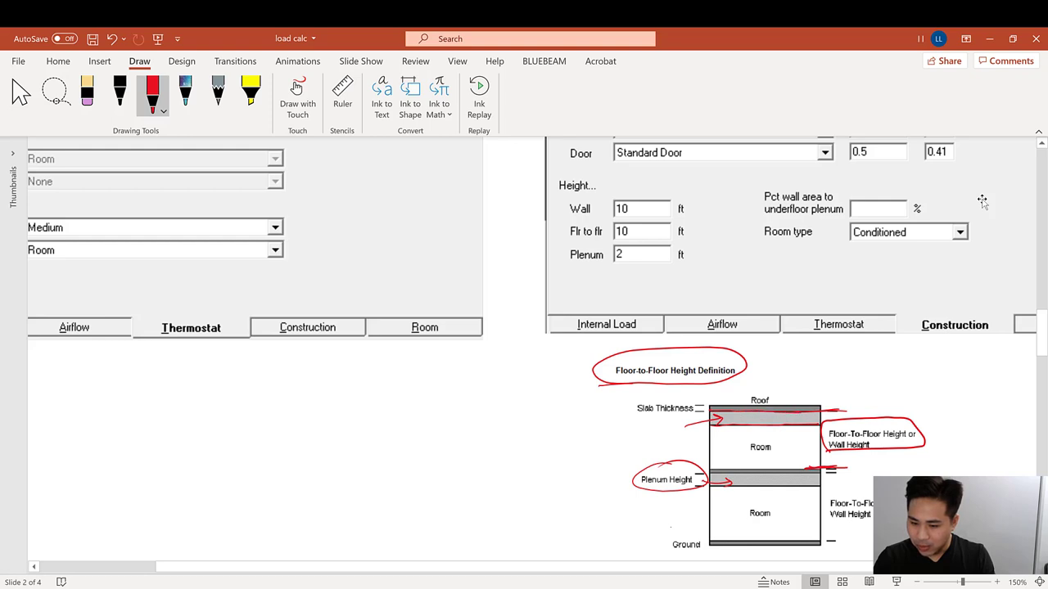
- Point an arrow at the roof slab and label it 'Slab', then return to TRACE's wall height
mouse_move(825, 404)
left_mouse_down()
mouse_move(869, 367)
mouse_move(844, 406)
mouse_move(871, 365)
mouse_move(861, 378)
left_mouse_up()
mouse_move(882, 360)
left_mouse_down()
mouse_move(881, 380)
mouse_move(918, 374)
left_mouse_up()
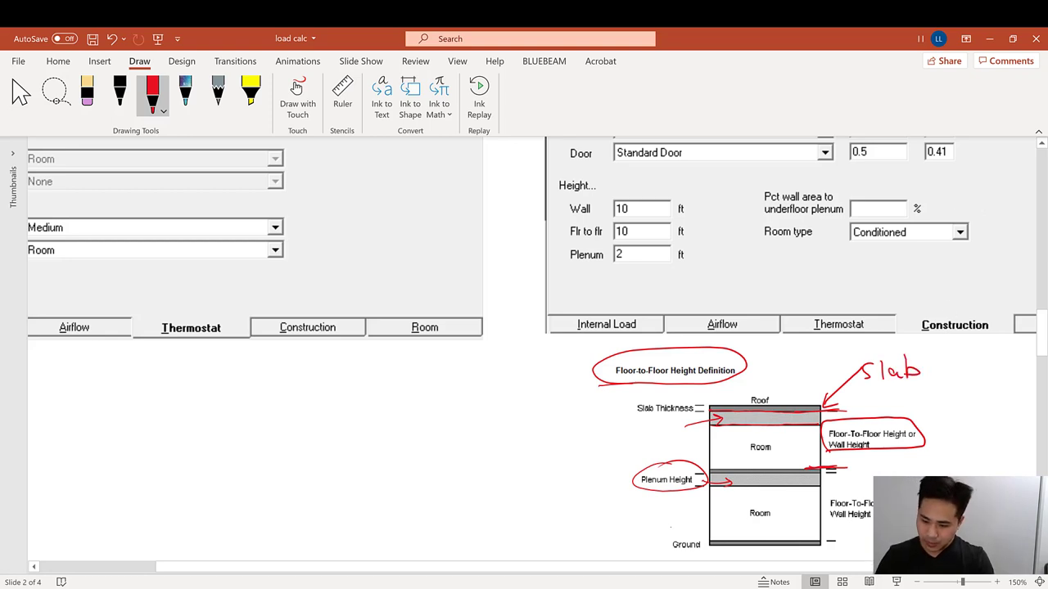
key("alt+Tab")
left_click(386, 393)
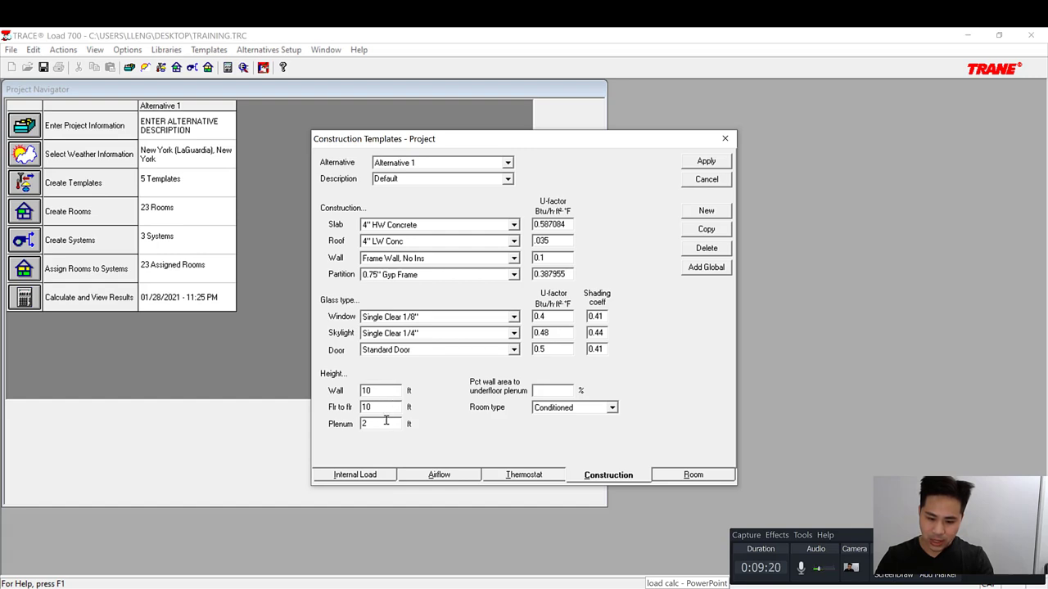
- Select the 2 ft plenum height, review the Room template defaults, and close the Templates dialog
left_click_drag(385, 423, 355, 423)
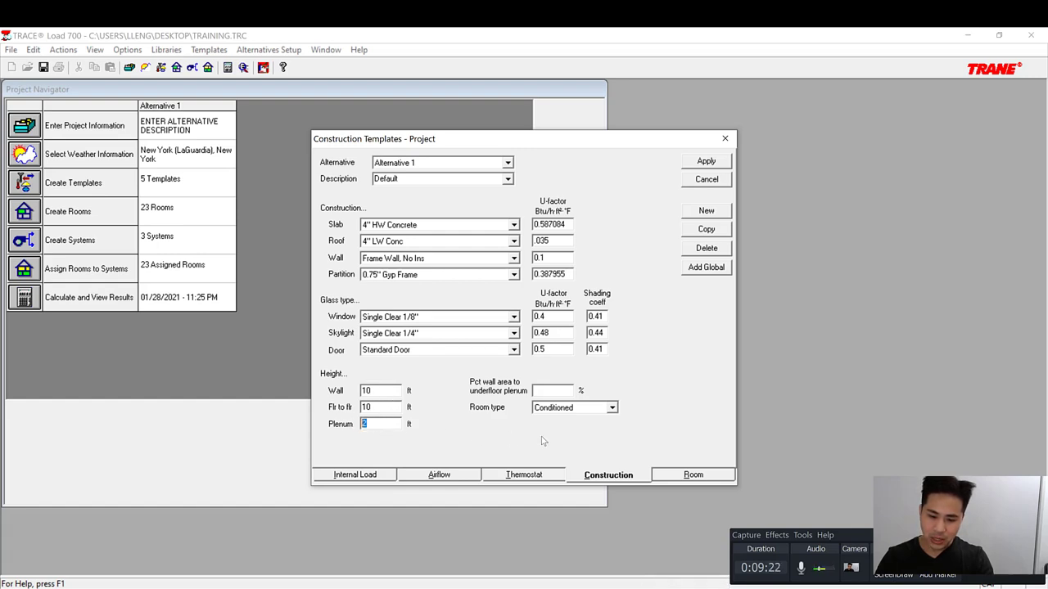
left_click(692, 475)
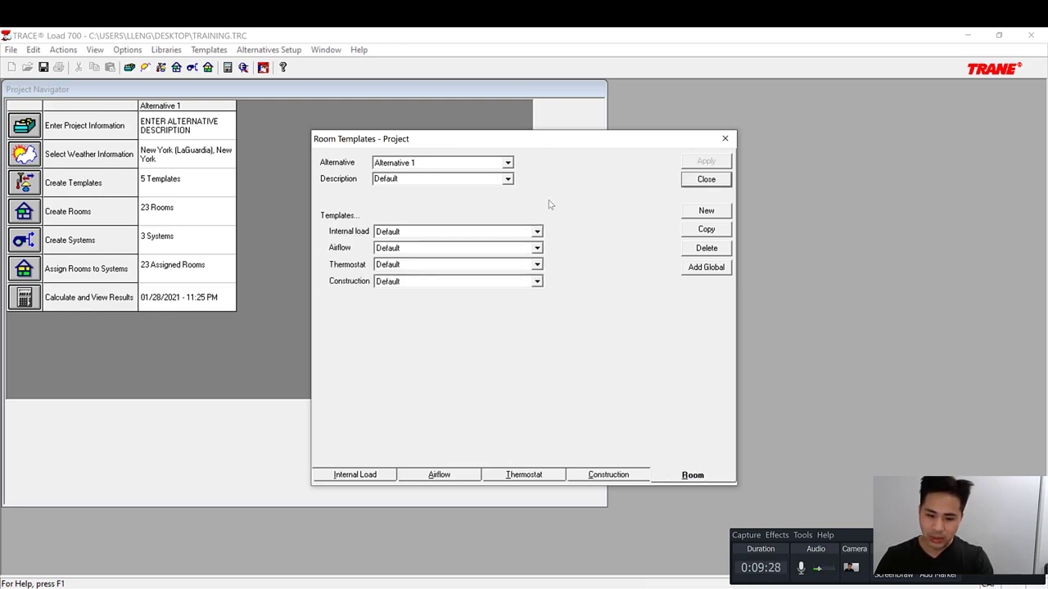
left_click(693, 183)
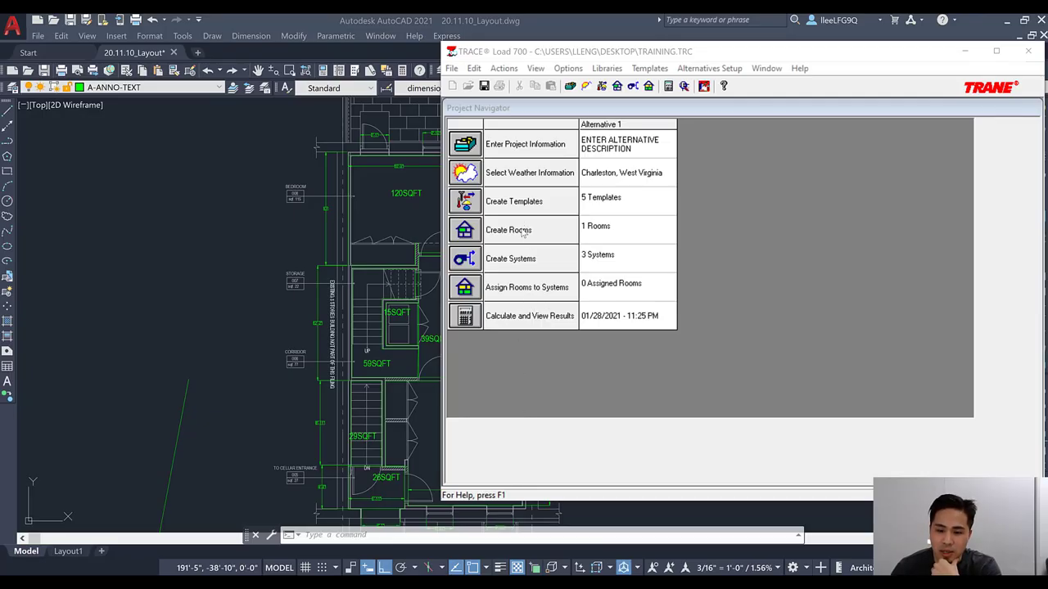
- Open the Create Rooms single worksheet and compare it against the bedroom dimensions on the AutoCAD plan
double_click(600, 234)
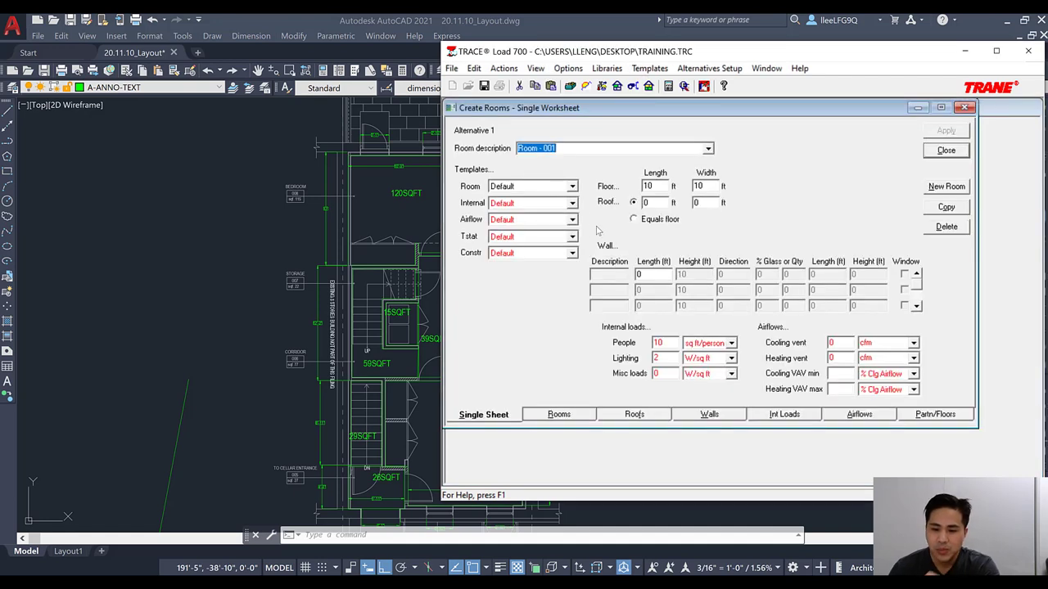
left_click(410, 215)
scroll(422, 225, "down", 3)
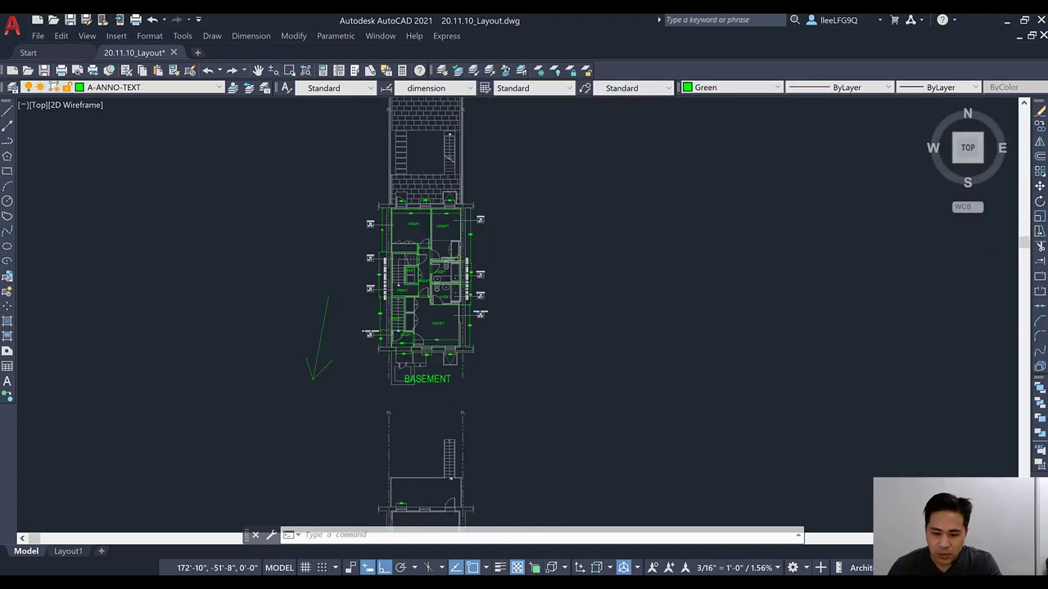
scroll(426, 372, "up", 1)
scroll(424, 245, "up", 4)
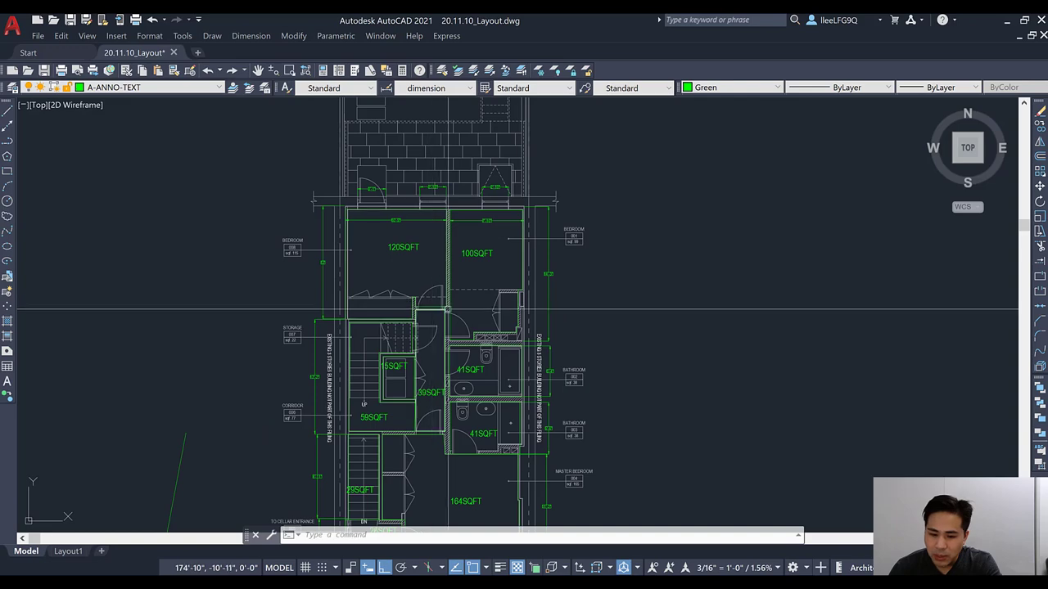
key("alt+Tab")
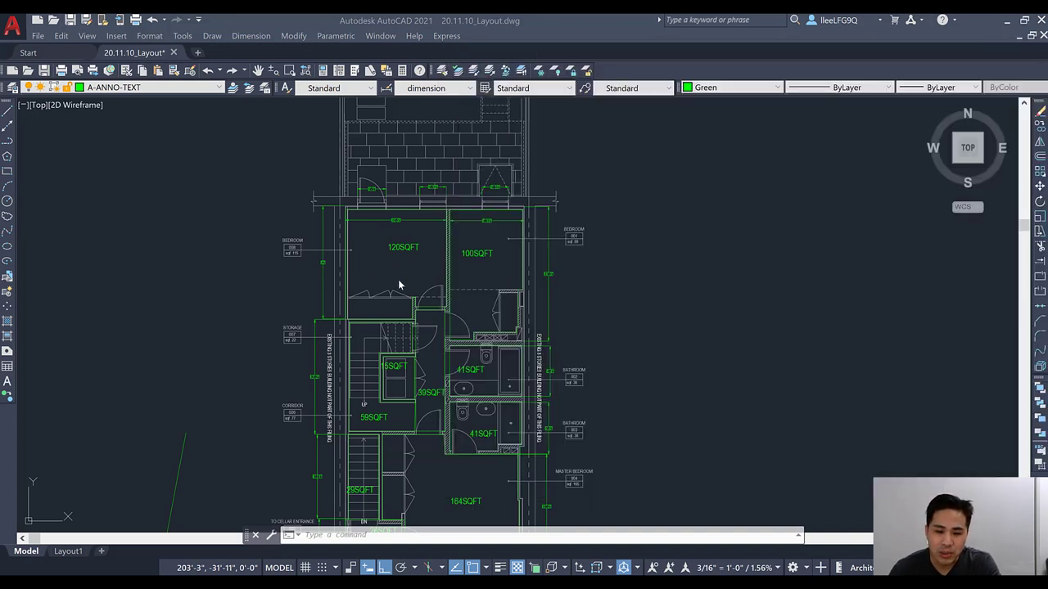
left_click(385, 290)
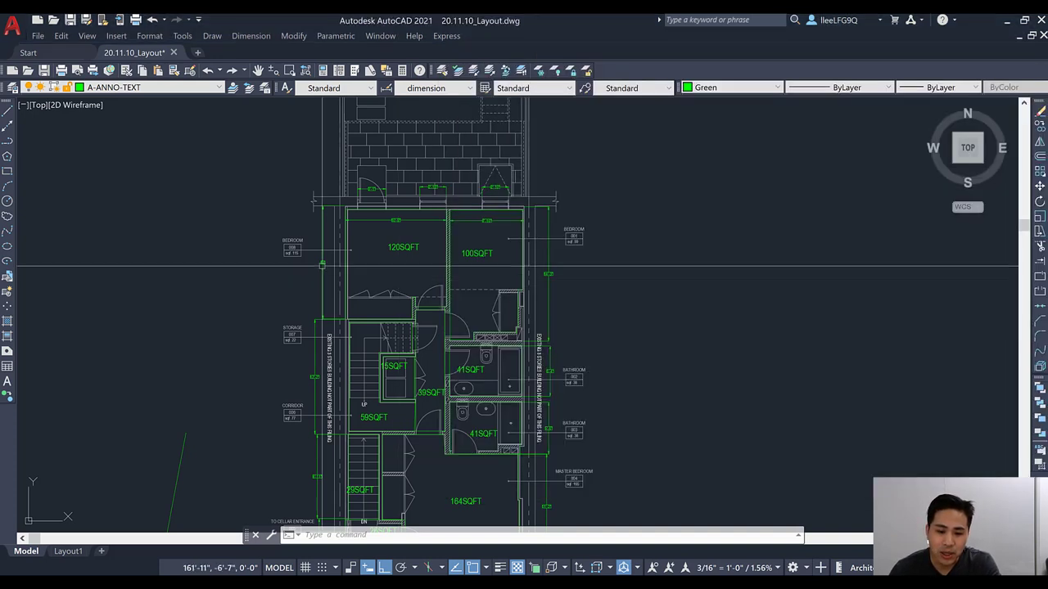
key("alt+Tab")
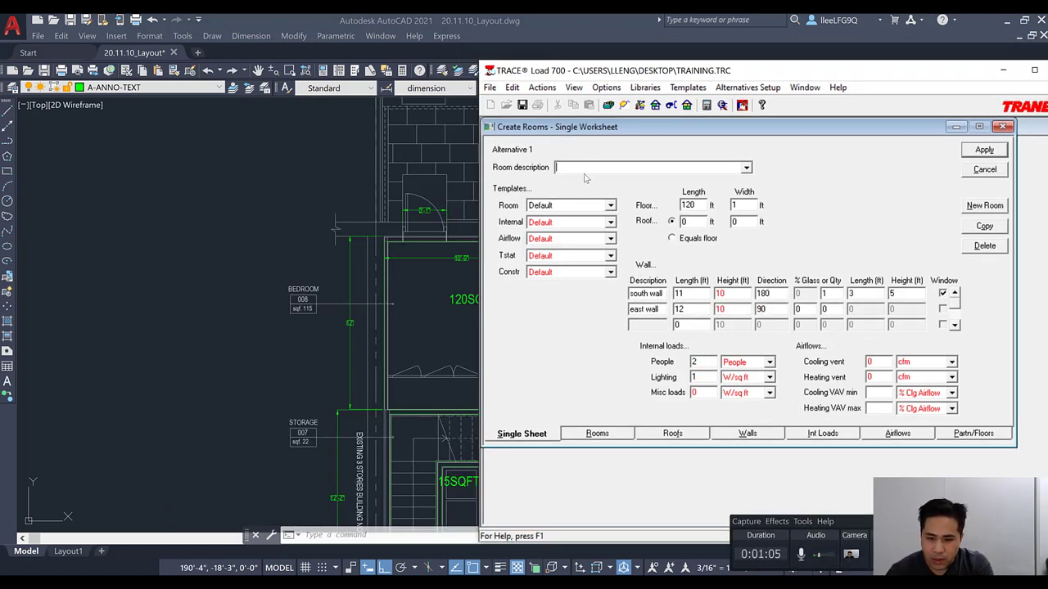
- Describe the room as 'basement- bedroom 008' and zoom AutoCAD onto the 120SQFT, 10'-9" × 12' bedroom
left_click(299, 304)
scroll(295, 309, "down", 5)
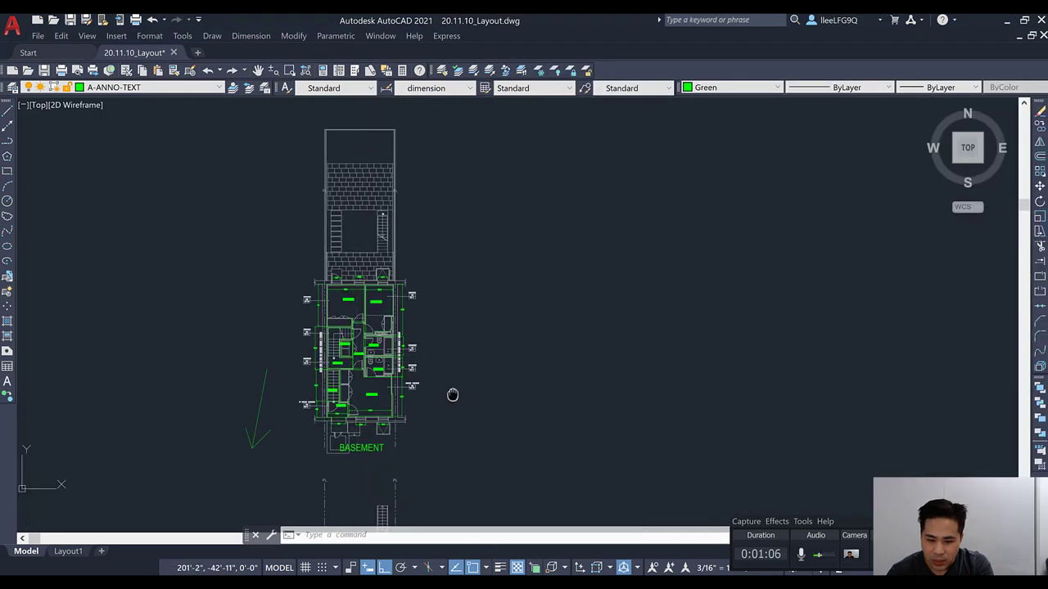
key("alt+Tab")
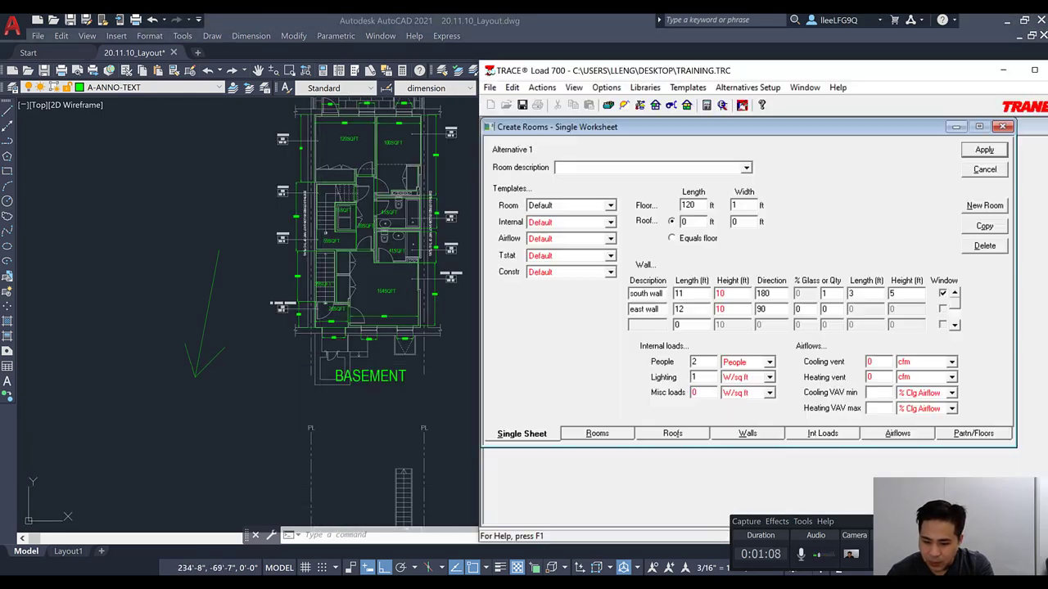
left_click(629, 167)
type("basement-")
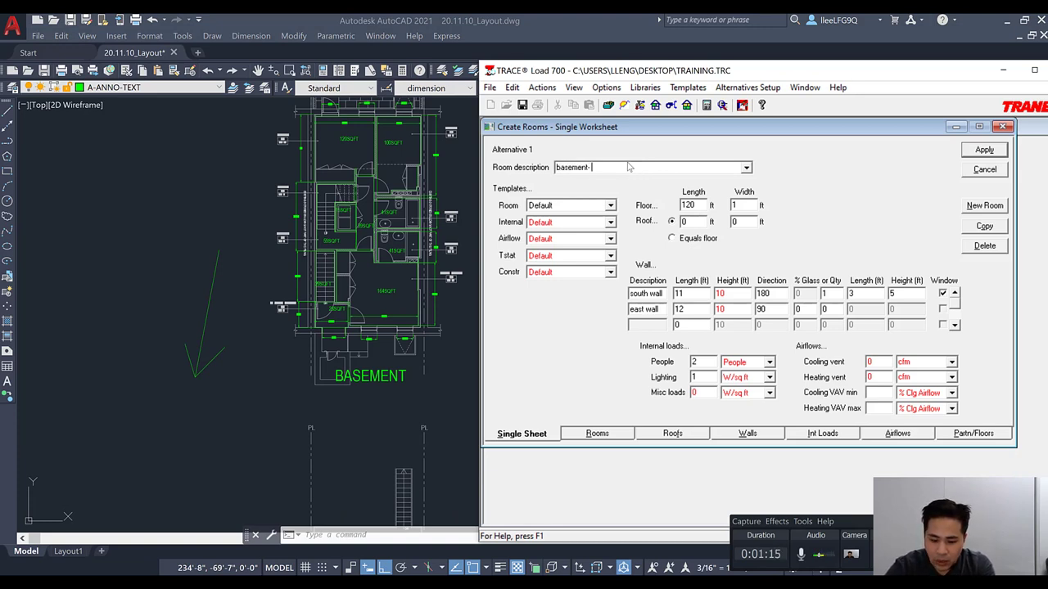
type("  bedroom 01")
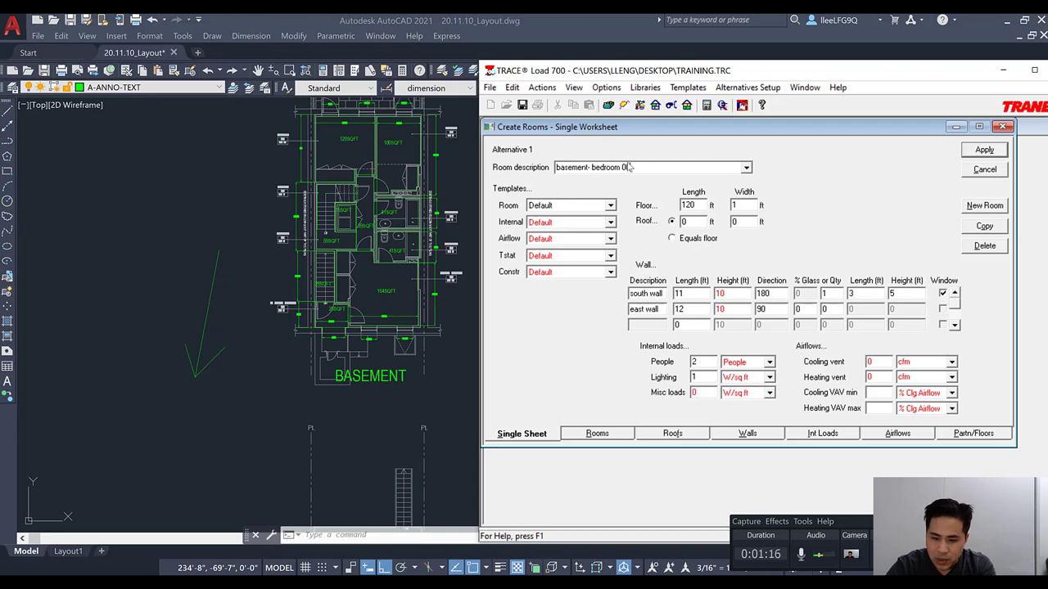
type("8")
left_click(409, 251)
scroll(280, 148, "up", 3)
scroll(280, 149, "up", 5)
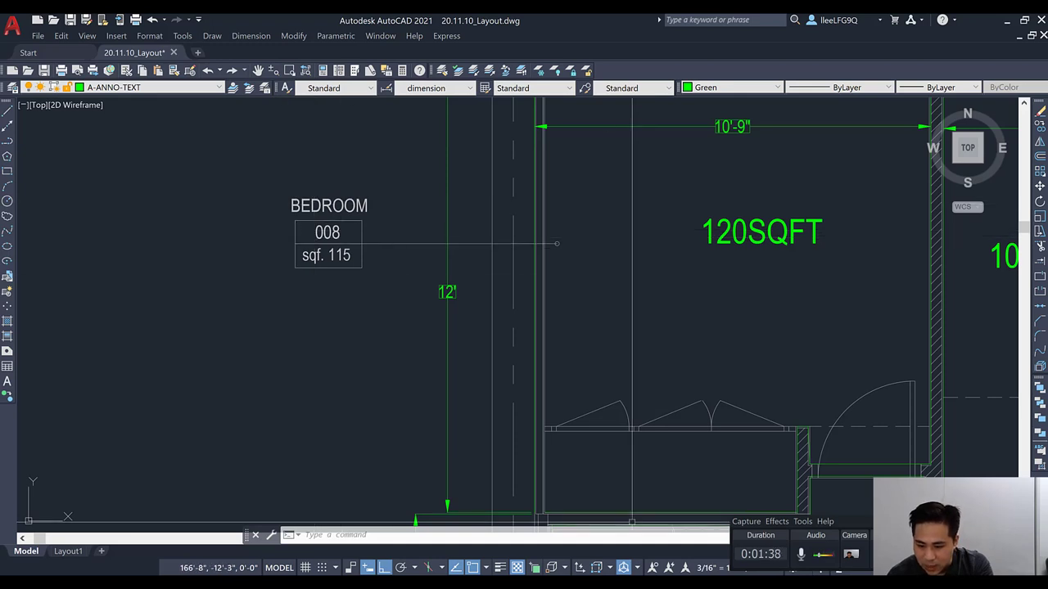
- Flip through the Rooms, Roofs, Walls, Int Loads, Airflows and Partn/Floors sheets, ending on Single Sheet
key("alt+Tab")
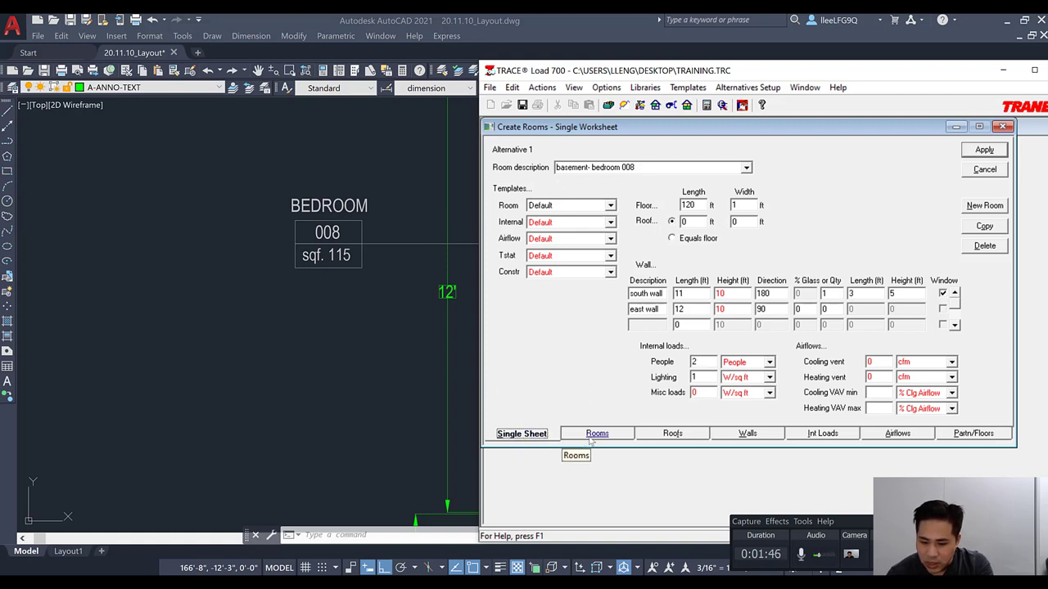
left_click(616, 440)
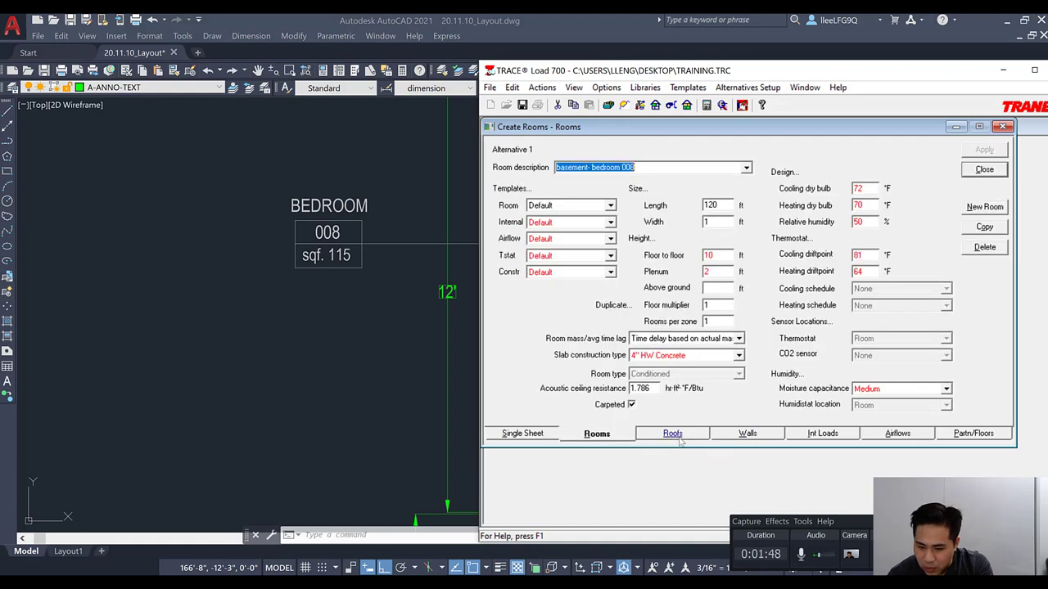
left_click(688, 440)
left_click(753, 440)
left_click(821, 440)
left_click(900, 438)
left_click(972, 435)
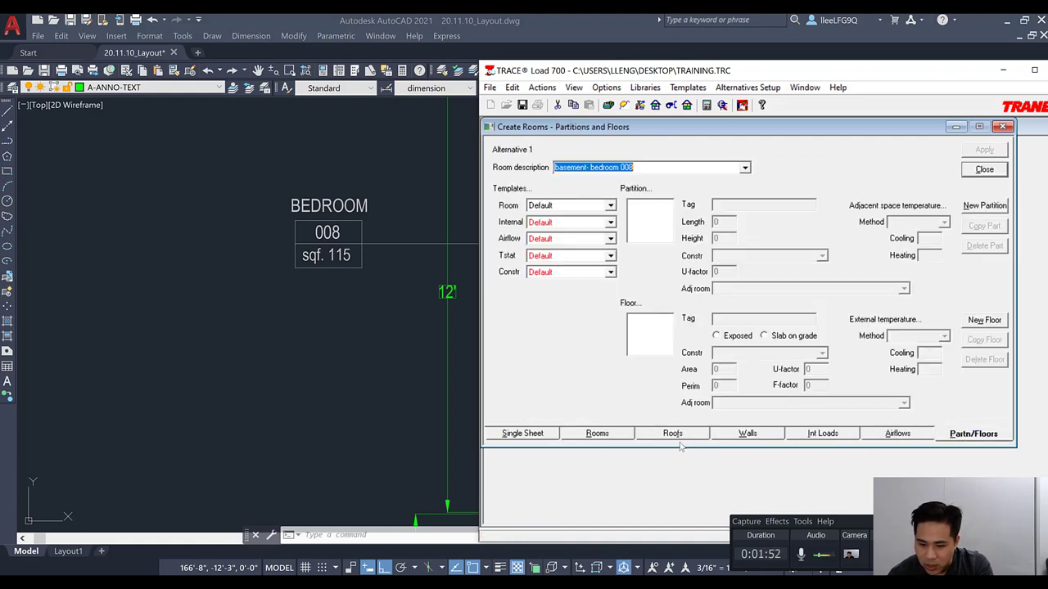
left_click(522, 434)
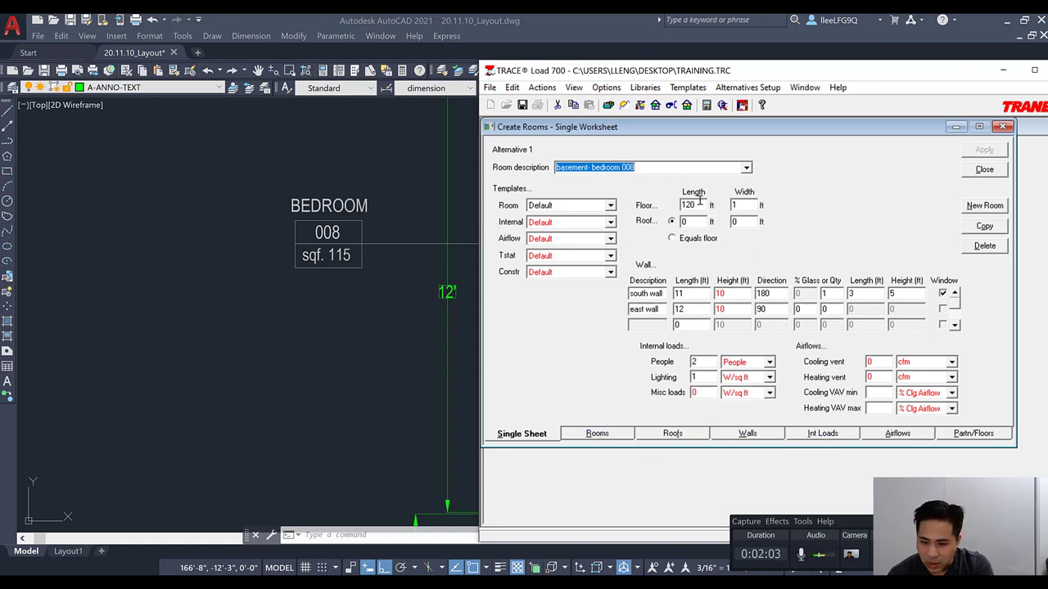
- Change the room length to 100 on the Rooms sheet, then restore the floor length to 120
left_click(596, 434)
double_click(710, 205)
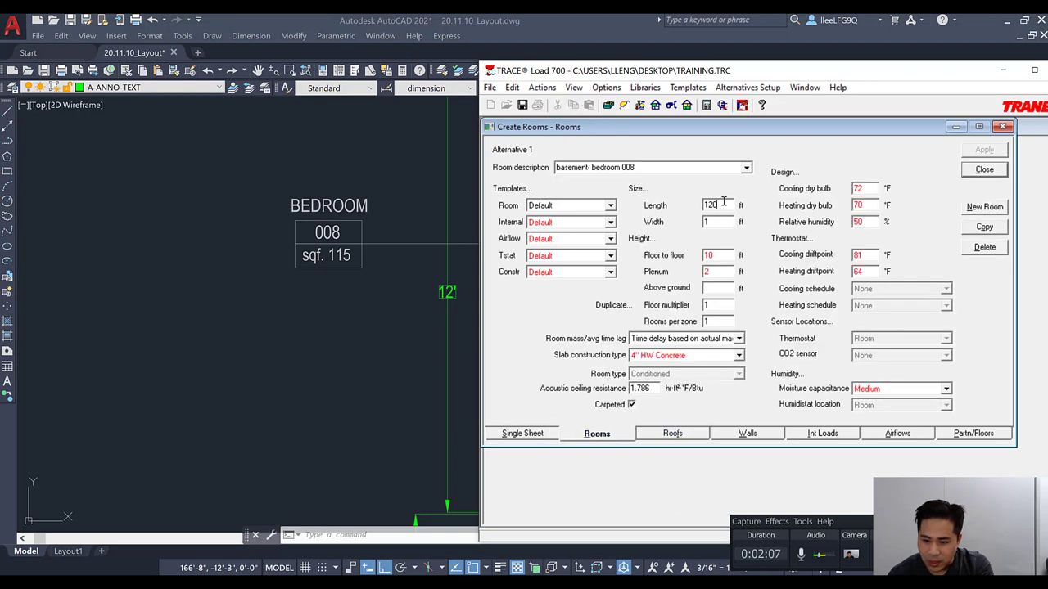
type("100")
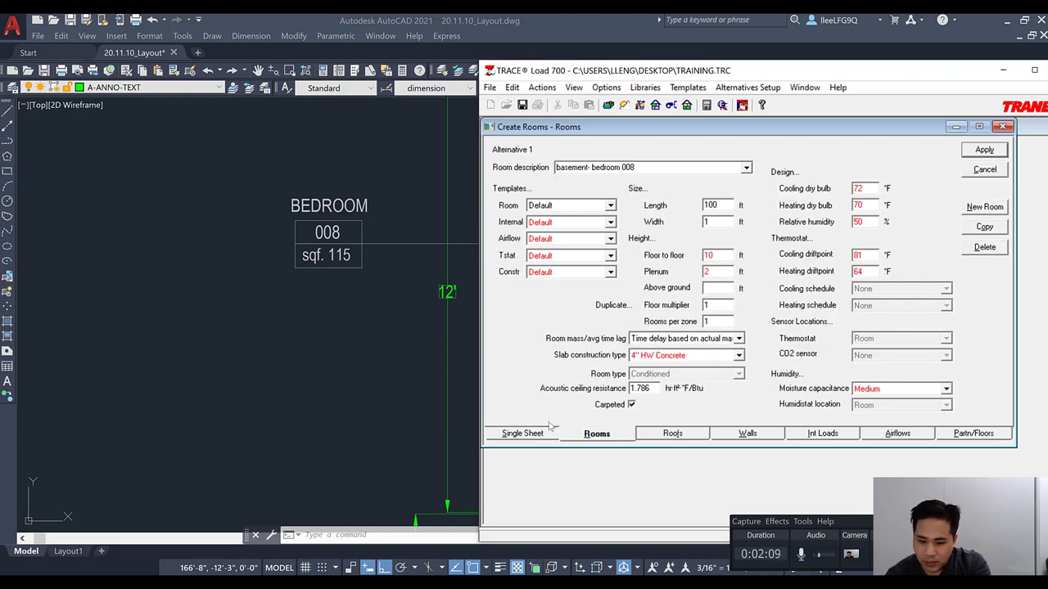
left_click(543, 438)
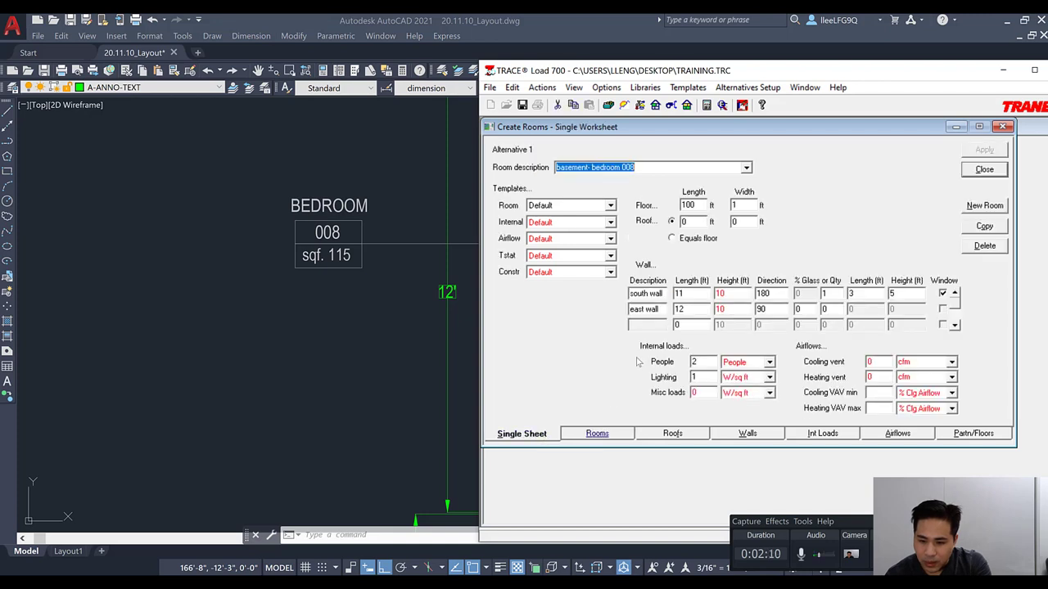
double_click(695, 205)
type("120")
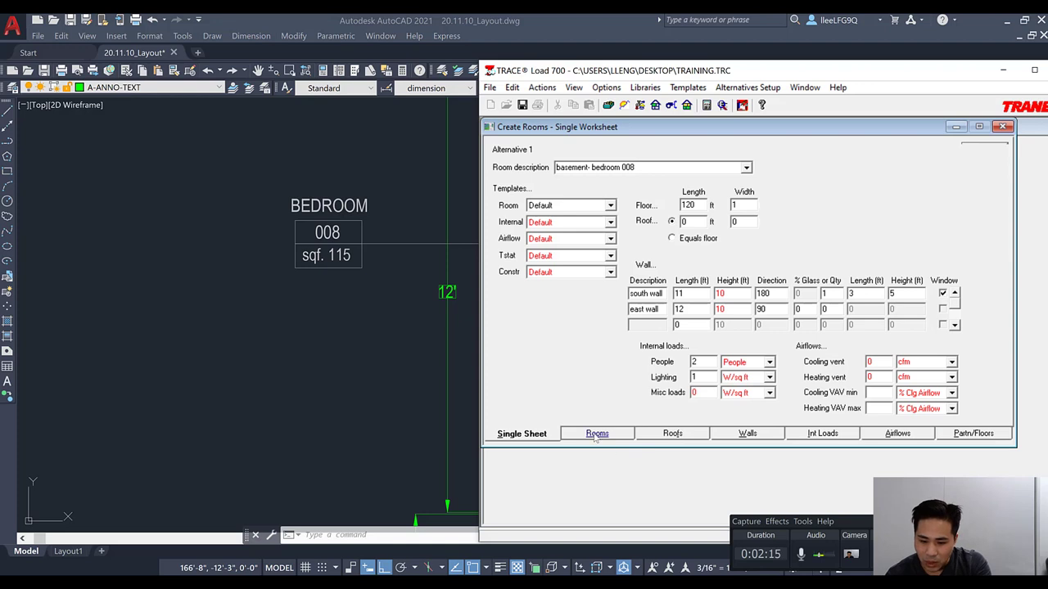
left_click(597, 435)
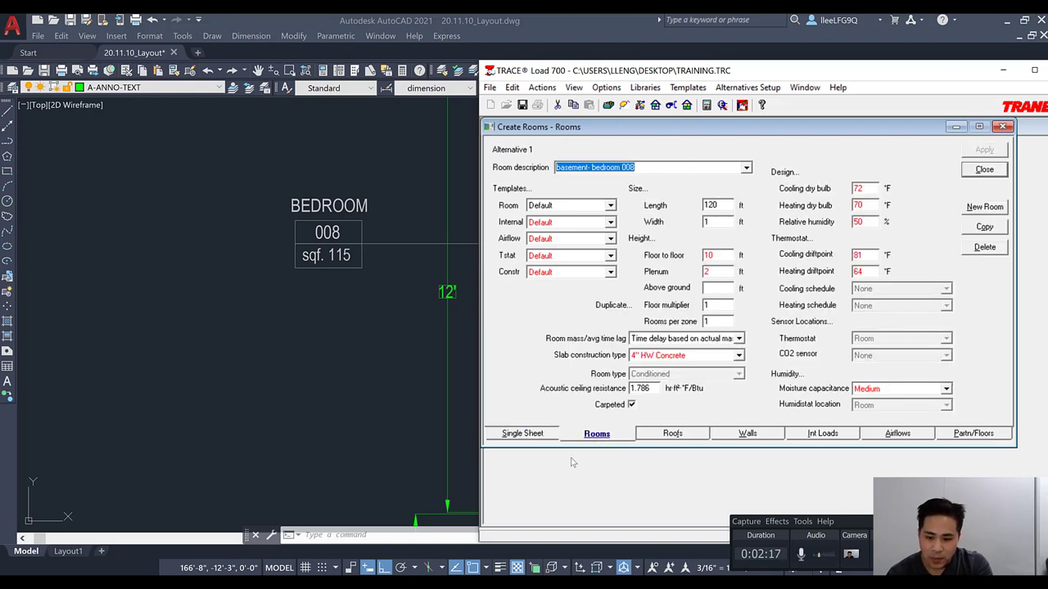
left_click(524, 433)
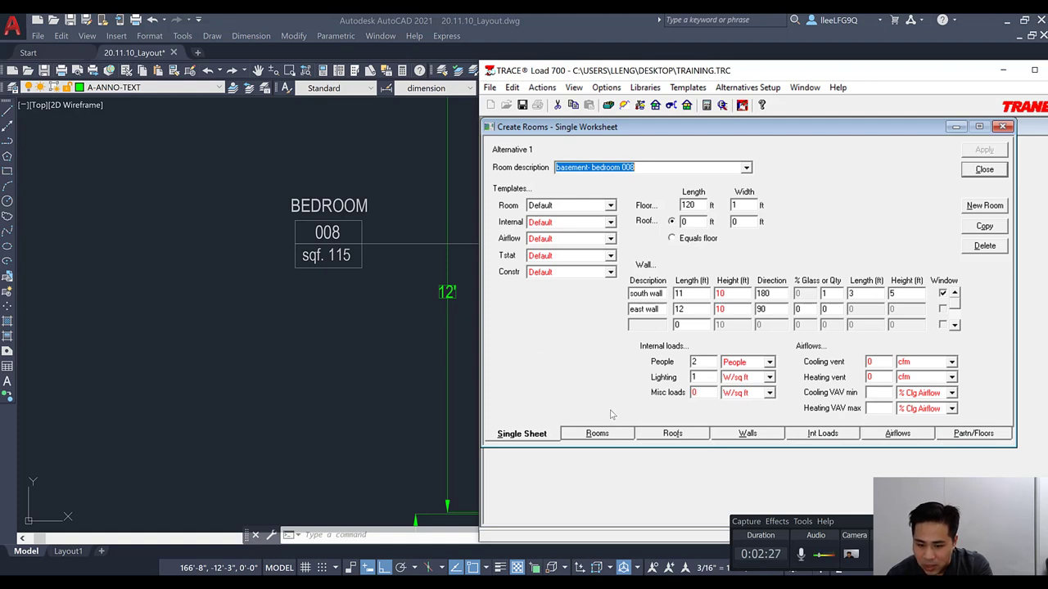
- Re-enter the 120 length after checking the plan, and review the width, floor-to-floor and plenum heights
left_click(596, 434)
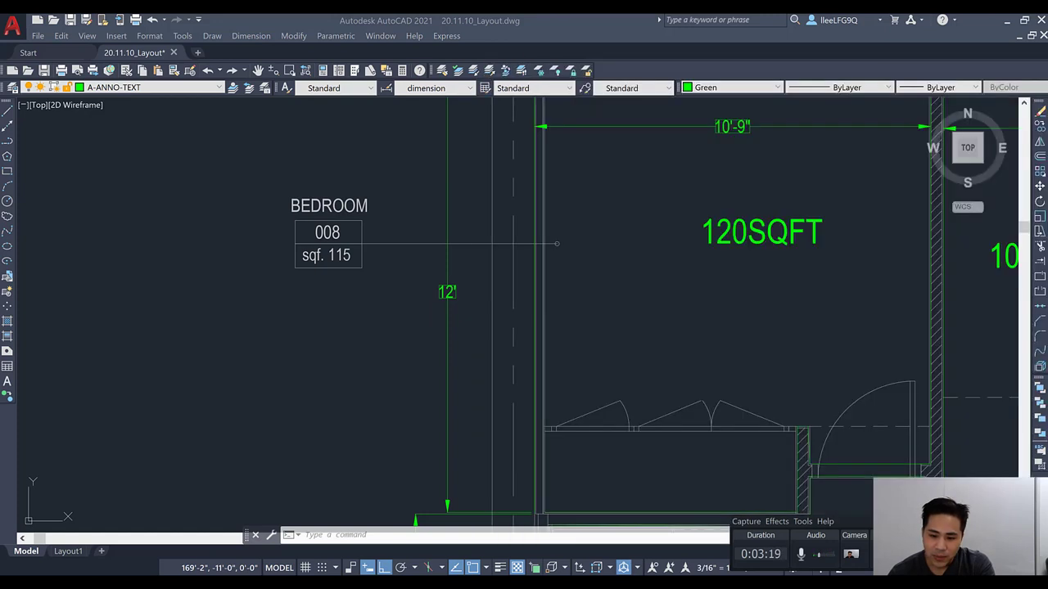
left_click(425, 307)
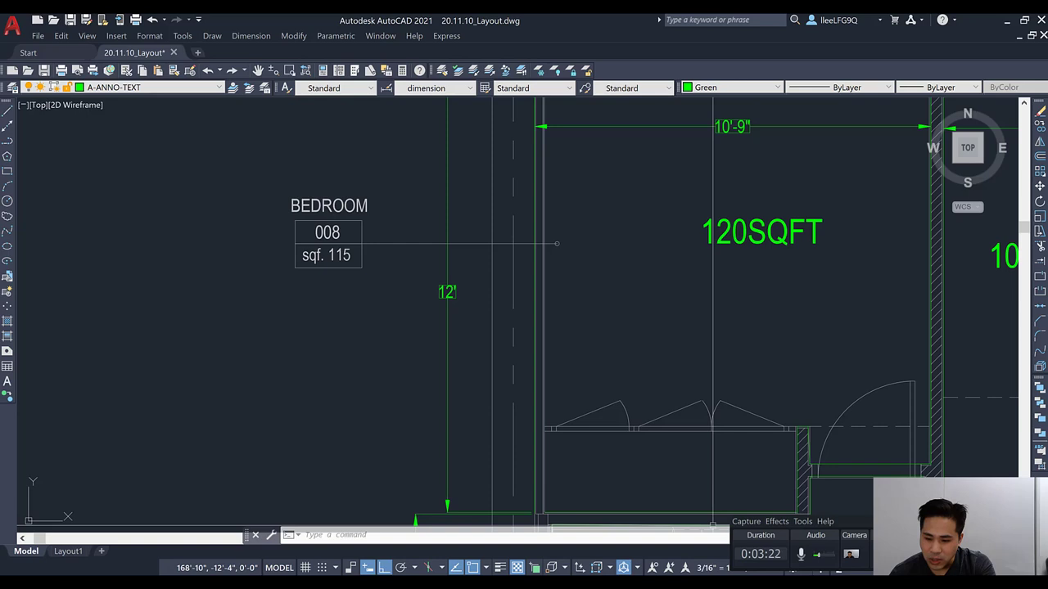
key("alt+Tab")
type("120")
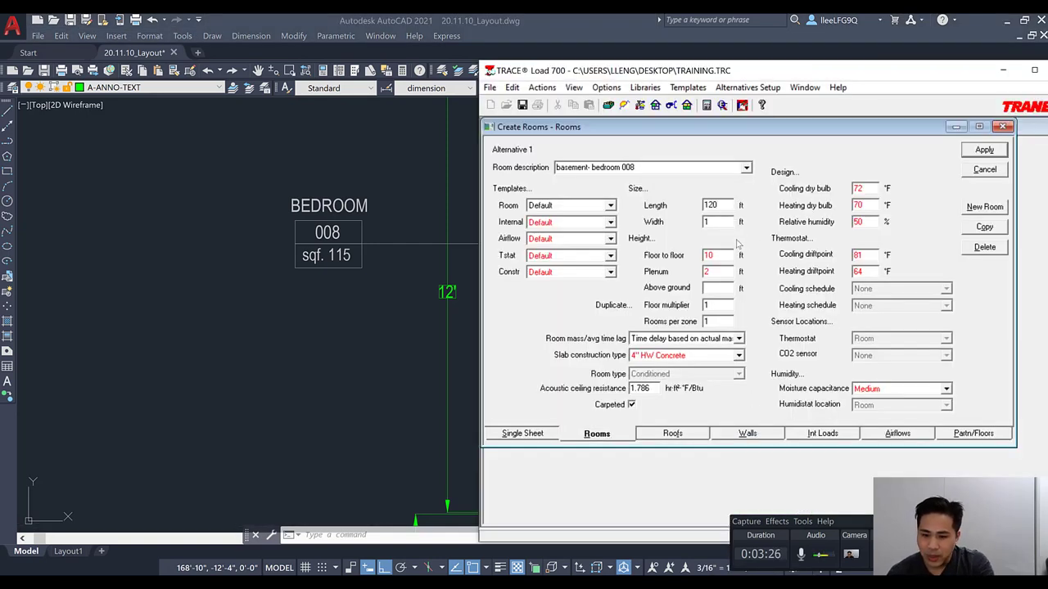
left_click(720, 221)
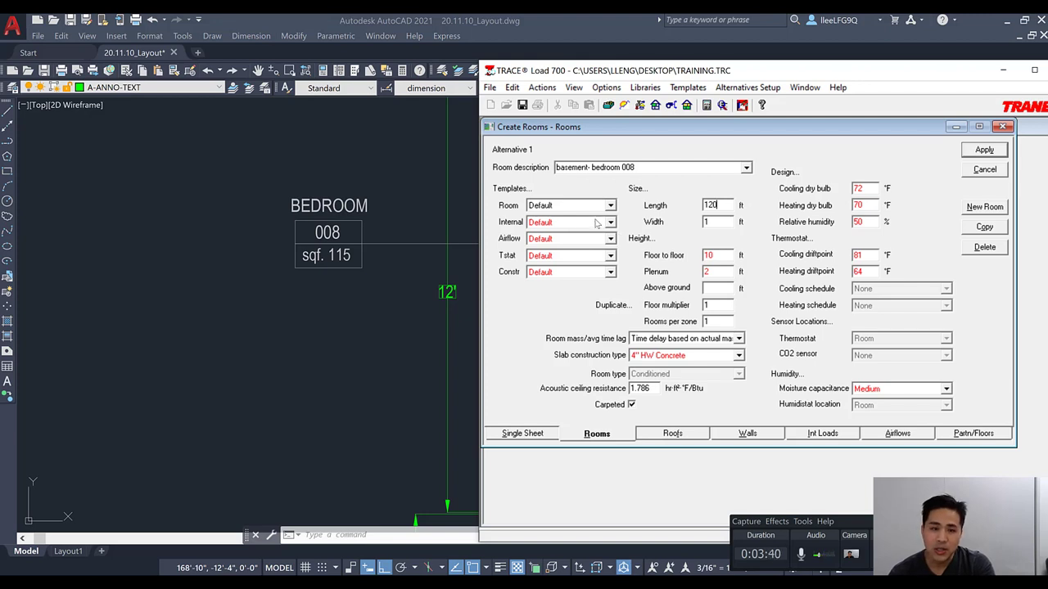
double_click(721, 255)
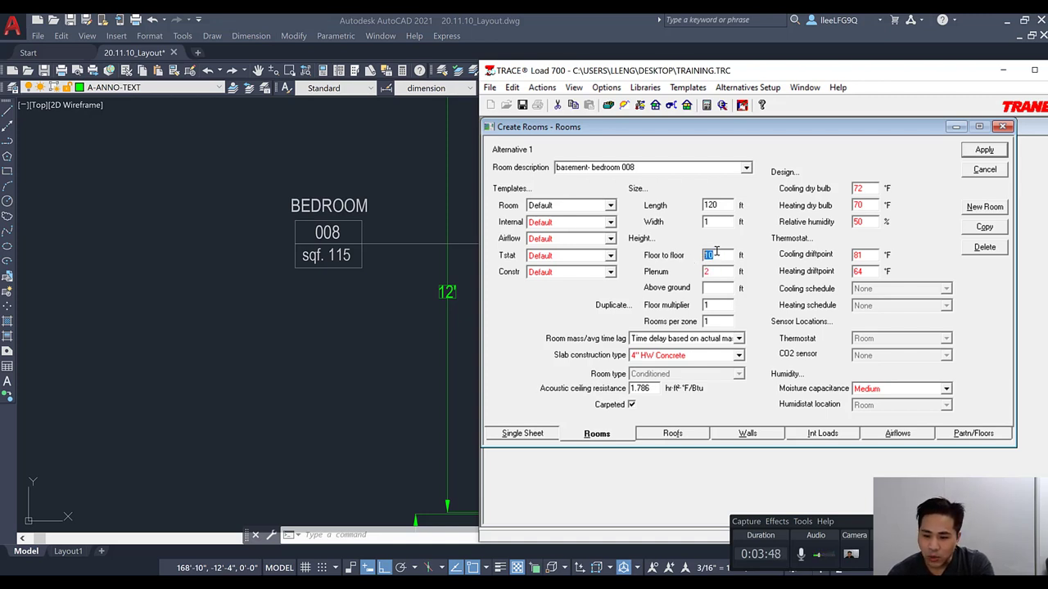
key("Tab")
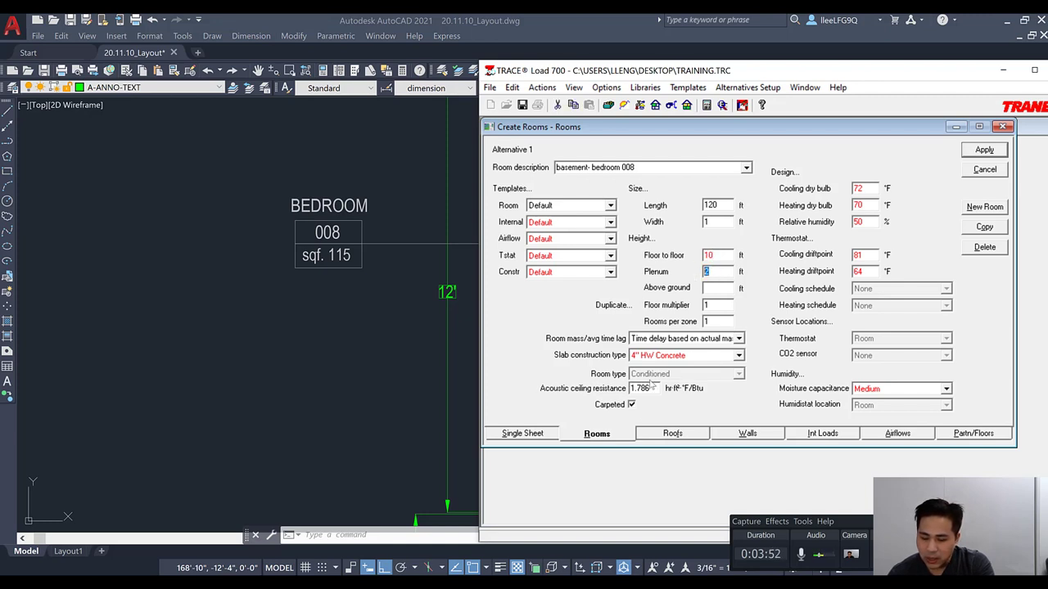
- Review the design conditions: 72°F cooling and 70°F heating dry bulb, 50% relative humidity
left_click_drag(870, 188, 846, 182)
double_click(864, 189)
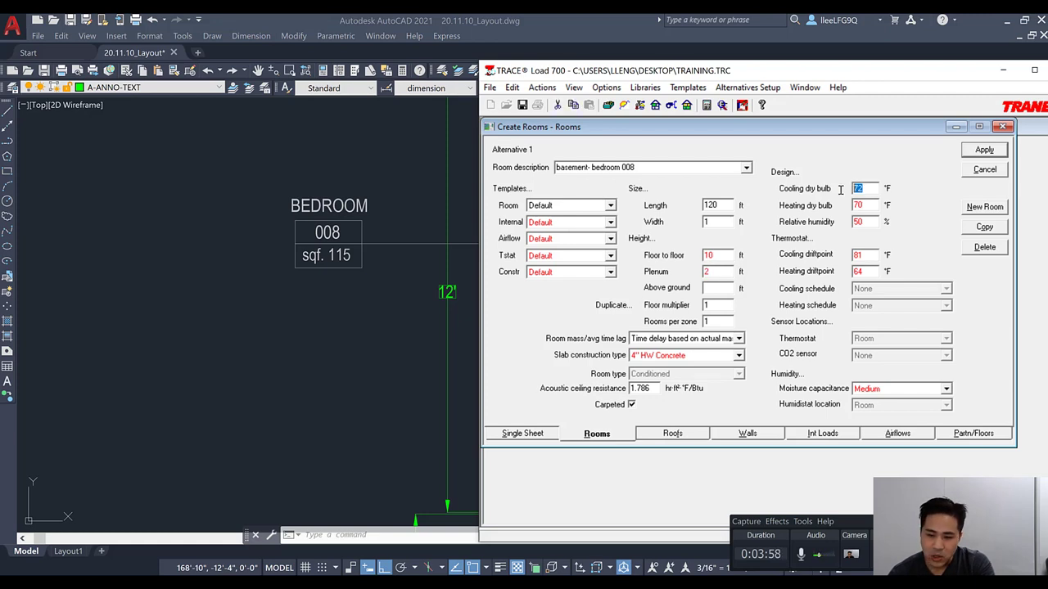
key("Tab")
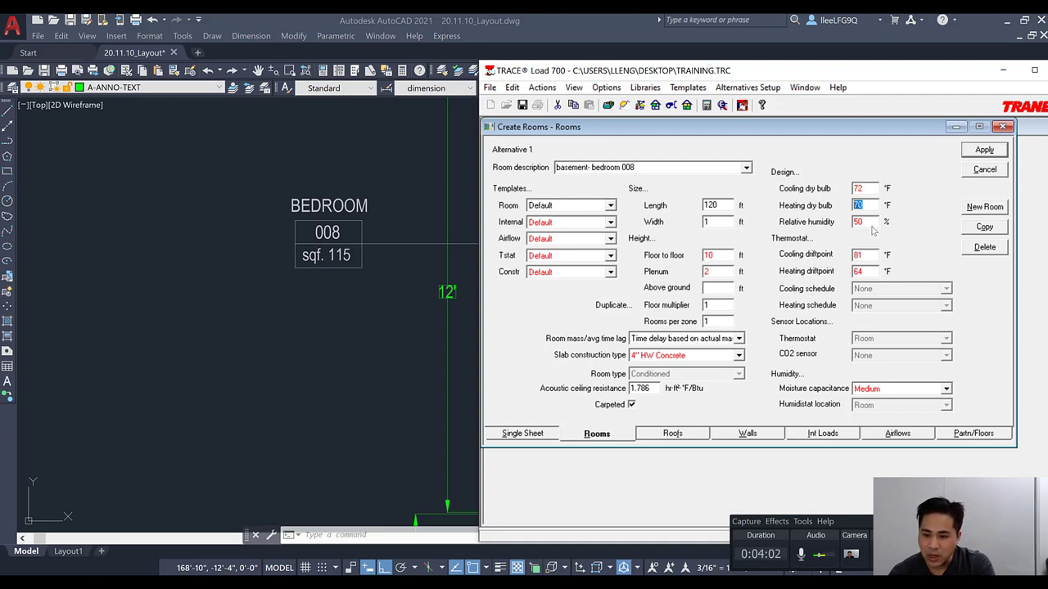
left_click(872, 221)
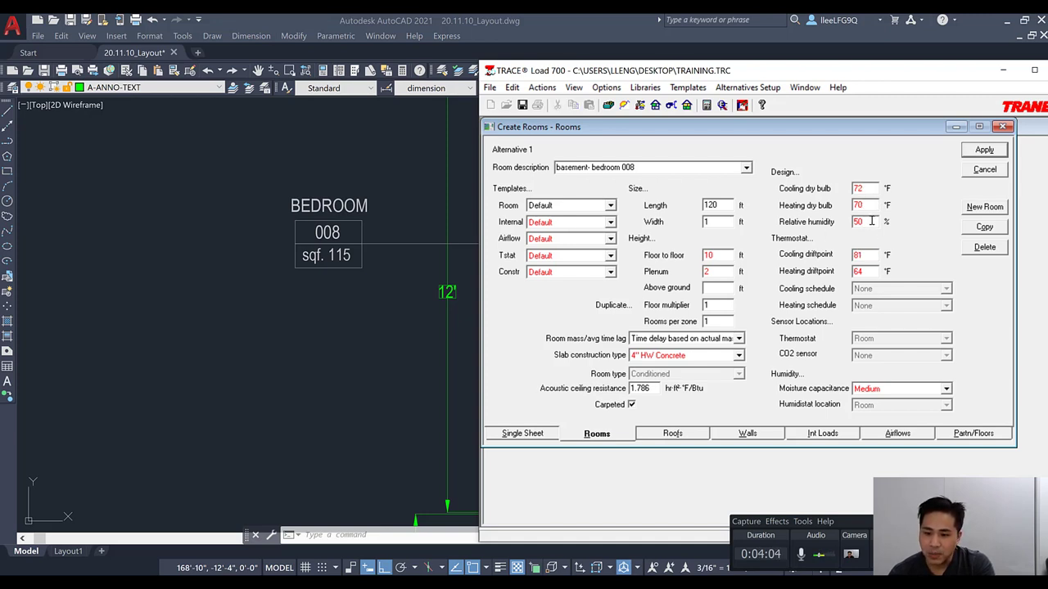
double_click(872, 221)
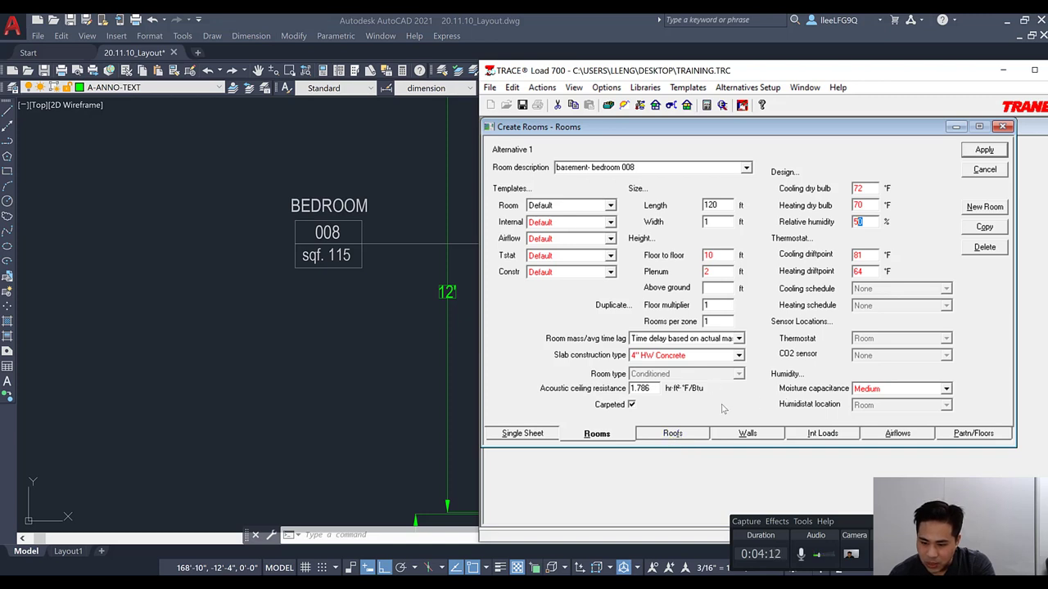
left_click(673, 436)
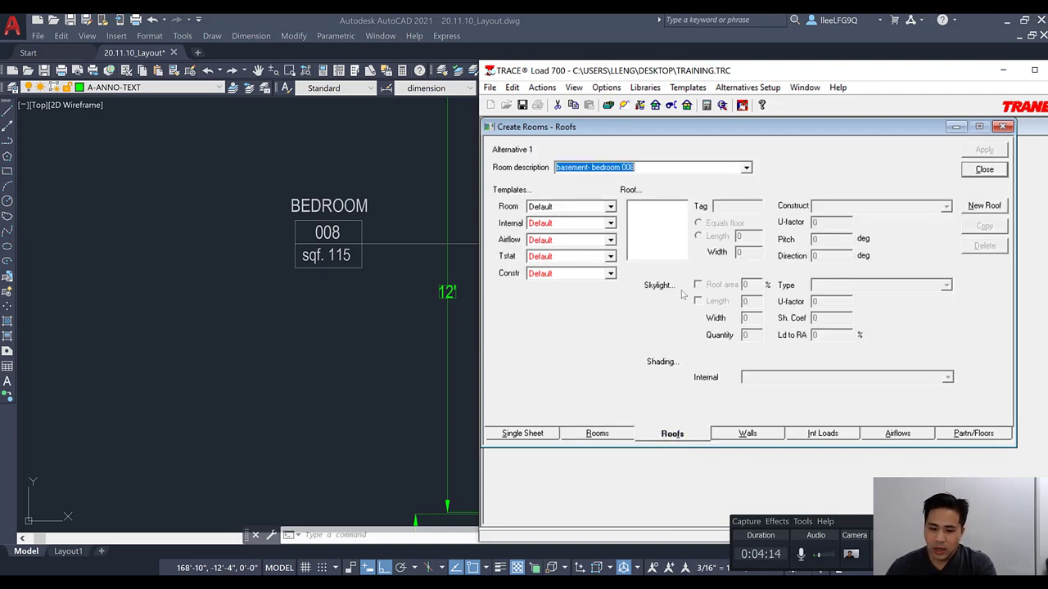
left_click(350, 292)
scroll(634, 269, "down", 4)
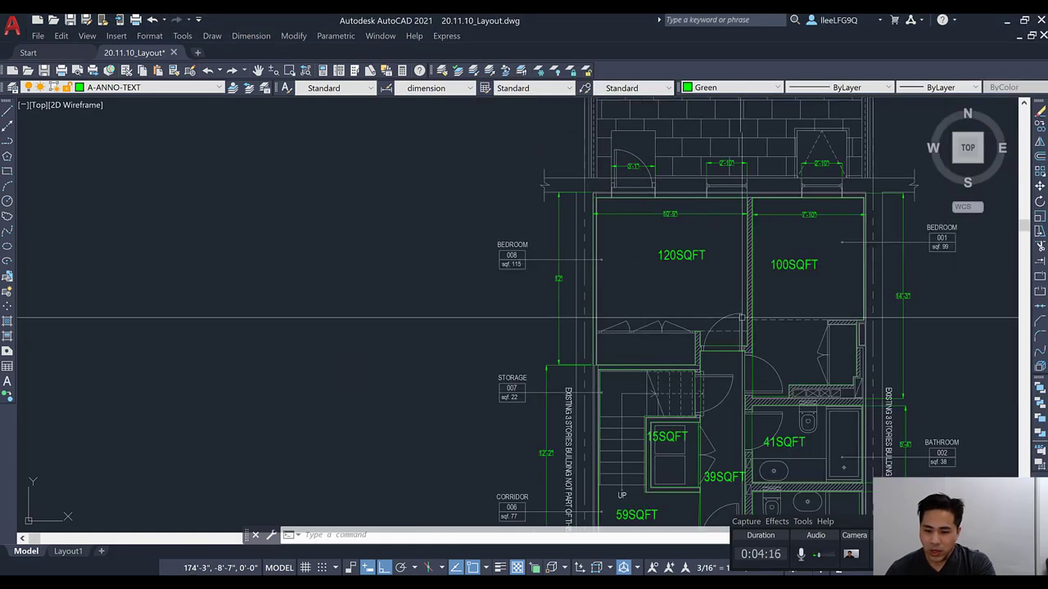
middle_click(741, 318)
middle_click(742, 317)
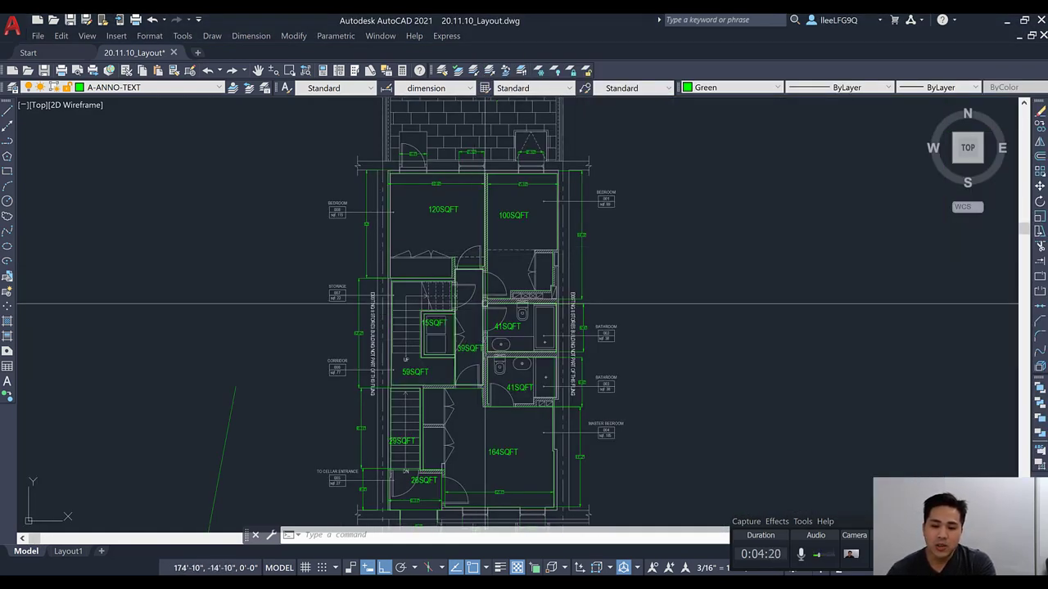
scroll(486, 393, "down", 6)
left_click_drag(479, 360, 479, 122)
scroll(486, 410, "up", 5)
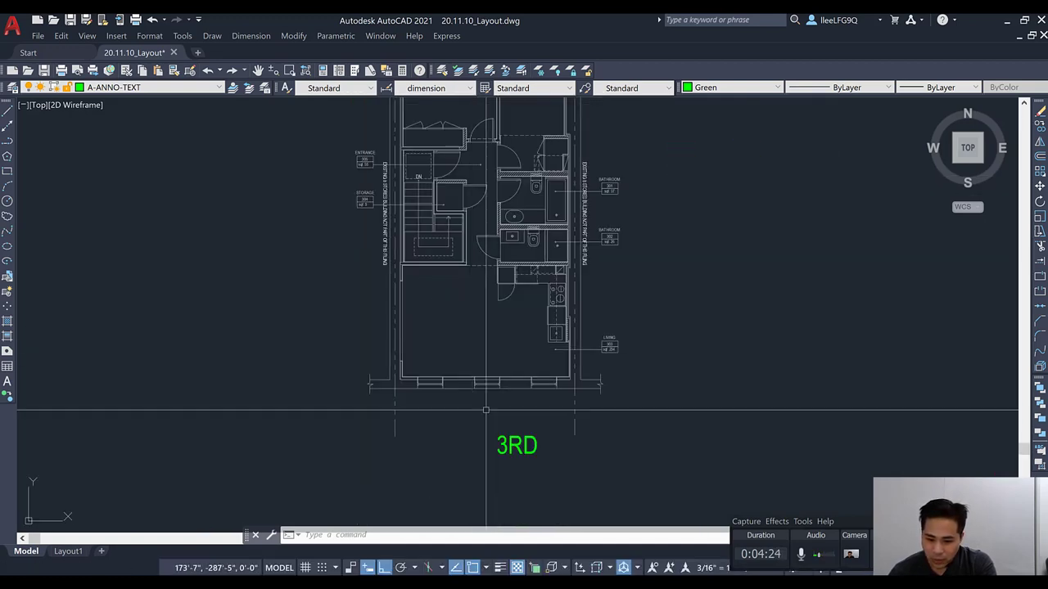
scroll(530, 452, "down", 3)
left_click_drag(531, 452, 517, 236)
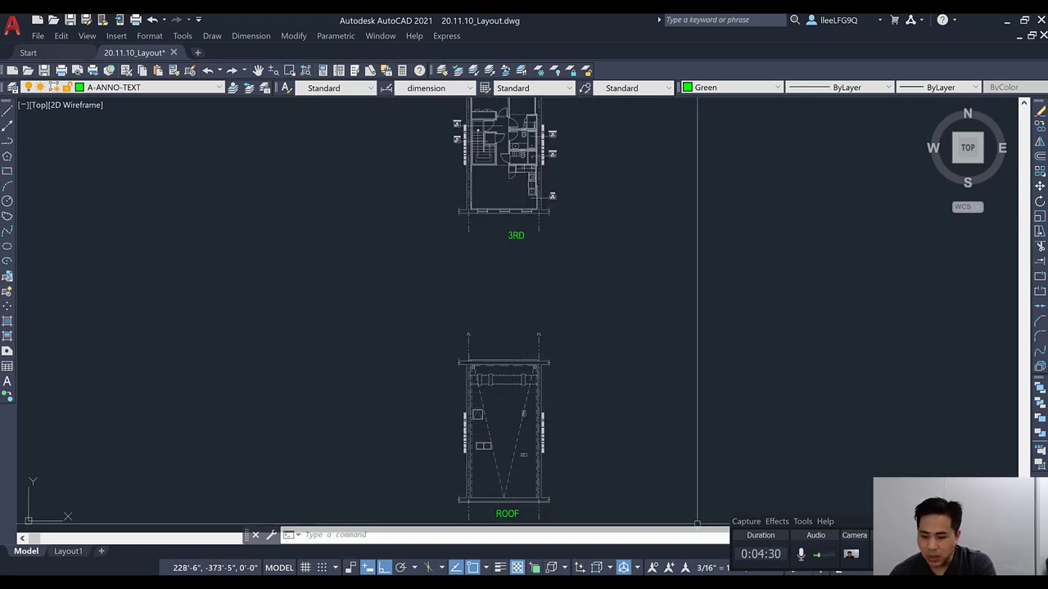
key("alt+Tab")
left_click(971, 206)
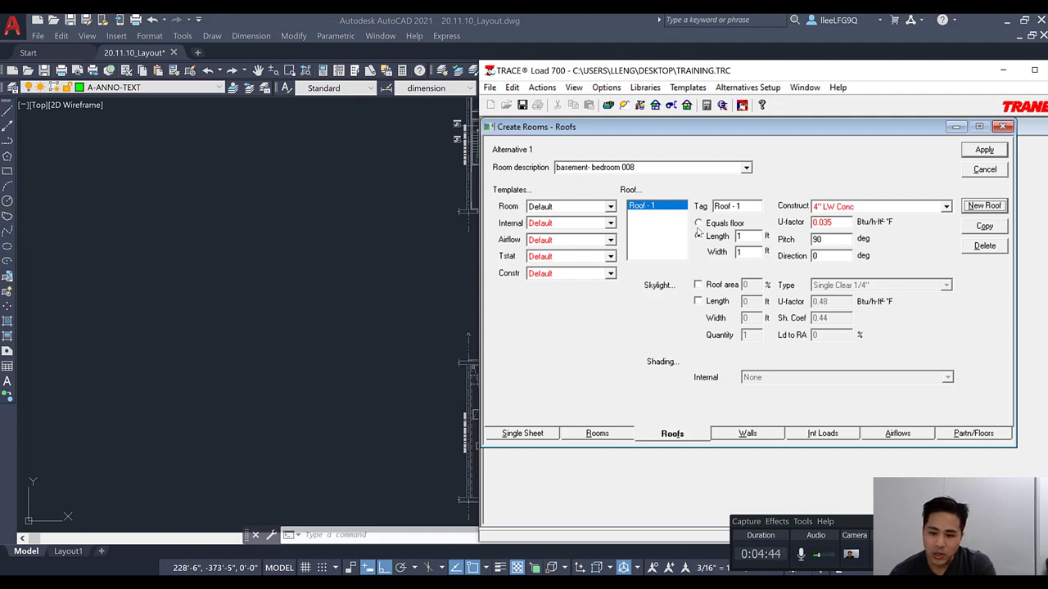
- Try the roof-equals-floor option, then switch to entering roof length and width separately
left_click(698, 224)
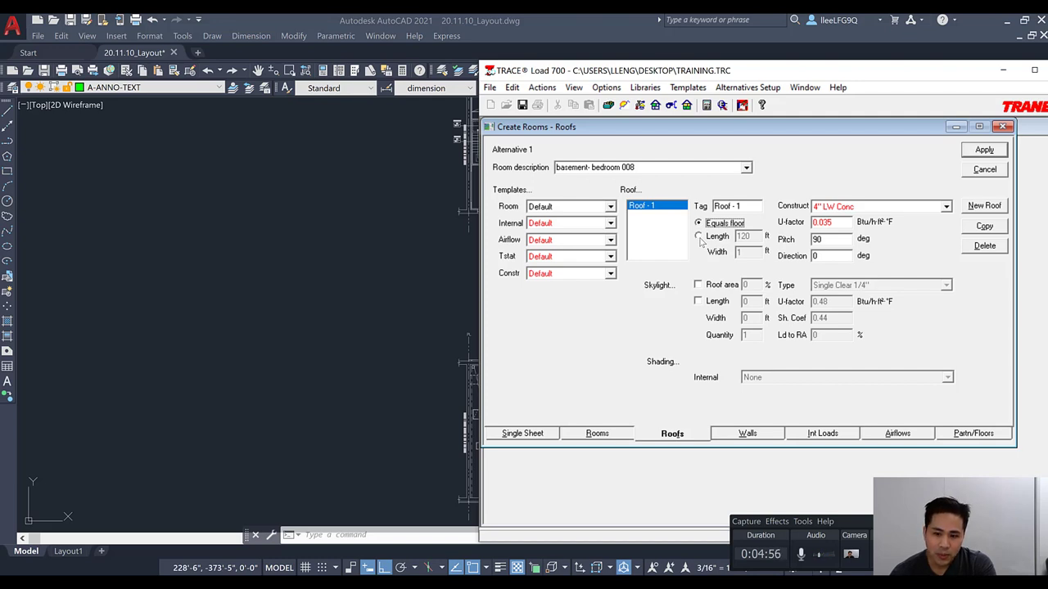
left_click(698, 236)
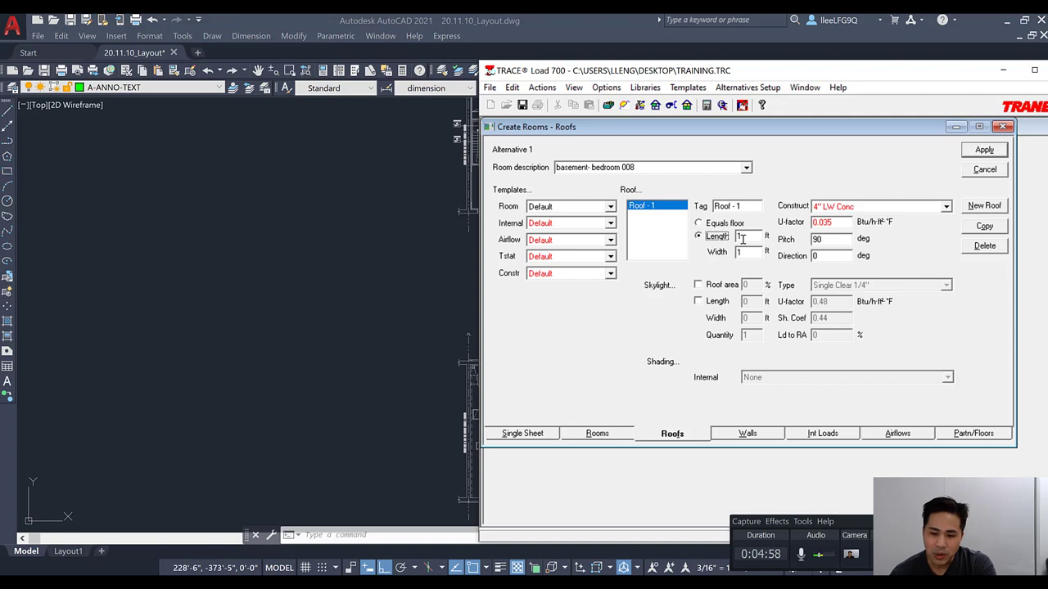
key("Tab")
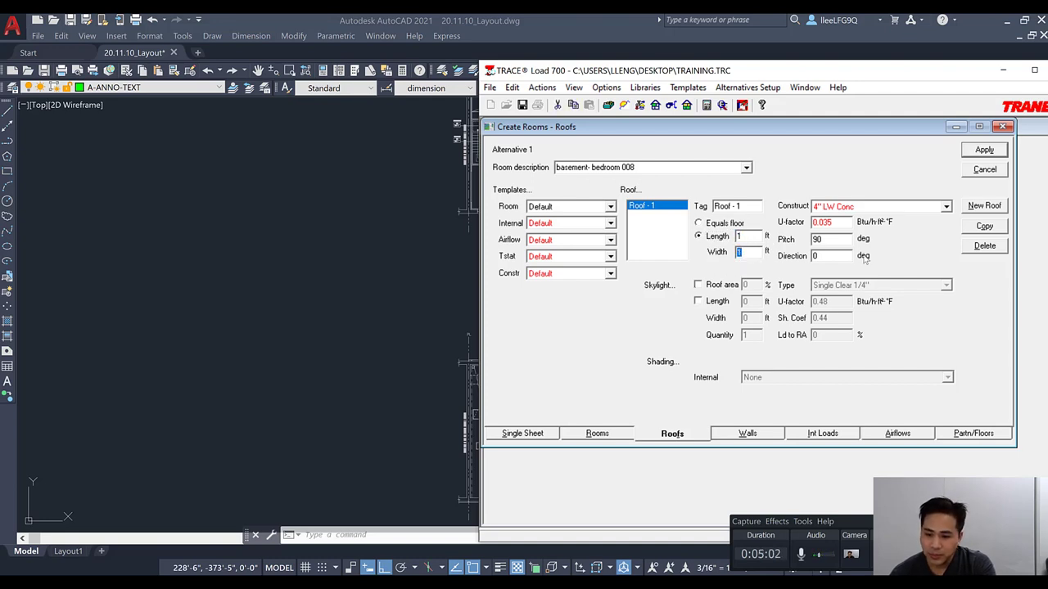
- Delete Roof - 1 from basement- bedroom 008 and confirm the removal
left_click(984, 251)
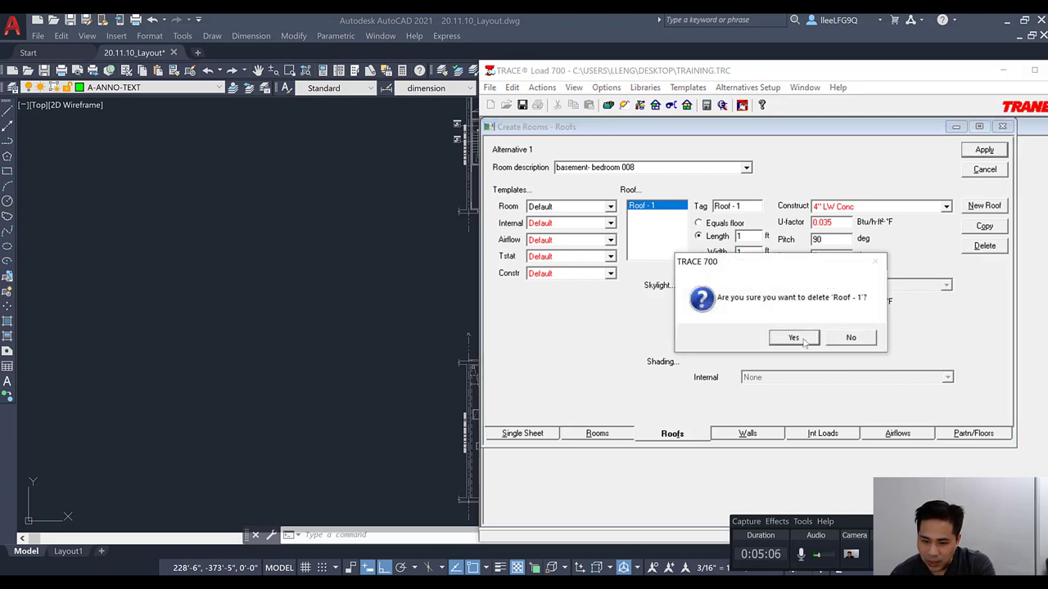
left_click(804, 335)
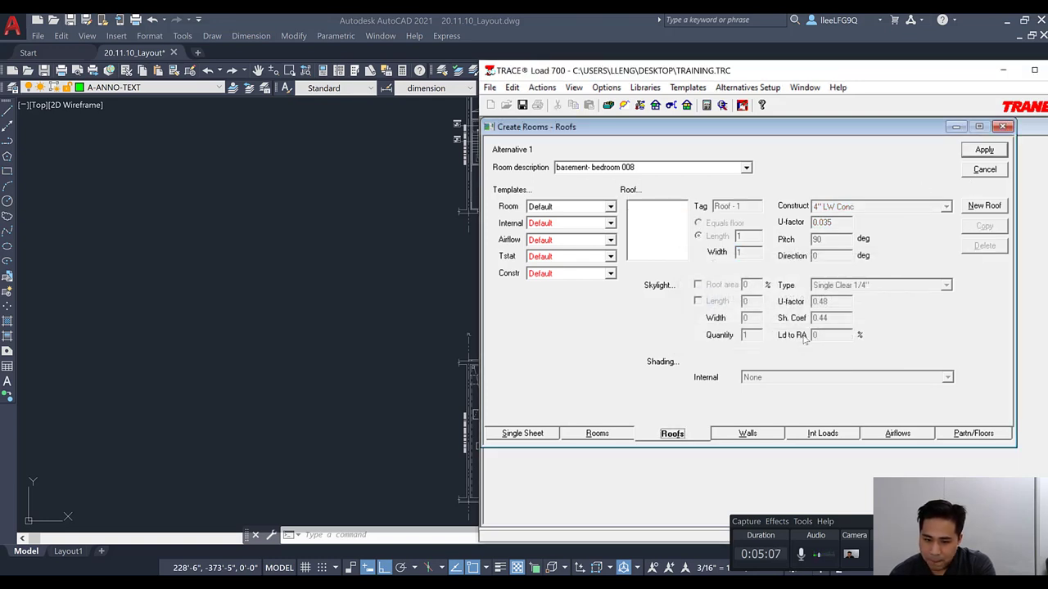
left_click(747, 434)
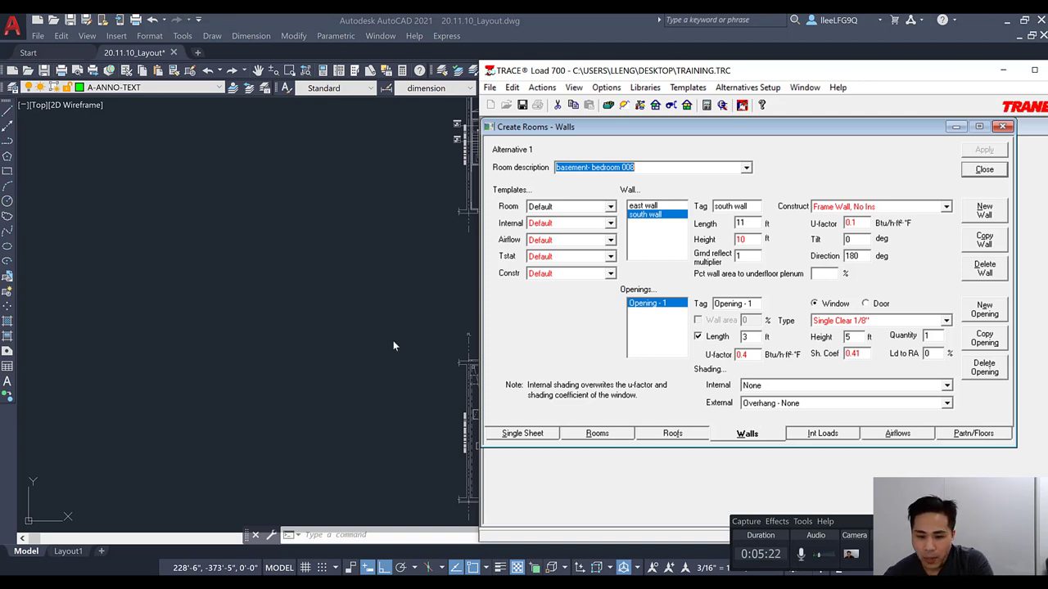
- Zoom and pan AutoCAD to BEDROOM 008 (120SQFT) beside BEDROOM 001 (100SQFT)
left_click(364, 342)
scroll(556, 286, "down", 3)
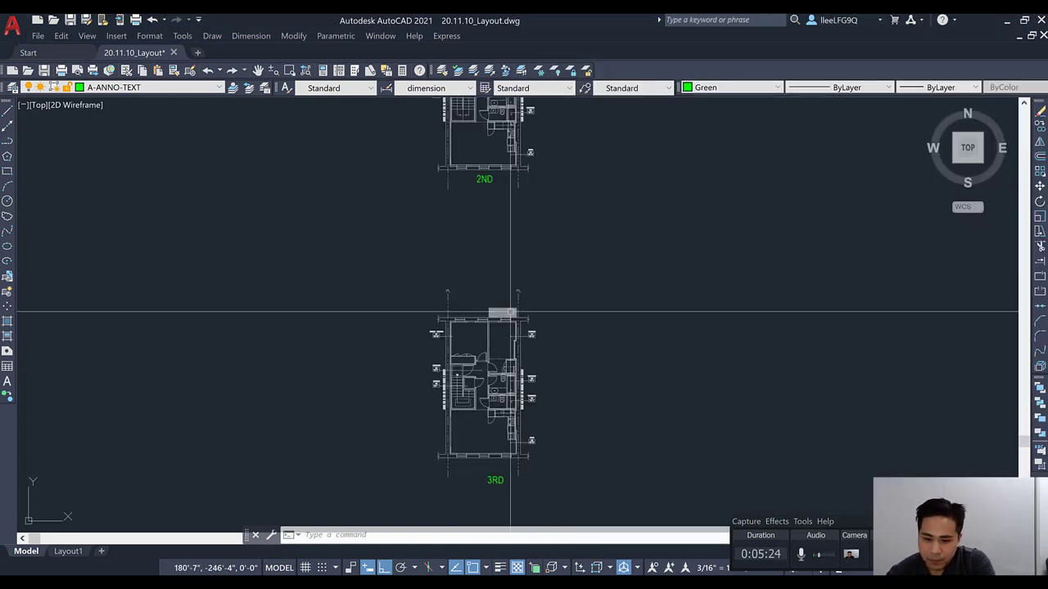
scroll(491, 280, "up", 5)
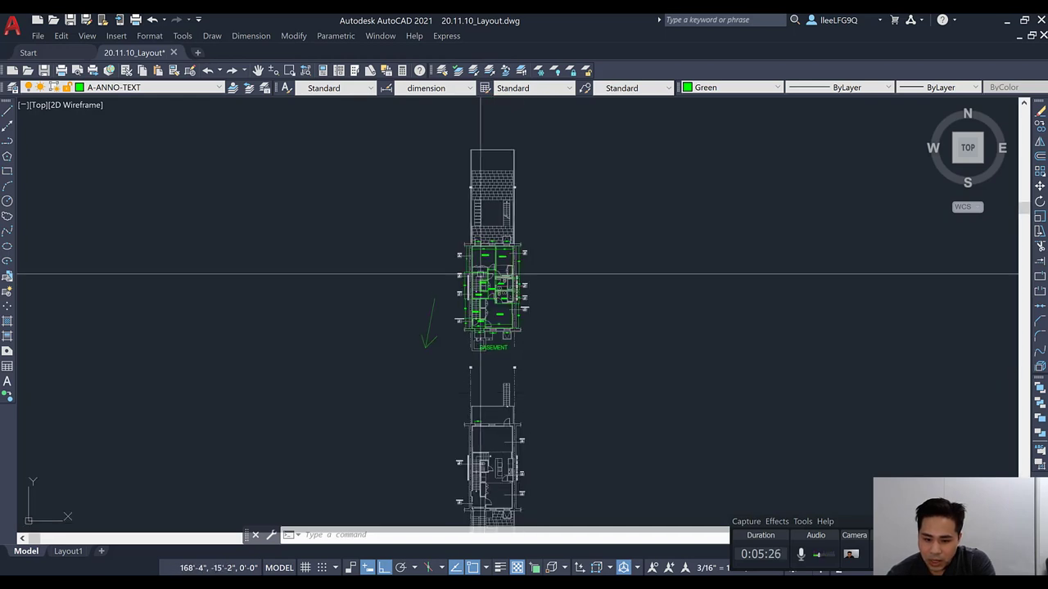
scroll(526, 255, "up", 3)
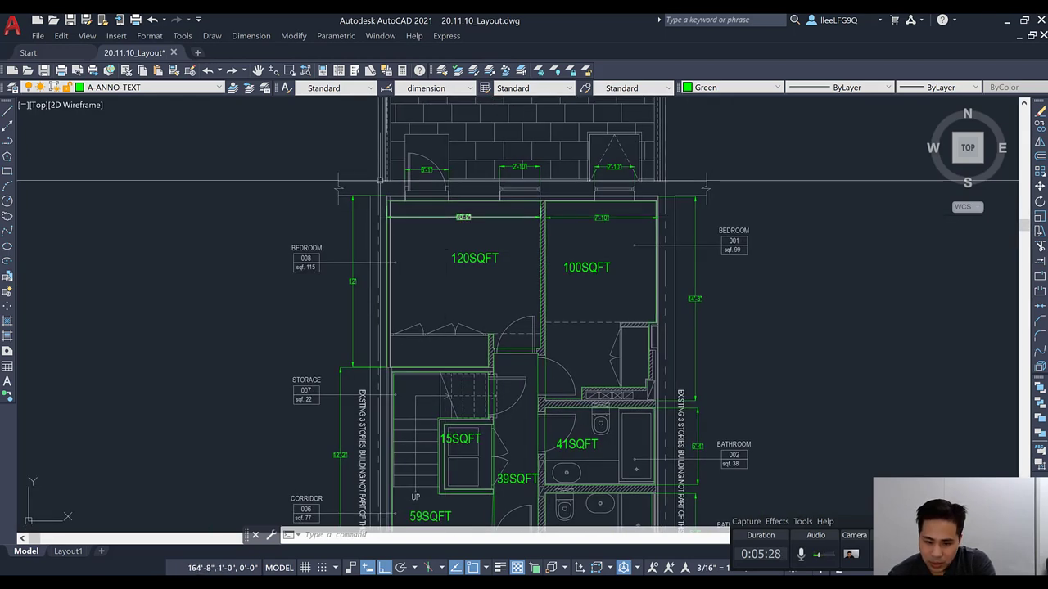
left_click_drag(536, 188, 525, 305)
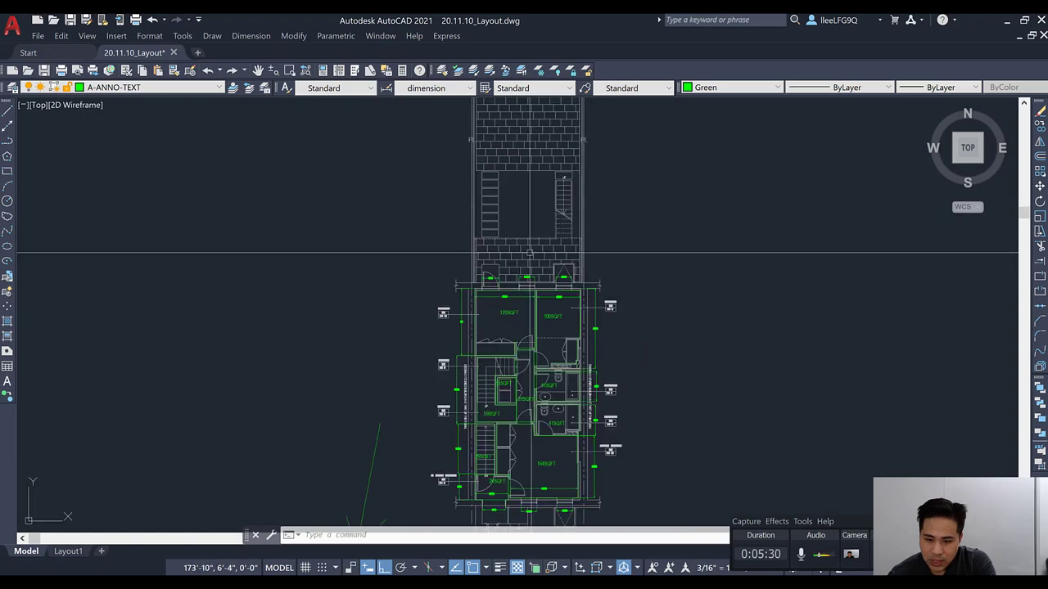
scroll(525, 304, "up", 6)
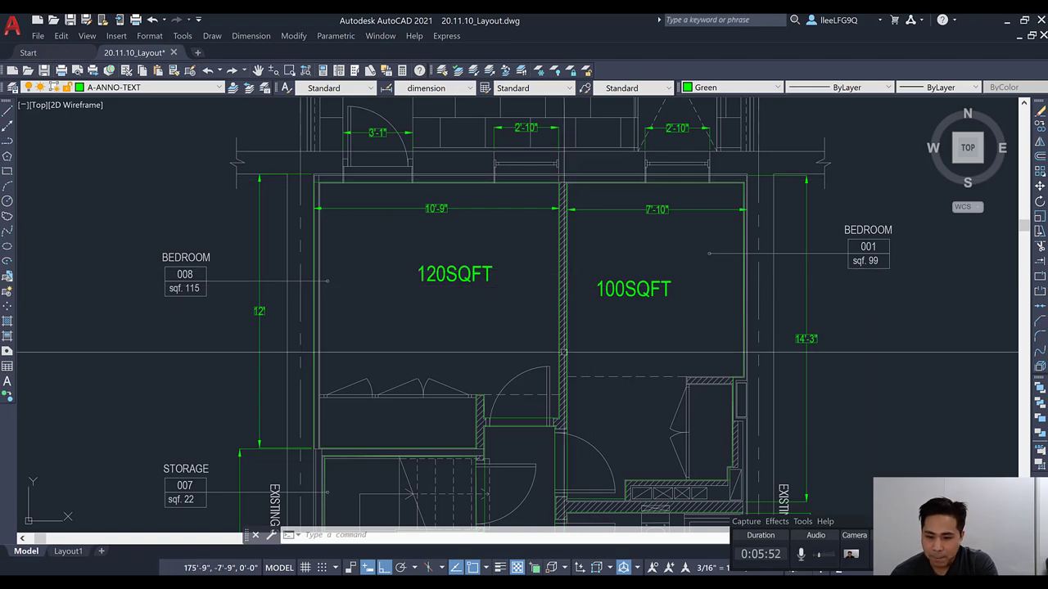
left_click_drag(555, 345, 561, 366)
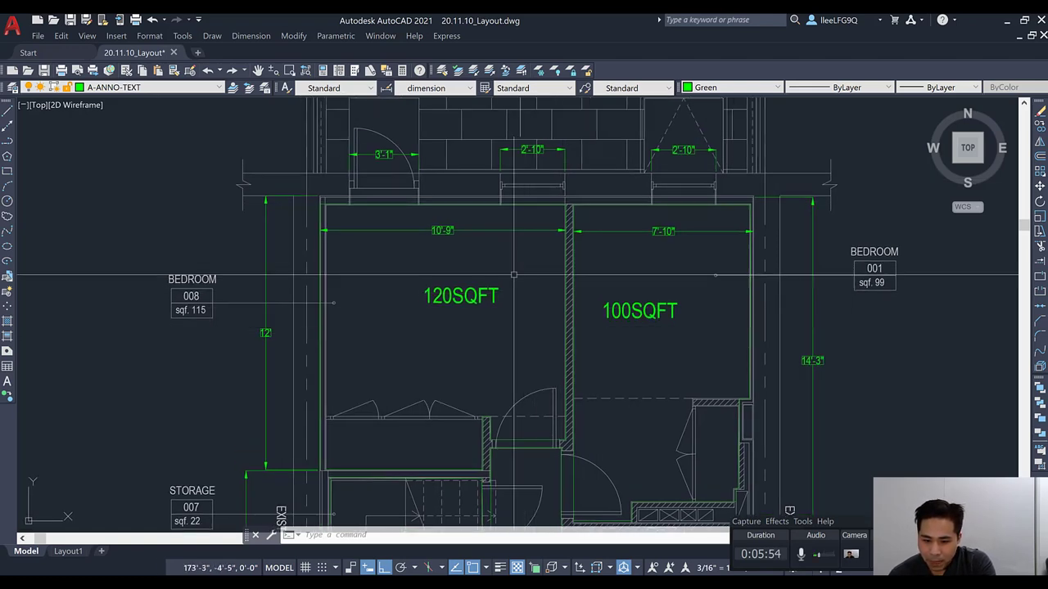
mouse_move(327, 241)
left_mouse_down()
mouse_move(339, 194)
mouse_move(323, 148)
left_mouse_up()
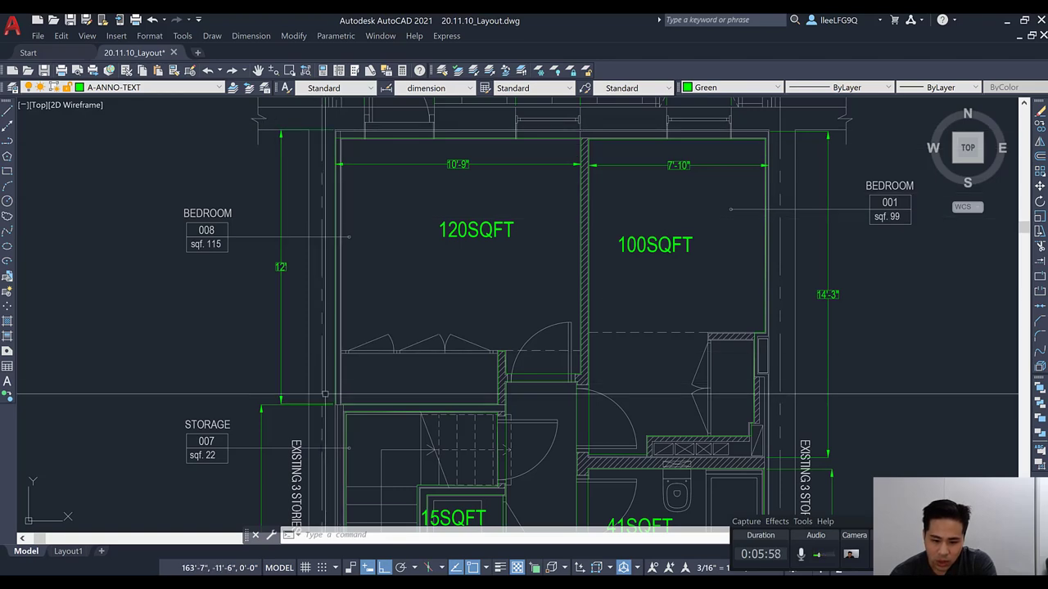
- Pan down to the storage, stair, corridor and bathroom 003 areas below the bedrooms
scroll(325, 401, "down", 2)
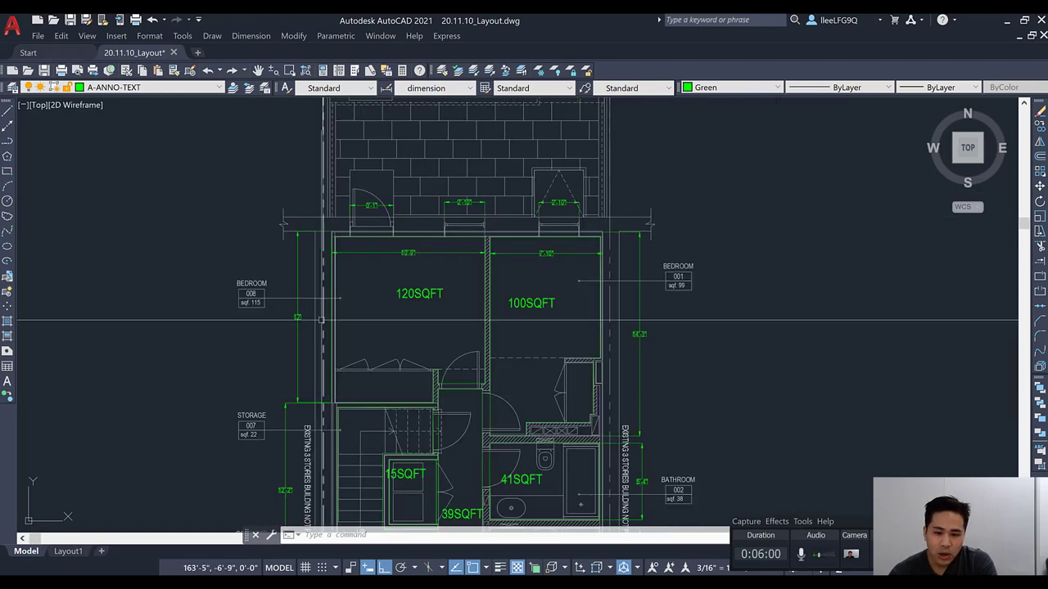
left_click_drag(325, 401, 325, 353)
left_click_drag(324, 454, 323, 366)
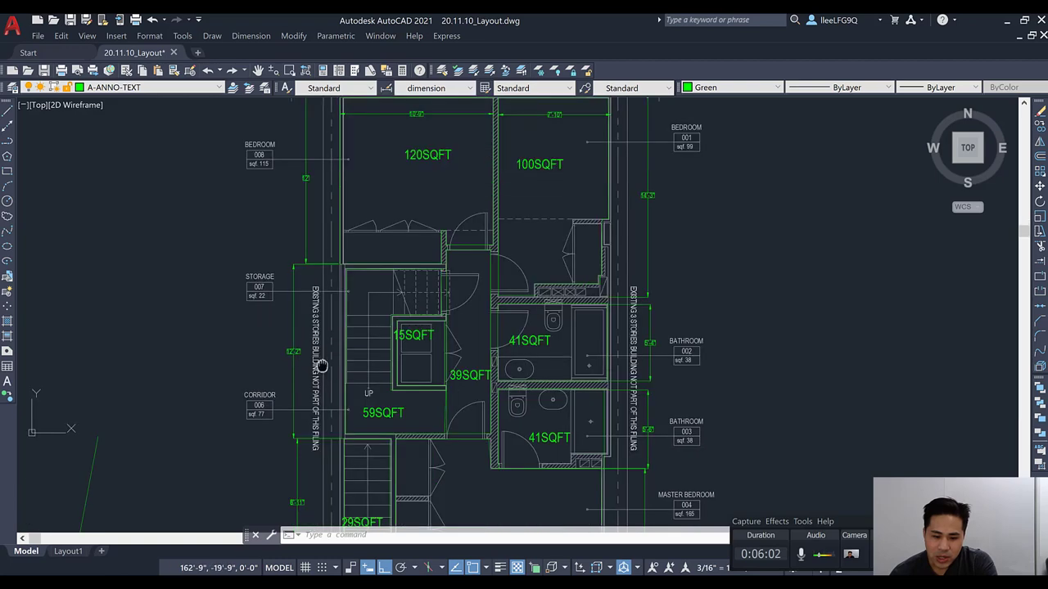
scroll(324, 364, "down", 2)
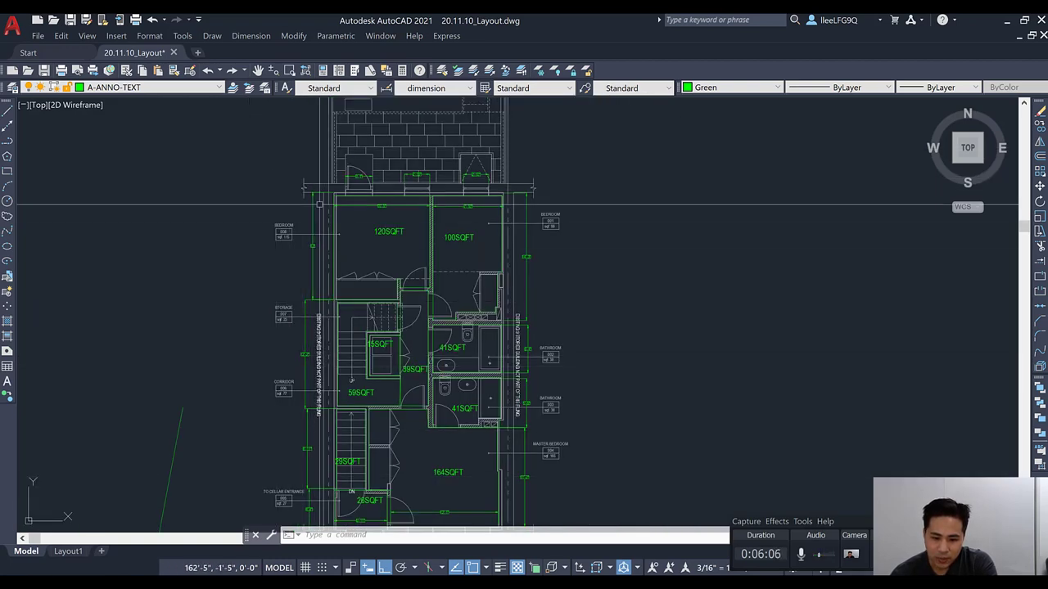
scroll(320, 204, "up", 4)
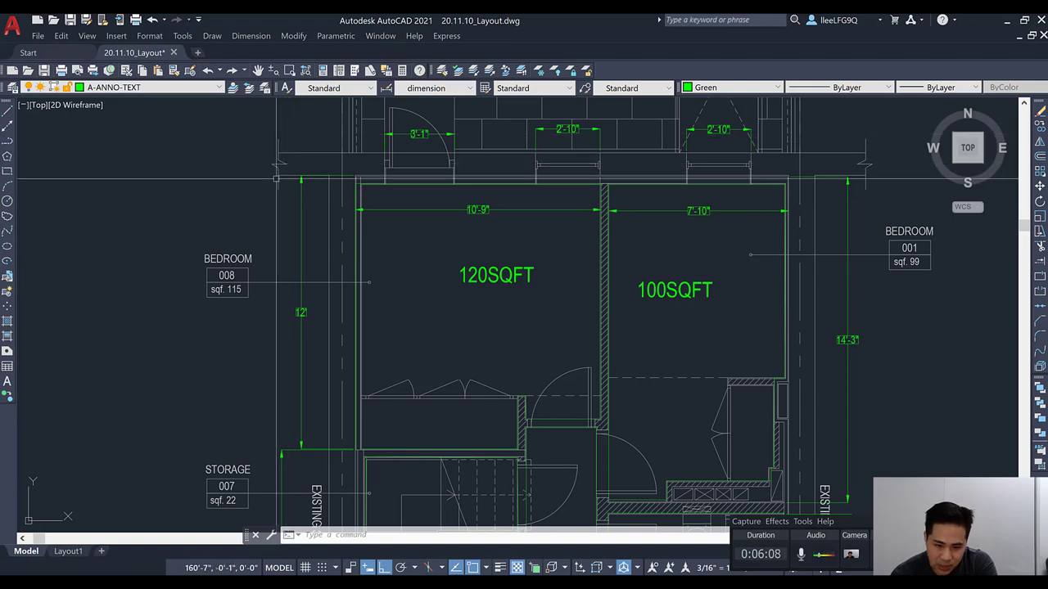
left_click_drag(328, 328, 314, 99)
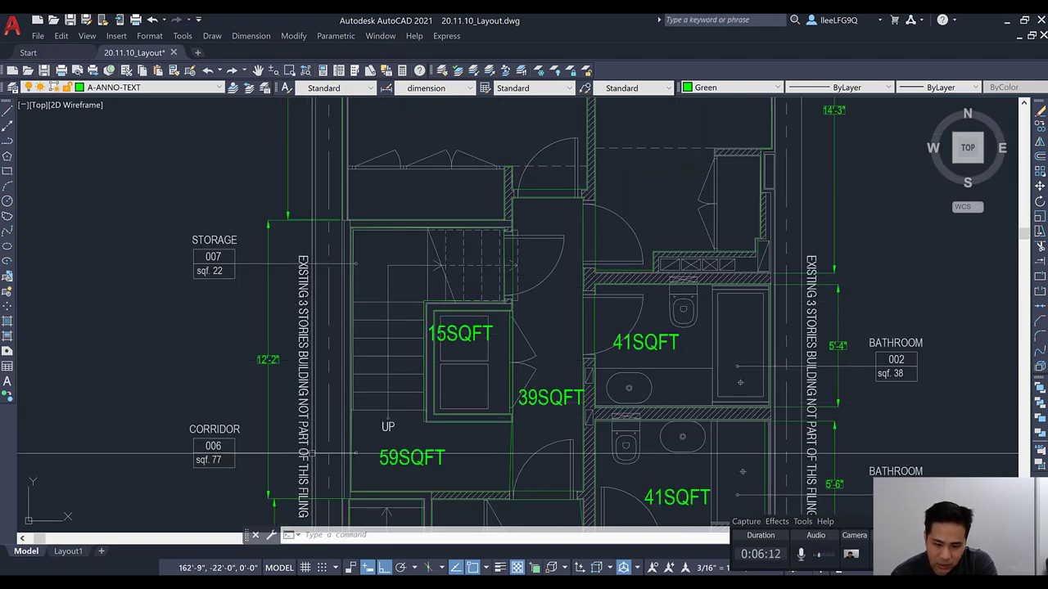
left_click_drag(313, 454, 313, 339)
scroll(313, 339, "down", 6)
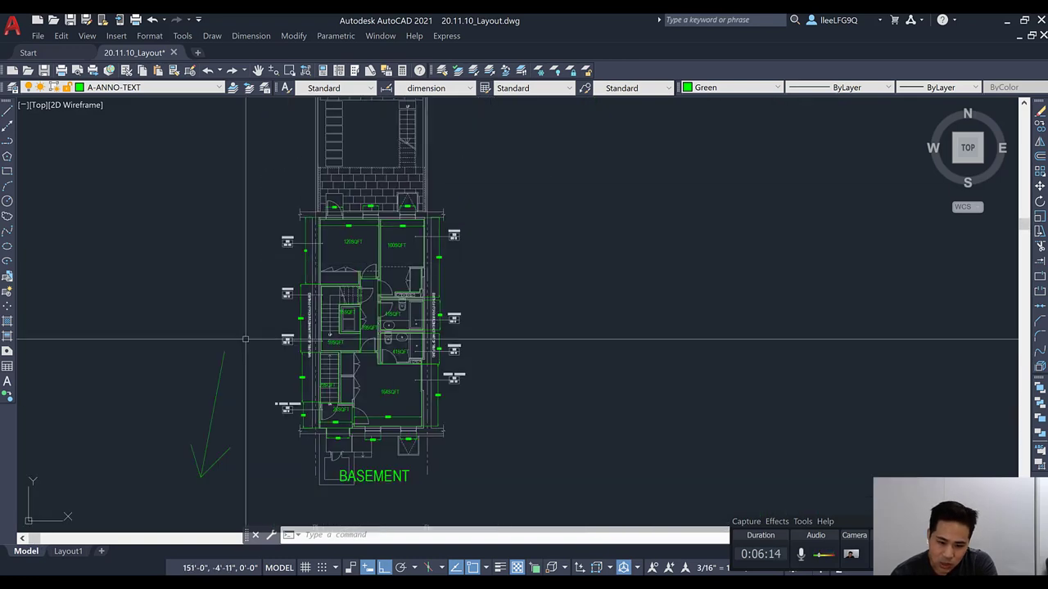
scroll(426, 320, "up", 3)
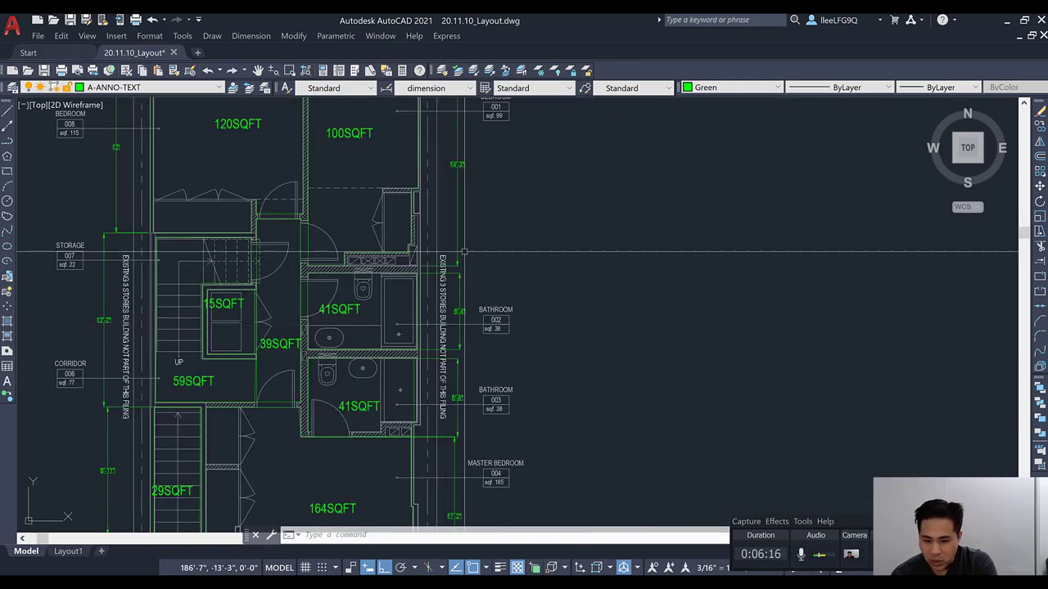
scroll(444, 353, "up", 3)
scroll(443, 354, "down", 3)
- Pan AutoCAD's basement plan to bedroom 008 and check its 12' wall dimension
mouse_move(196, 186)
left_mouse_down()
mouse_move(301, 261)
mouse_move(319, 313)
mouse_move(438, 290)
left_mouse_up()
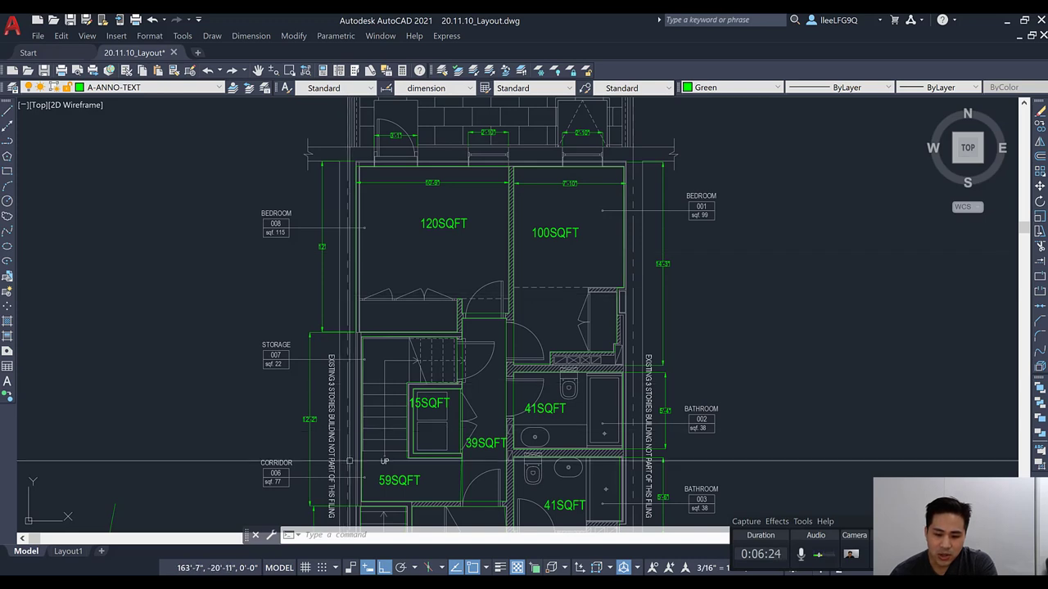
mouse_move(347, 463)
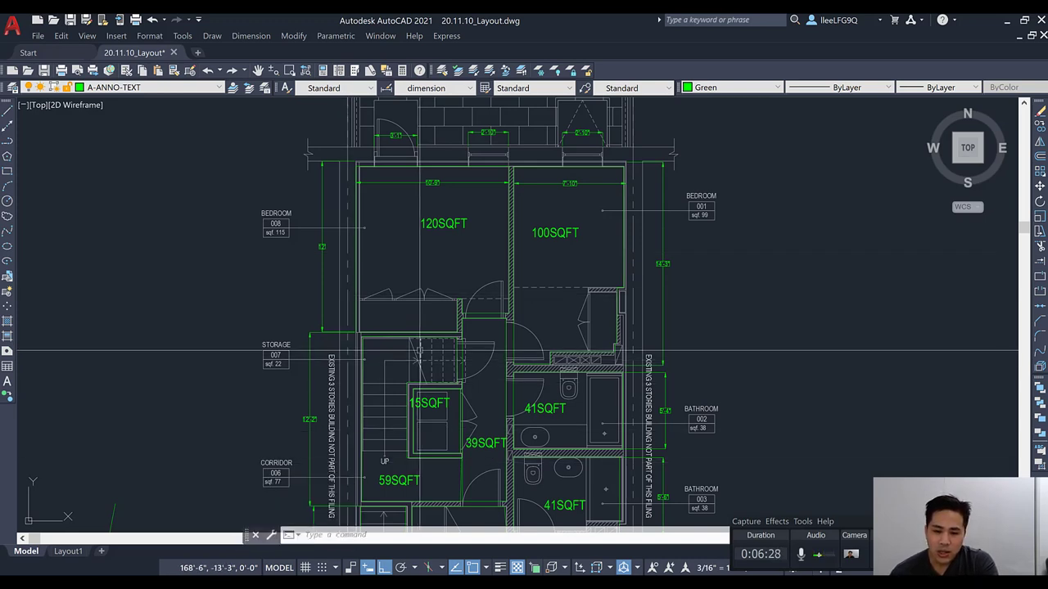
mouse_move(419, 351)
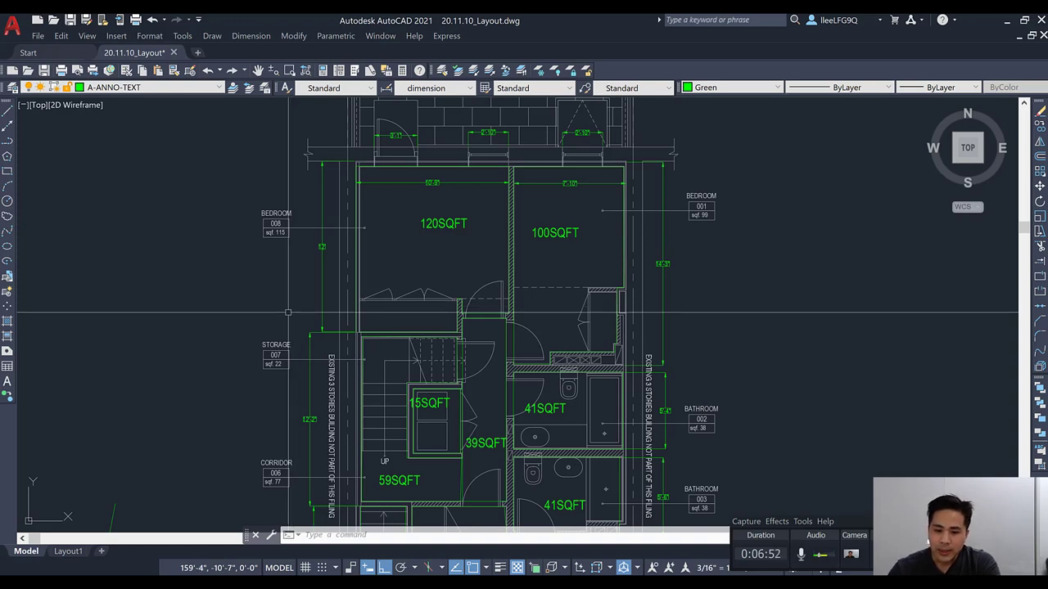
left_click_drag(306, 230, 309, 273)
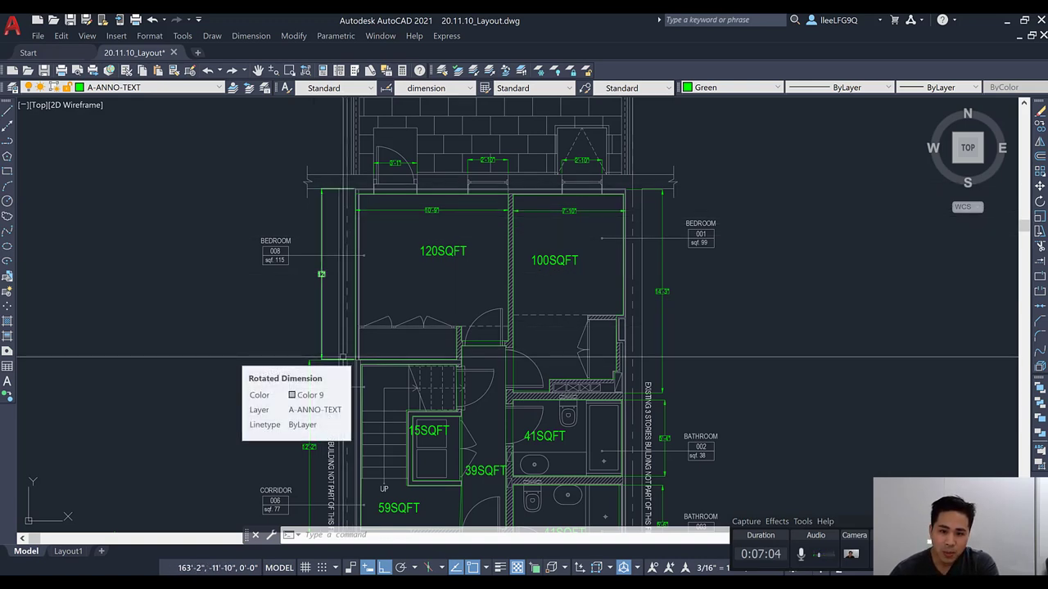
left_click_drag(373, 321, 335, 316)
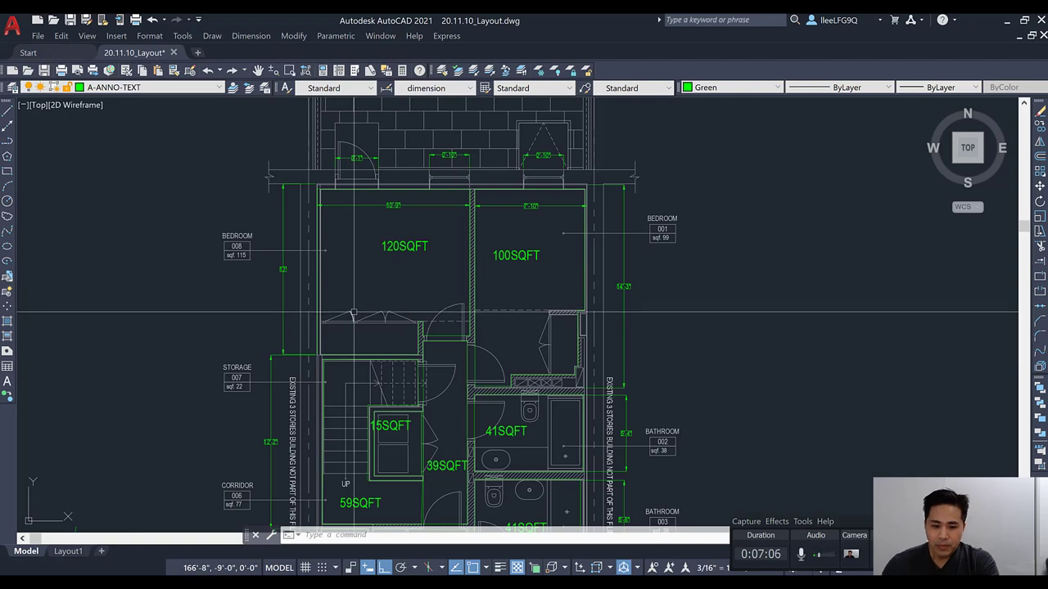
key("alt+Tab")
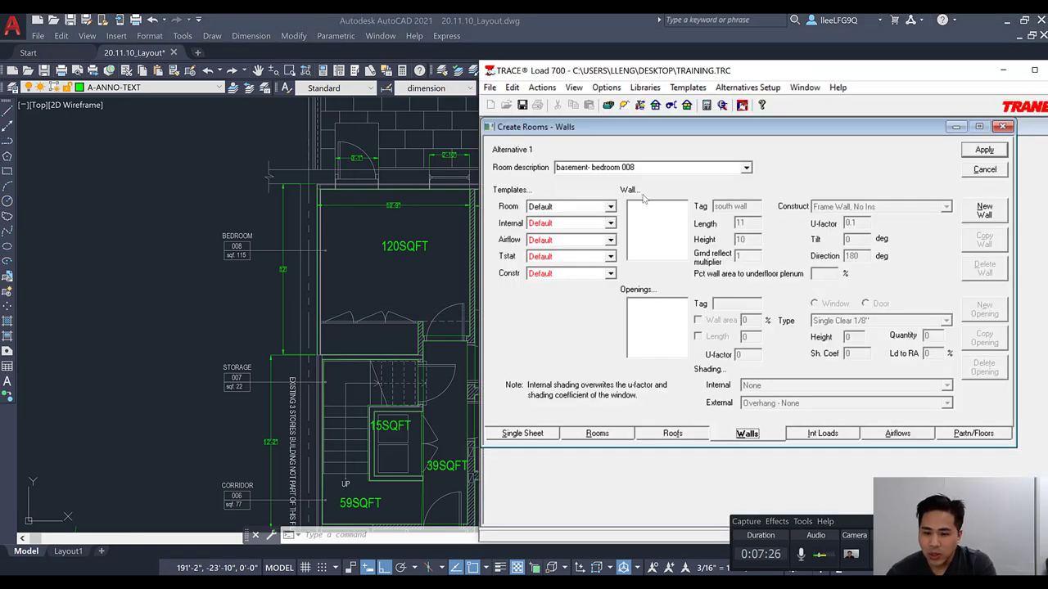
- Add a new bedroom 008 wall tagged 'south wall' with an 11 ft length
left_click(983, 211)
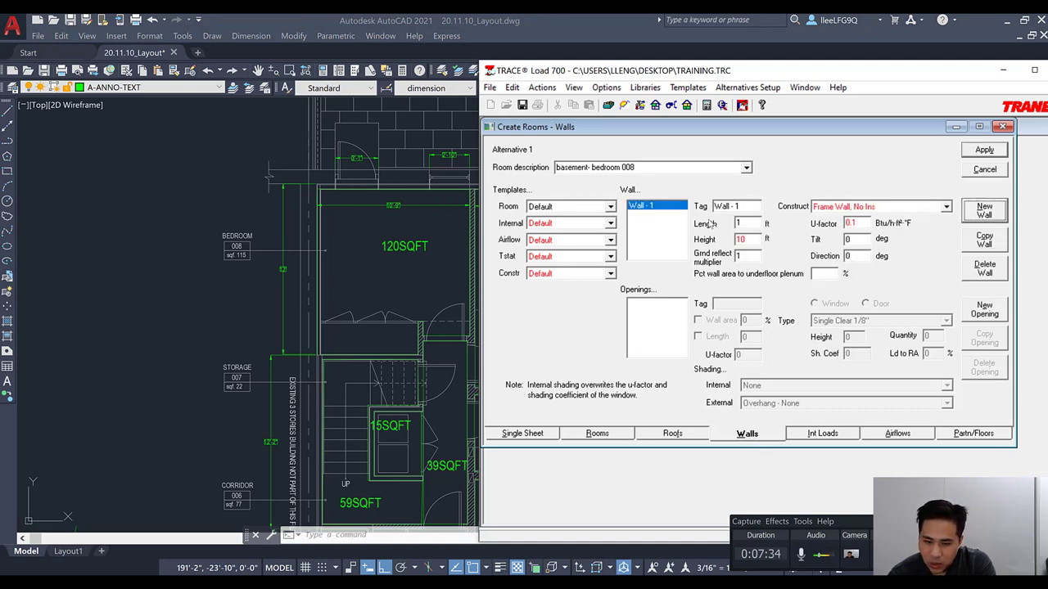
left_click(748, 209)
type("south wall")
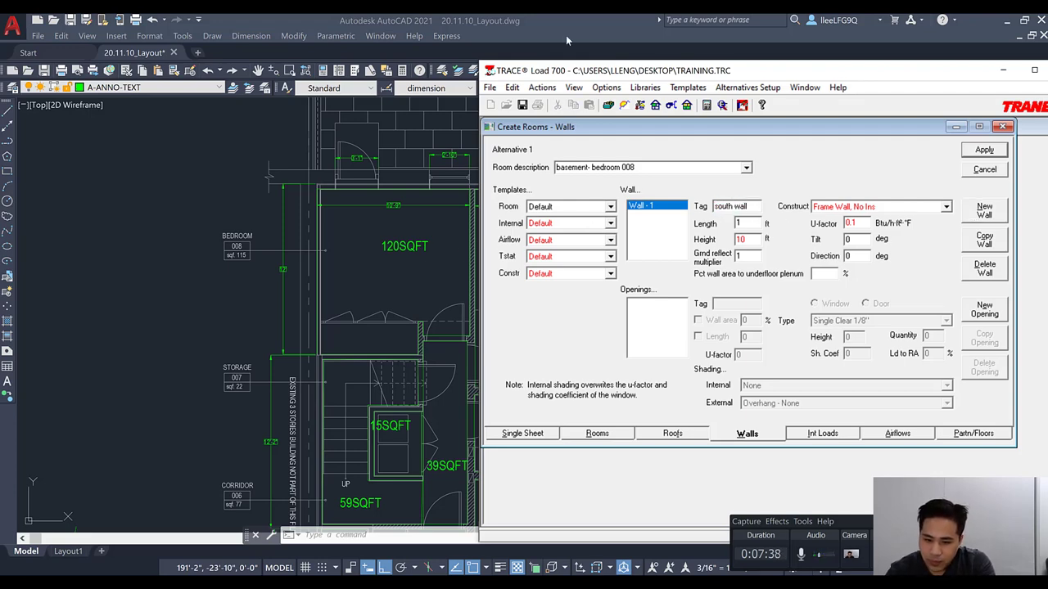
left_click(432, 321)
scroll(432, 321, "down", 5)
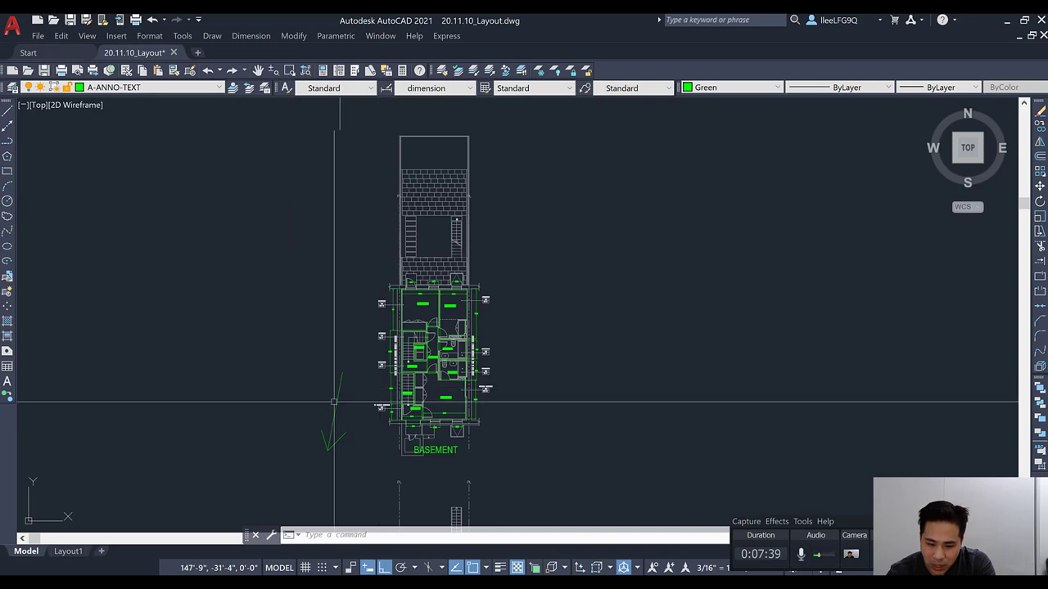
scroll(327, 303, "up", 5)
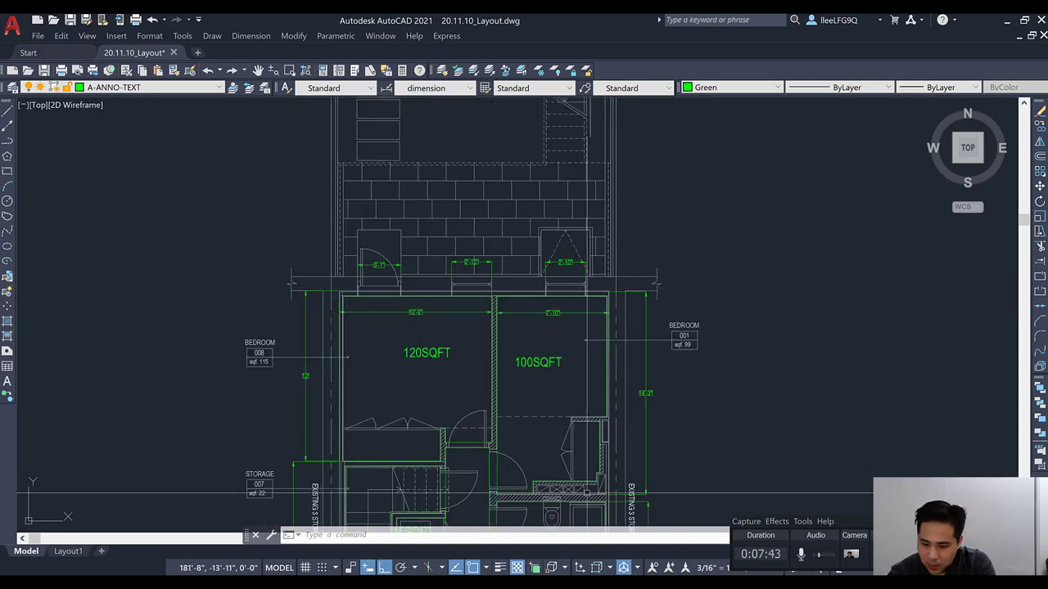
key("alt+Tab")
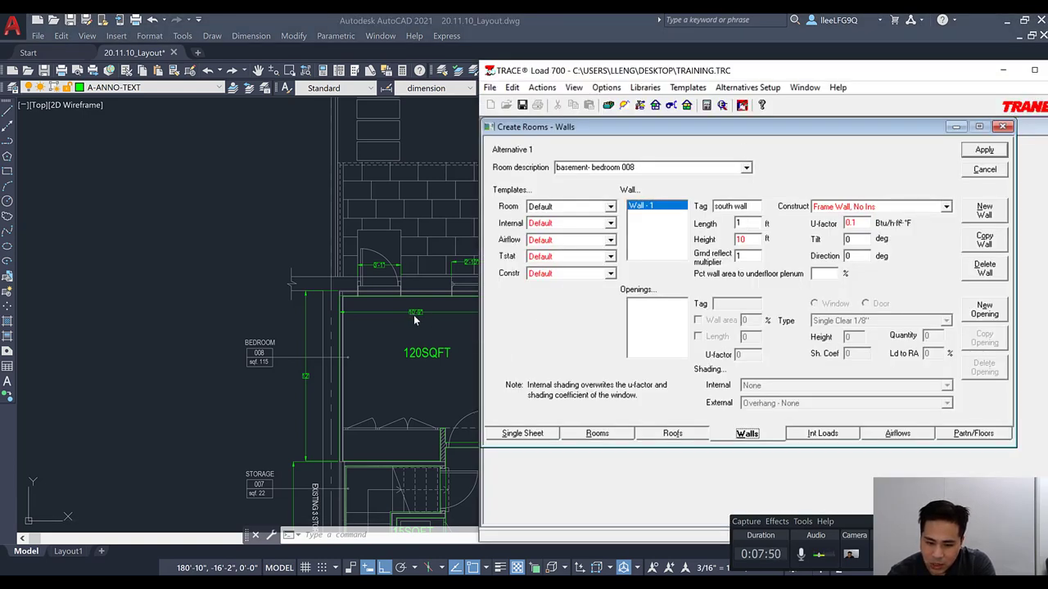
double_click(757, 223)
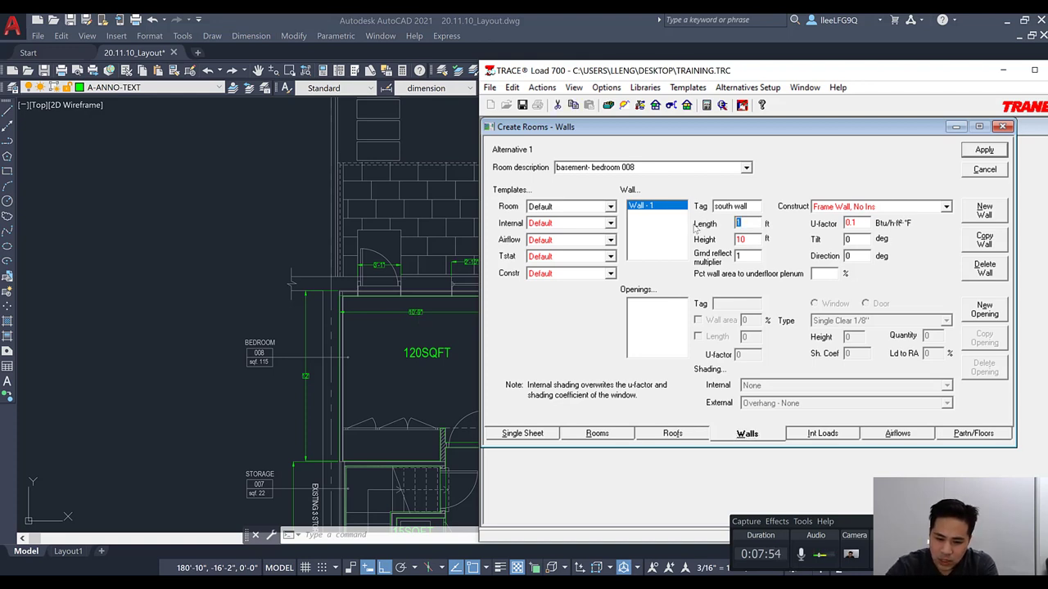
type("11")
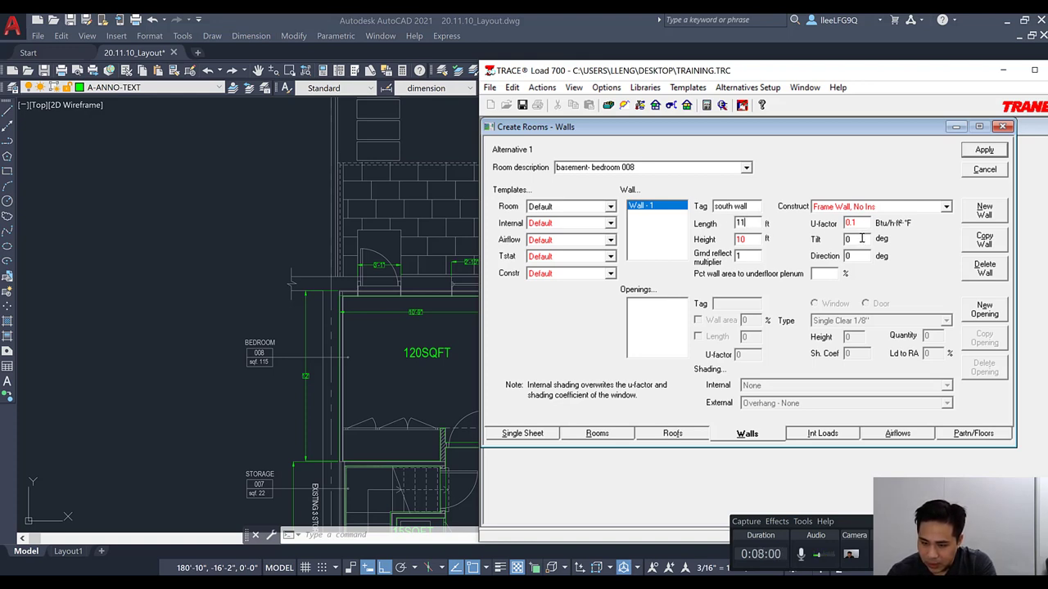
left_click_drag(861, 238, 846, 256)
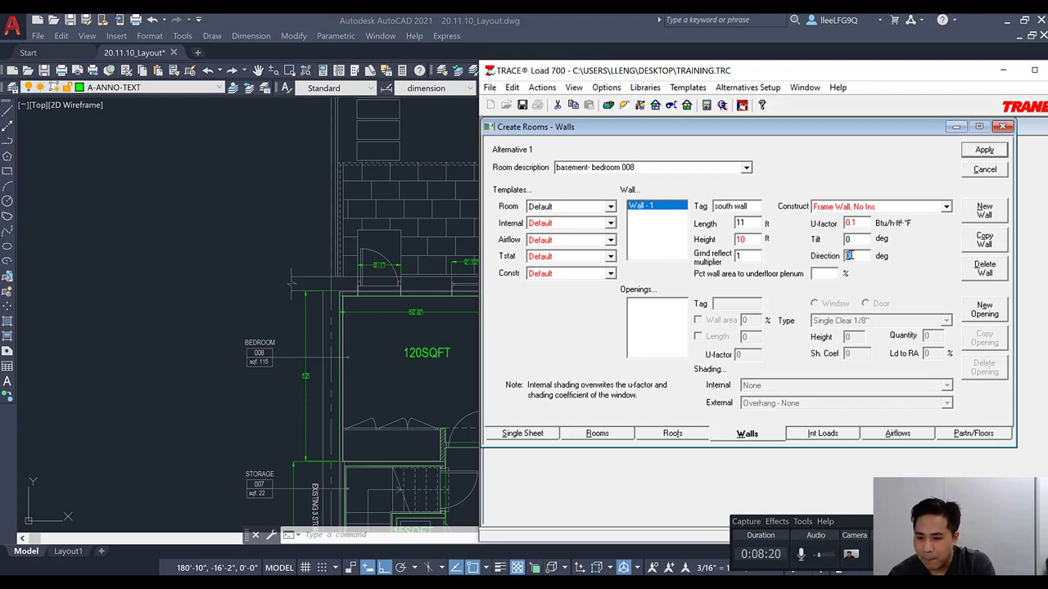
- Search the TRACE Help index for the keyword 'wall'
left_click(838, 88)
left_click(847, 102)
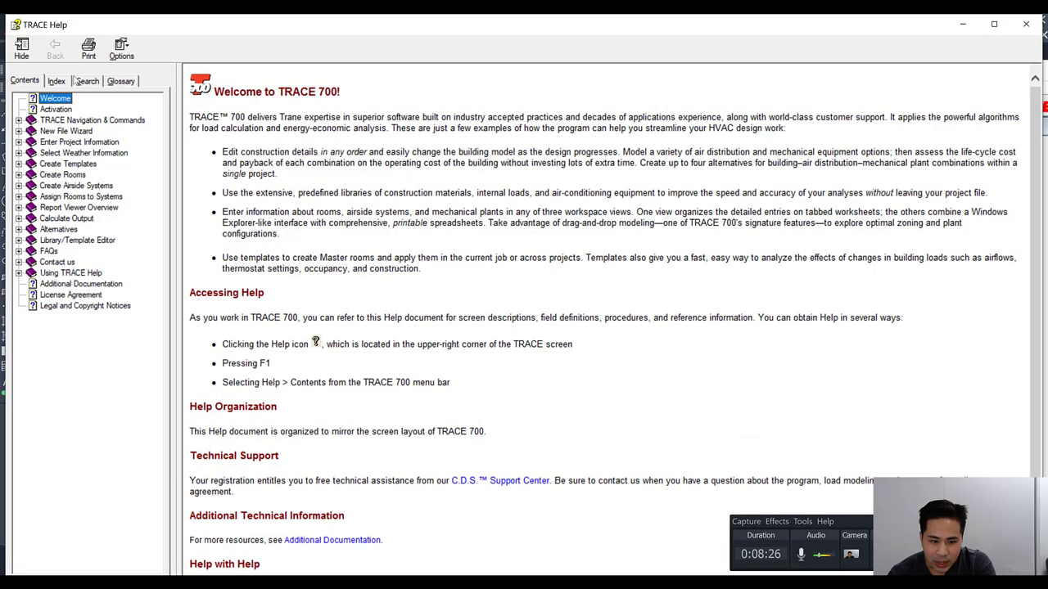
left_click(59, 81)
type("wall")
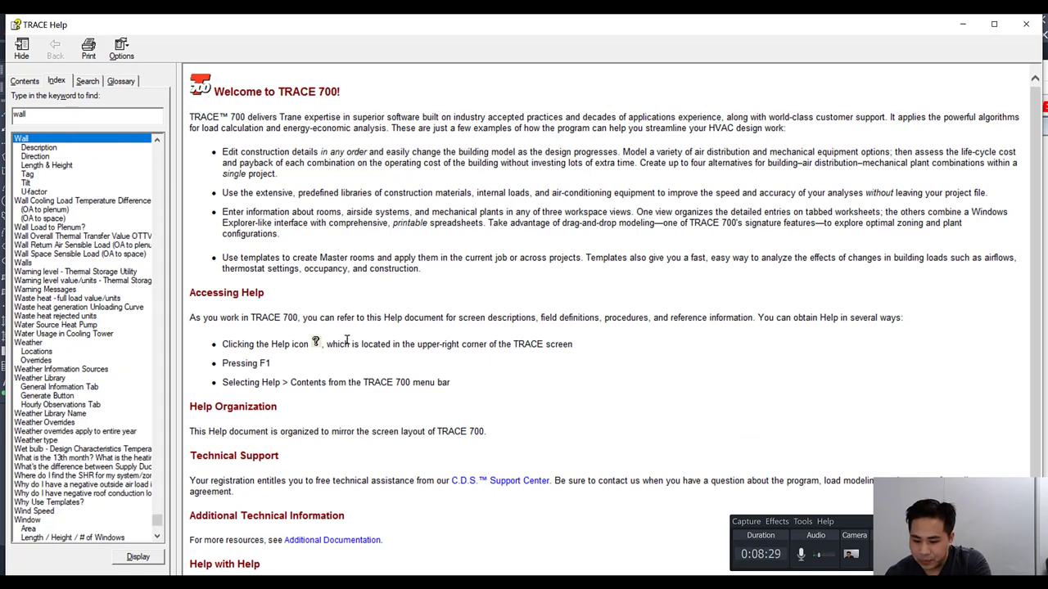
key("Return")
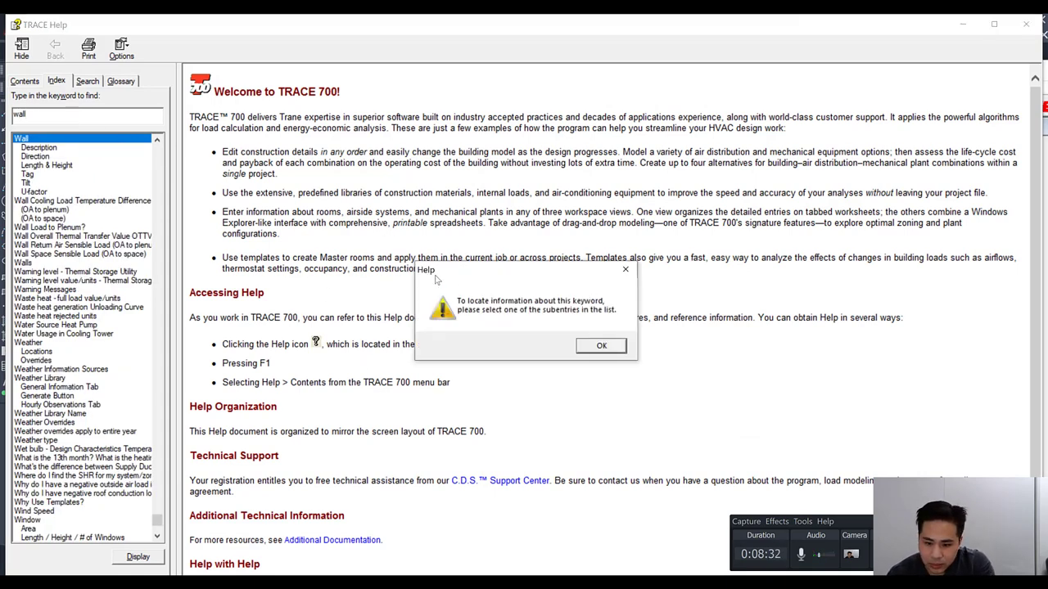
left_click(601, 345)
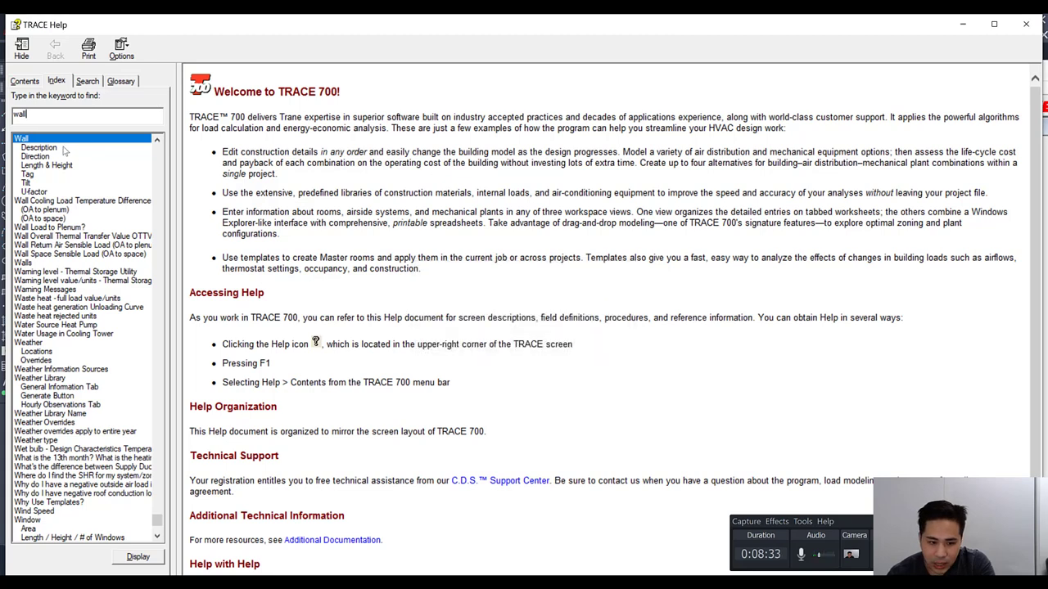
- Read the Wall Tilt and Wall Direction help topics, then close Help
left_click(755, 583)
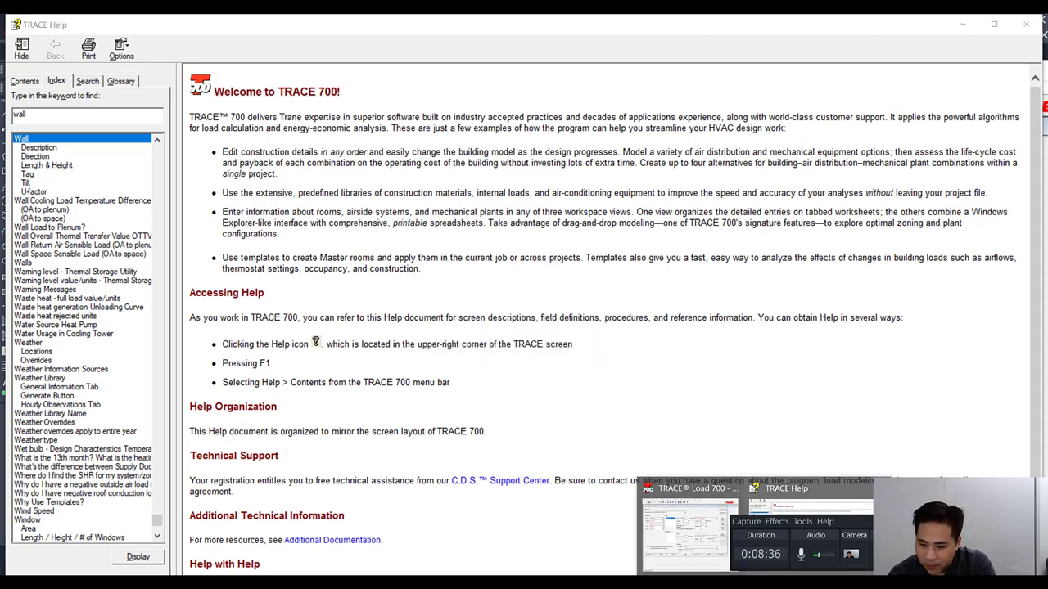
left_click(688, 532)
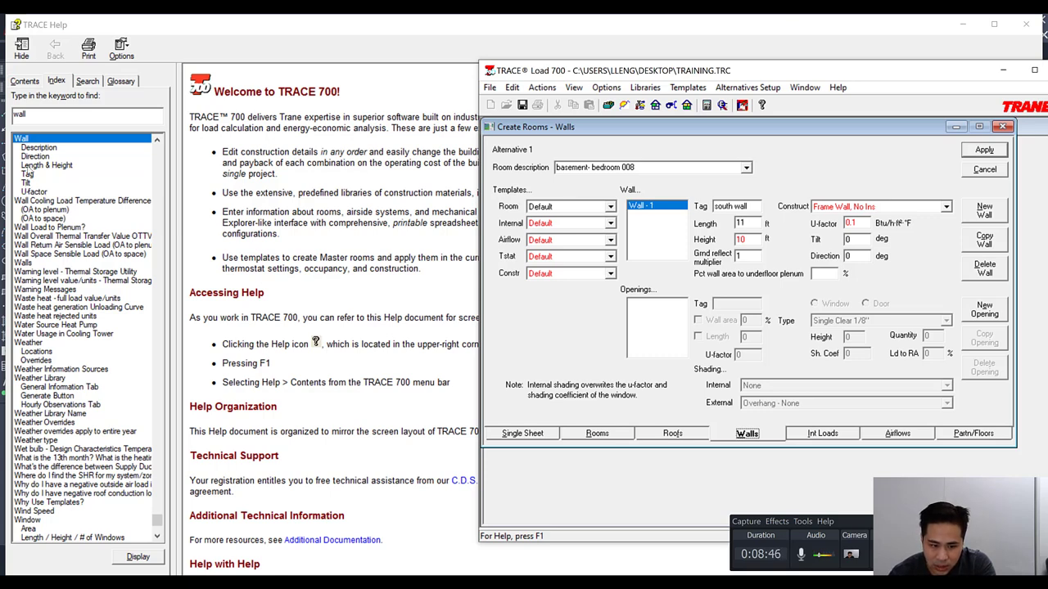
left_click(27, 183)
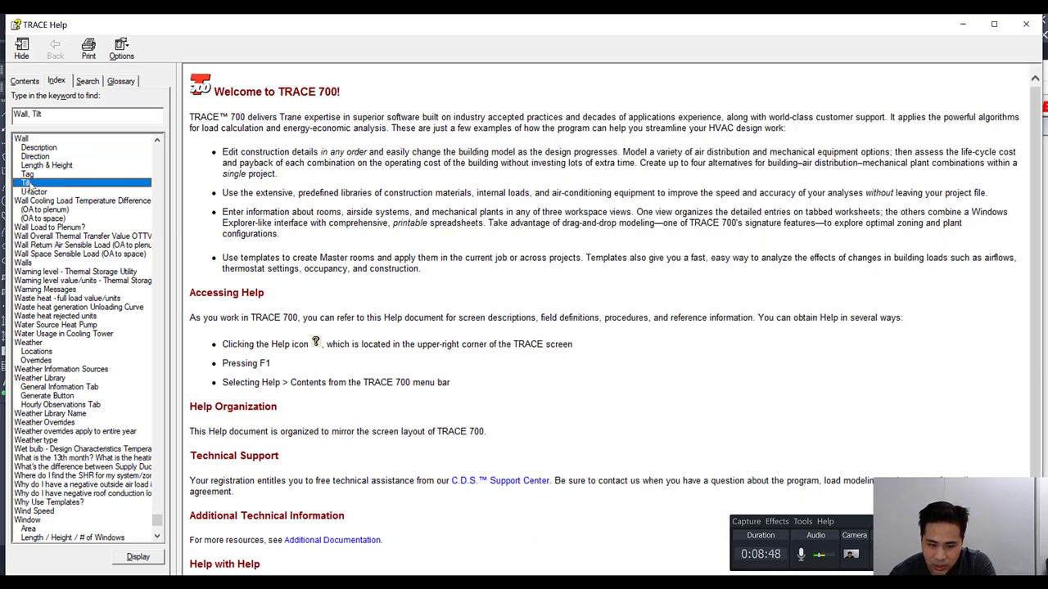
double_click(27, 184)
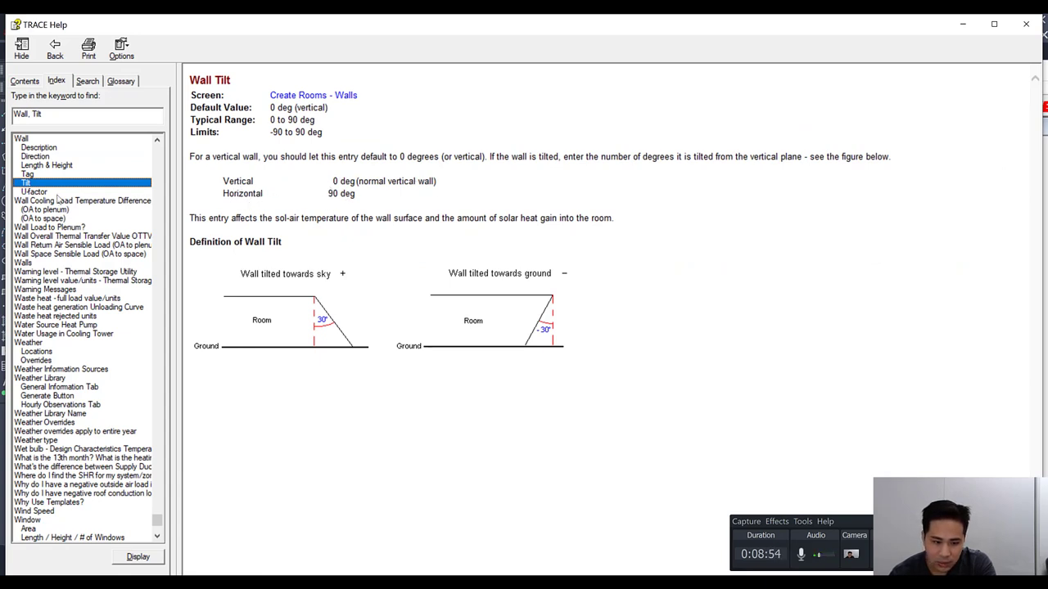
double_click(34, 157)
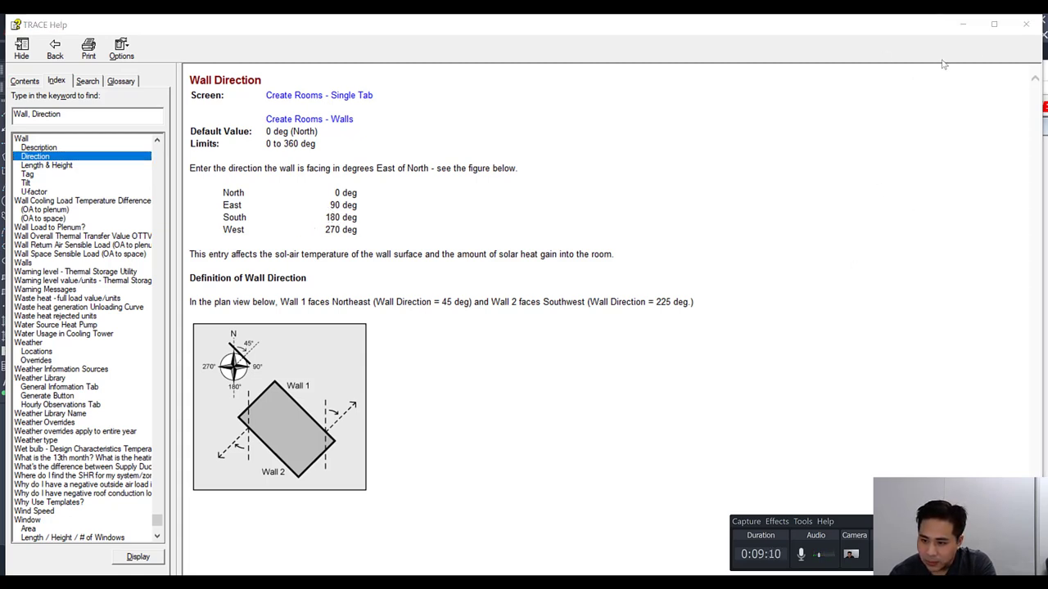
left_click(1033, 25)
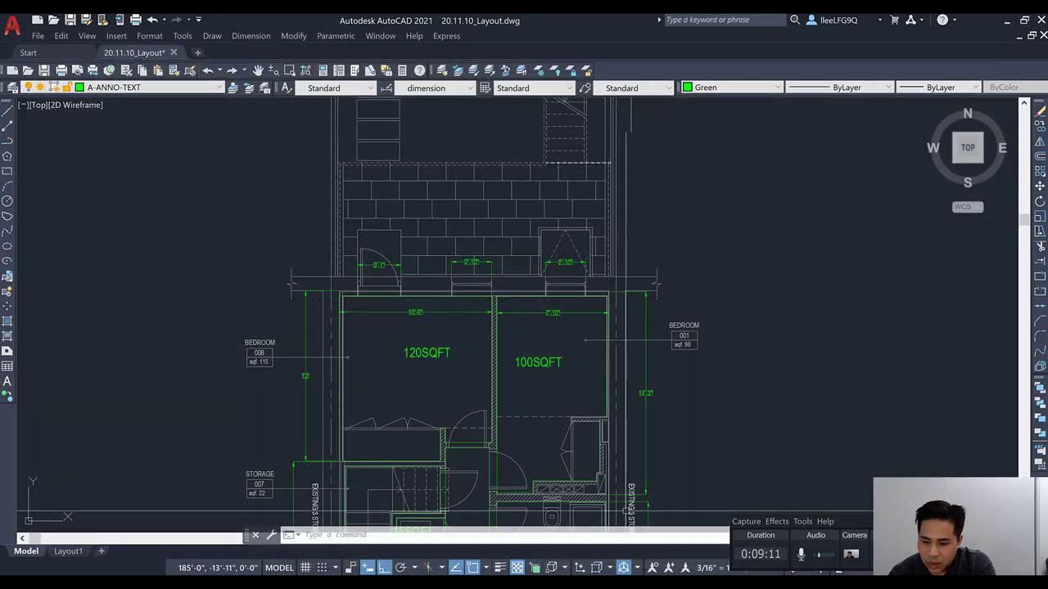
- Set the south wall's direction to 180° and add a new opening to it
left_click(741, 579)
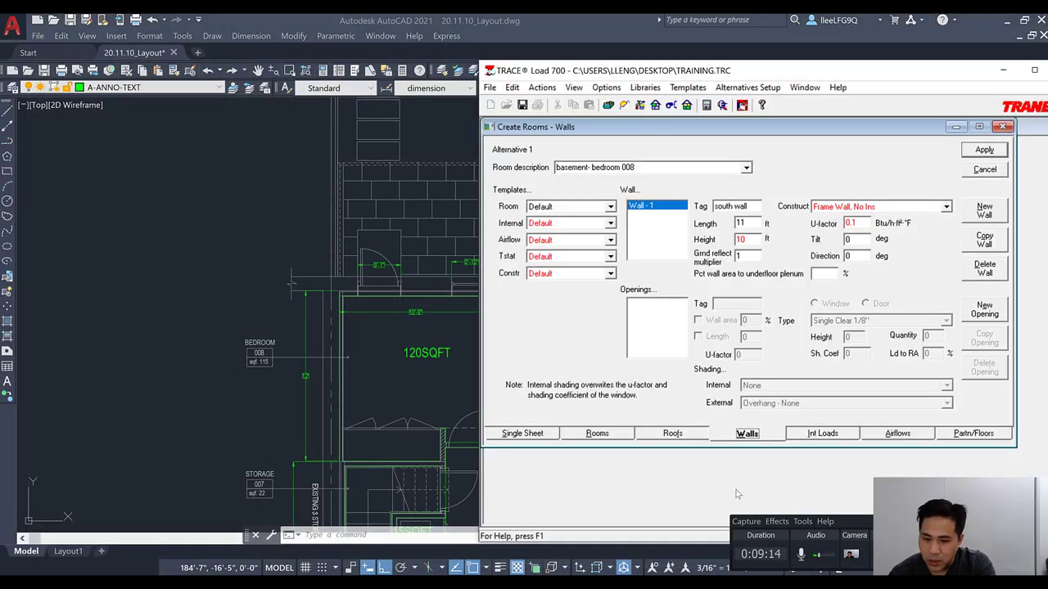
double_click(861, 240)
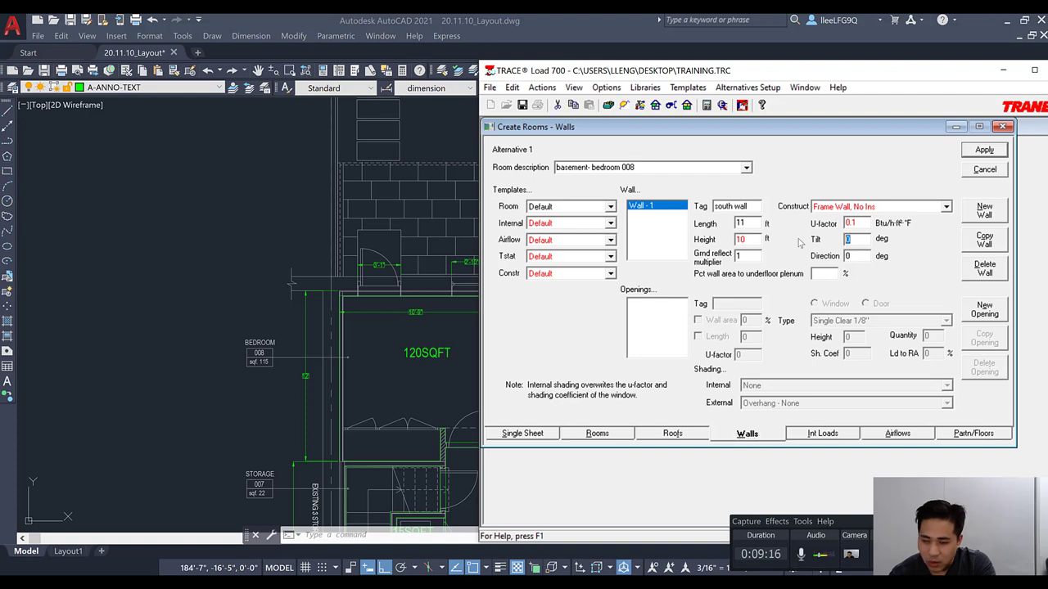
double_click(867, 254)
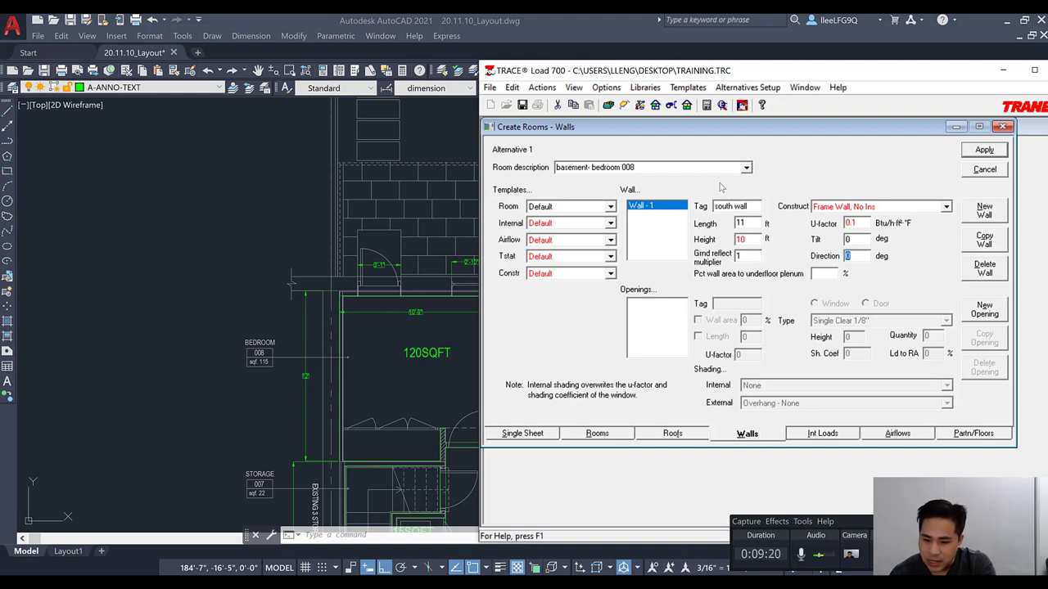
type("18")
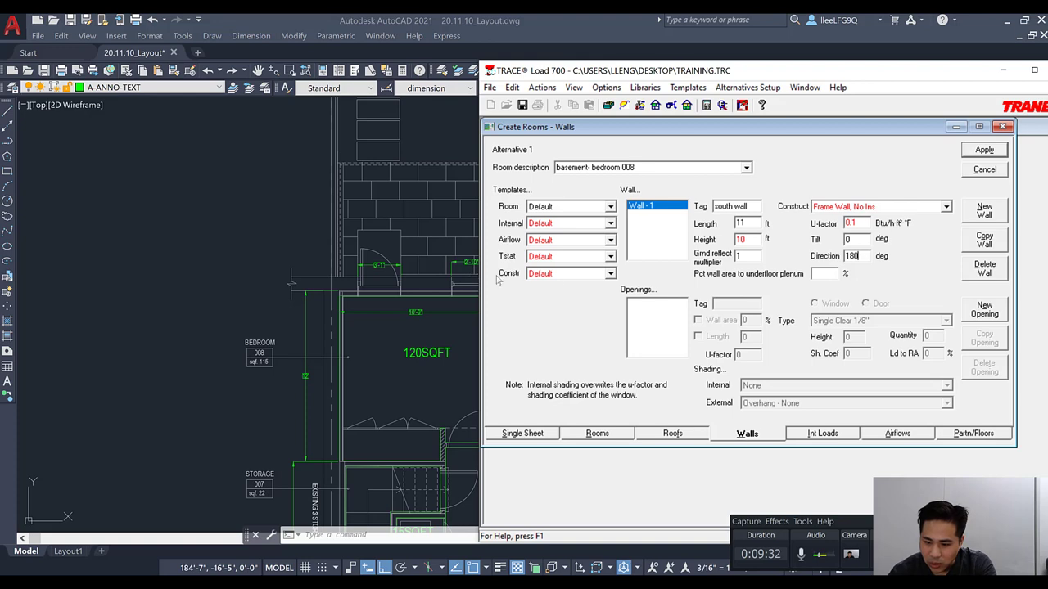
left_click(990, 310)
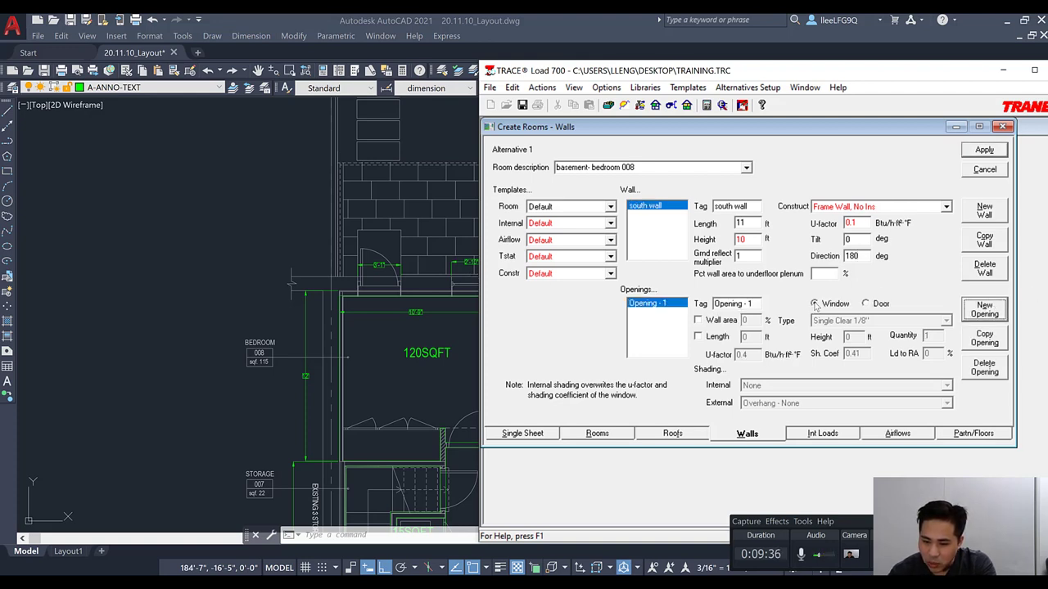
- Size Opening - 1 by length, entering 3.83 ft
left_click(697, 337)
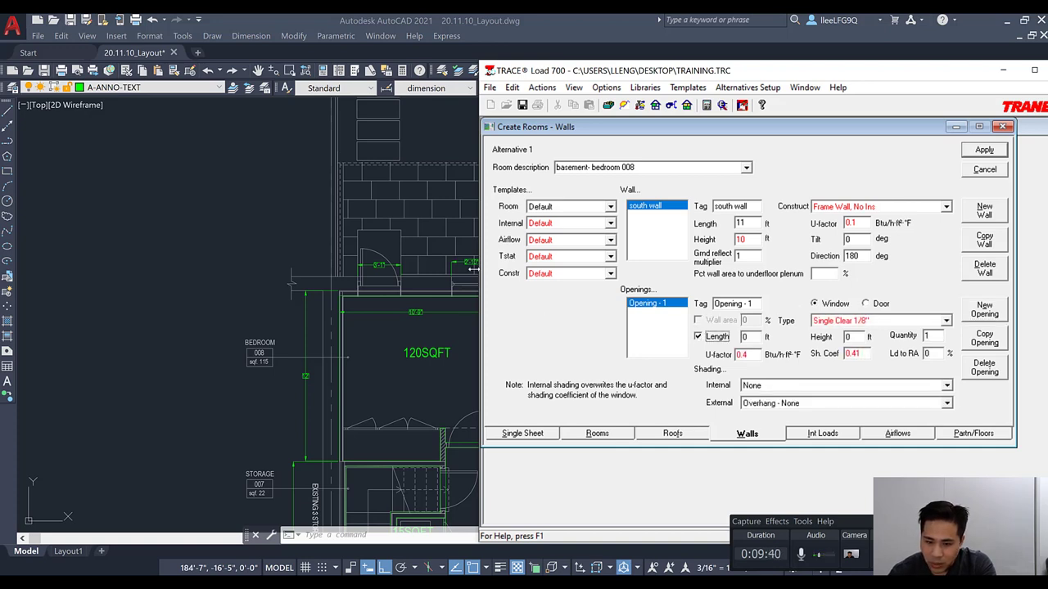
left_click_drag(526, 79, 651, 89)
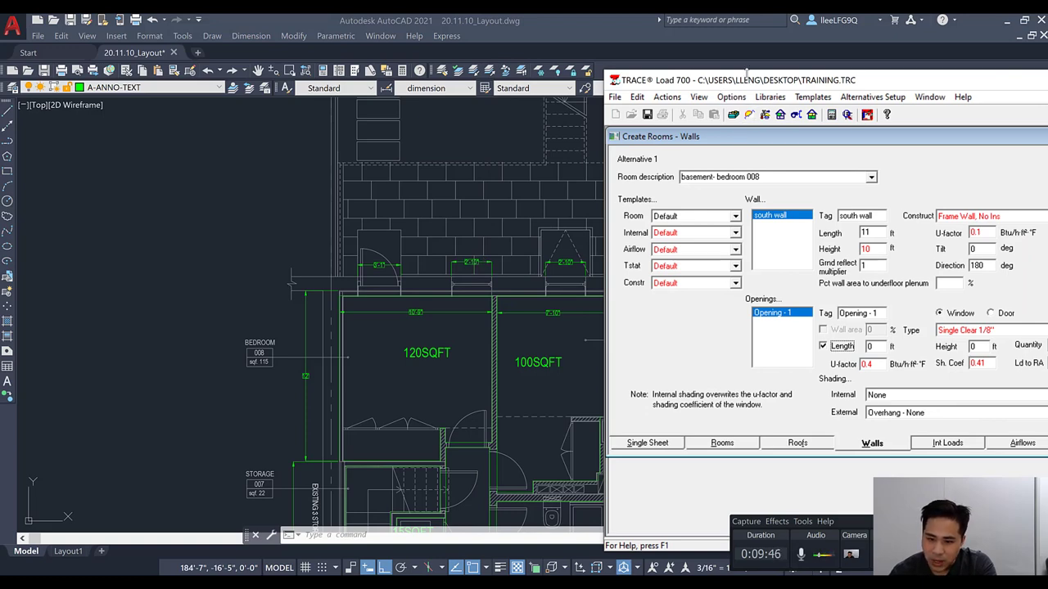
left_click_drag(749, 74, 627, 71)
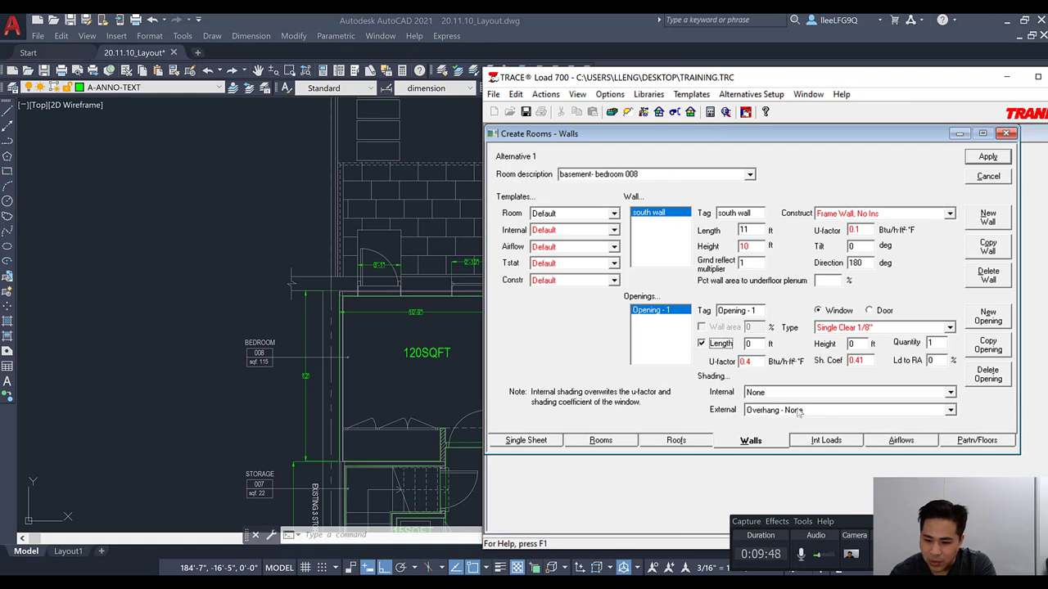
double_click(752, 344)
type("3.8")
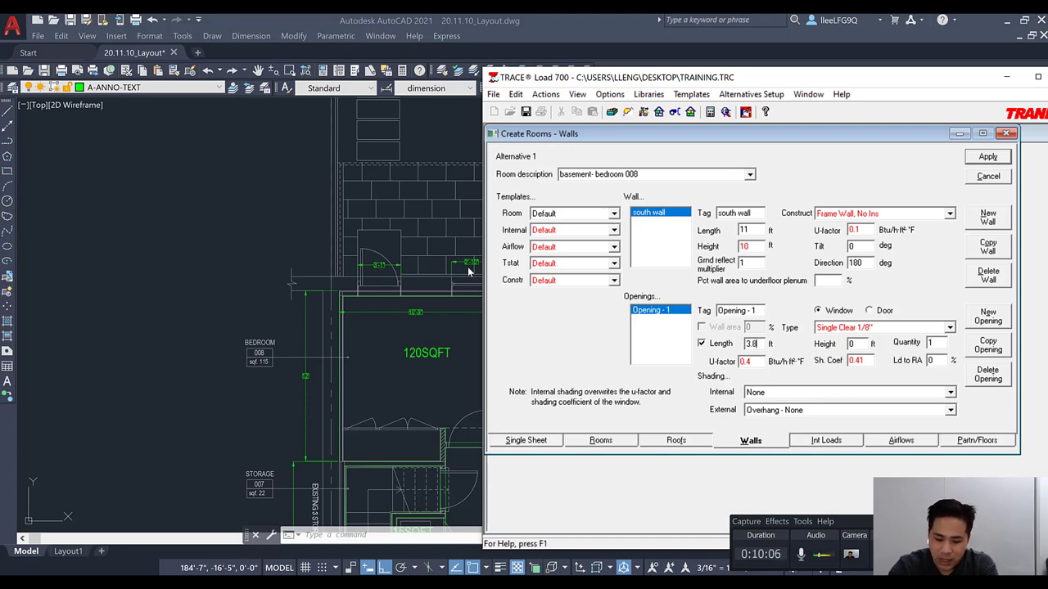
type("3")
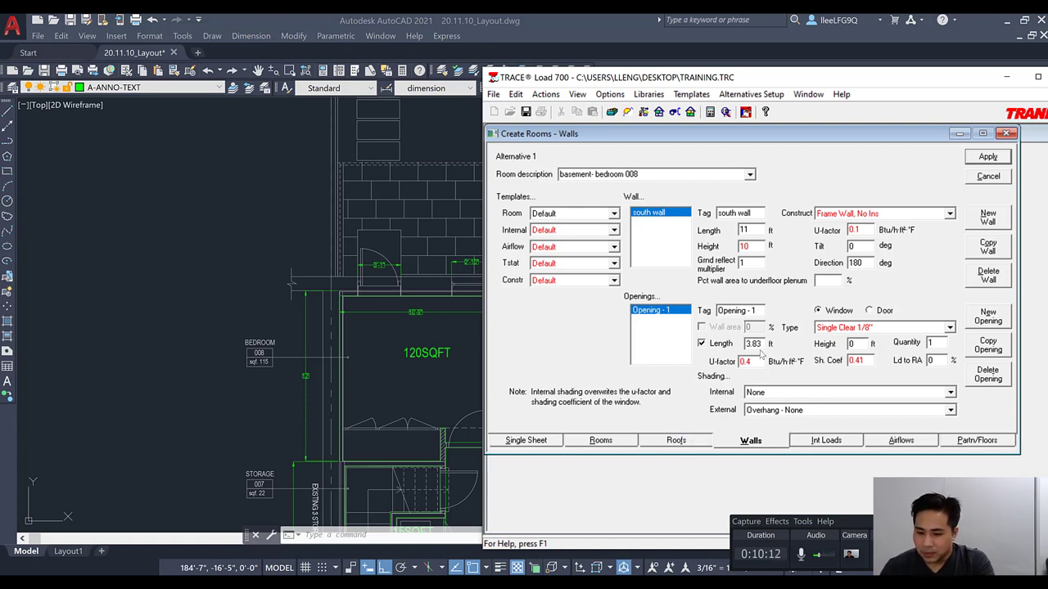
- Zoom around AutoCAD's plan to review bedroom 008's dimensions
left_click(467, 377)
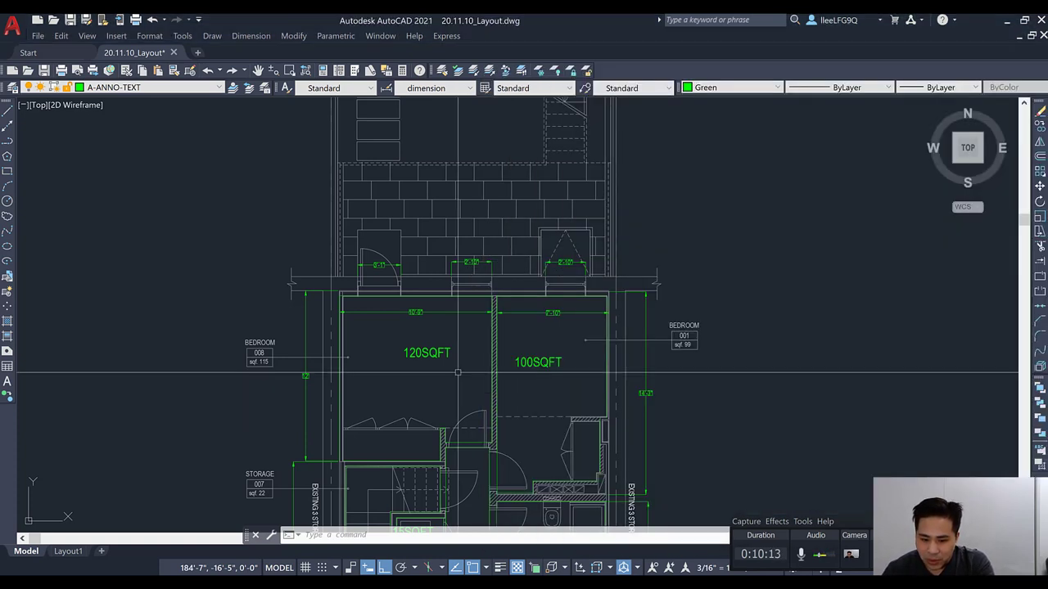
scroll(467, 376, "down", 10)
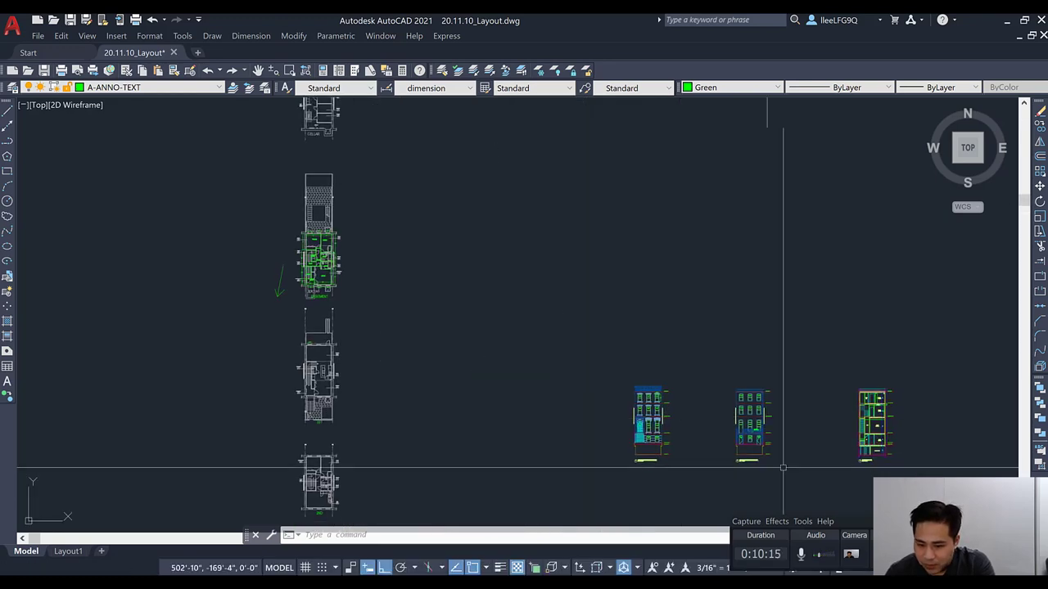
scroll(761, 425, "up", 10)
scroll(494, 292, "up", 5)
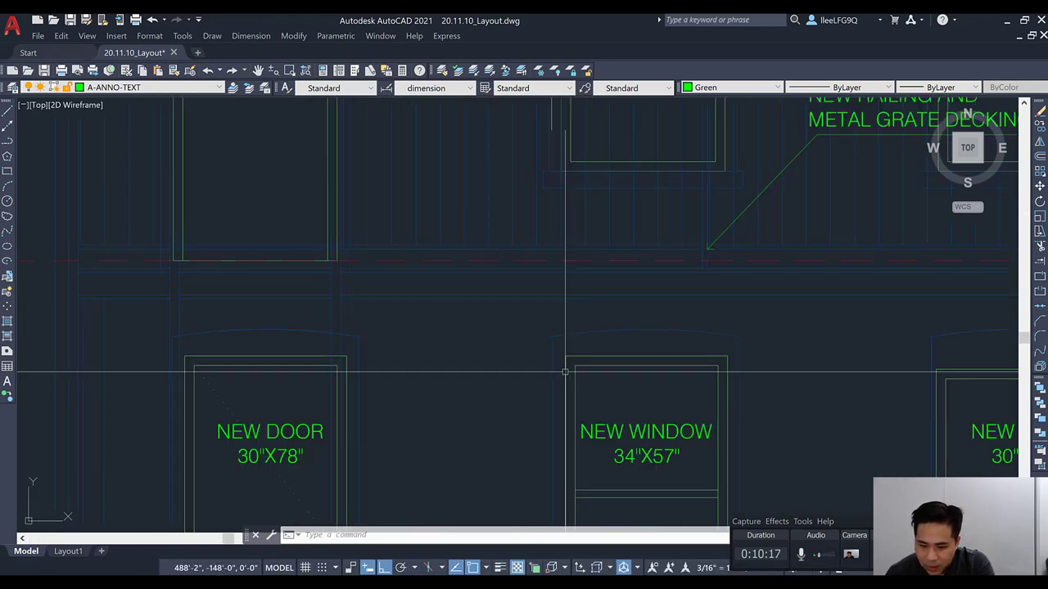
scroll(615, 344, "down", 5)
scroll(674, 308, "up", 5)
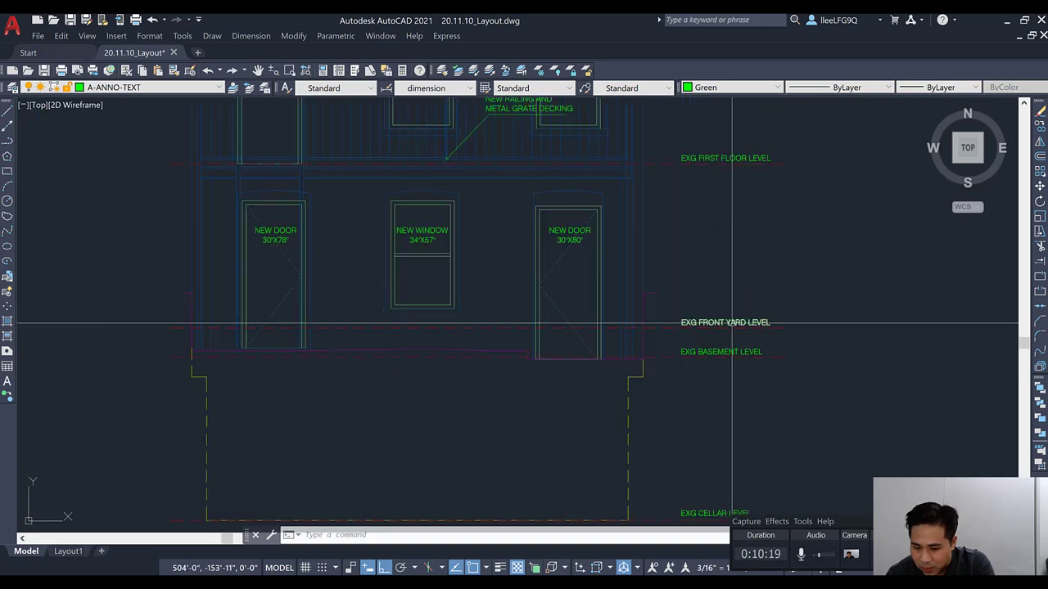
scroll(442, 246, "up", 2)
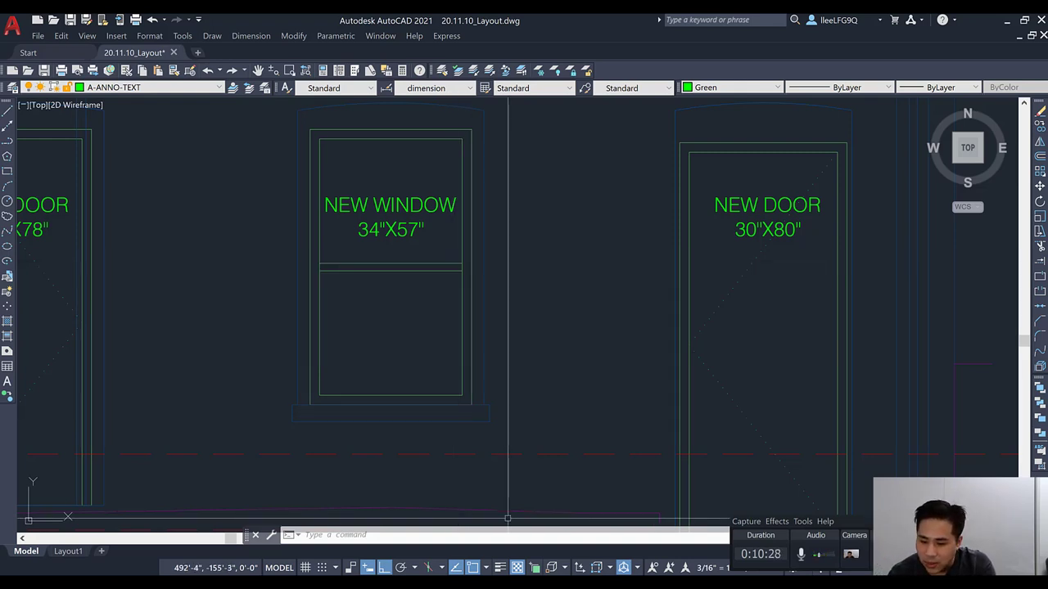
key("alt+Tab")
- Set Opening - 1's height to 4.75 ft, with U-factor 0.4 and shading coefficient 0.41
left_click(857, 343)
type("4.75")
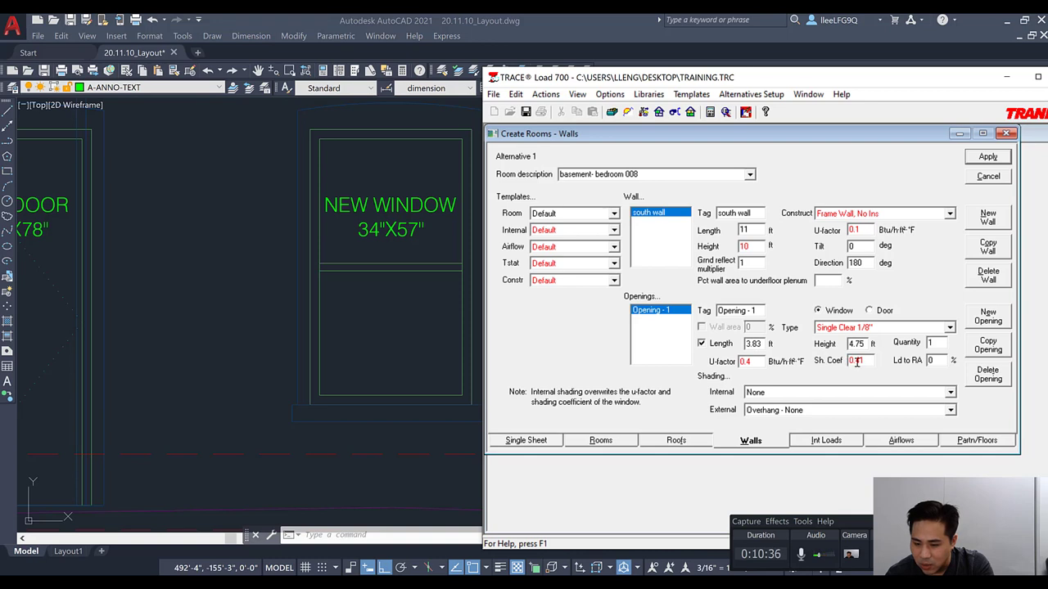
left_click_drag(869, 361, 848, 366)
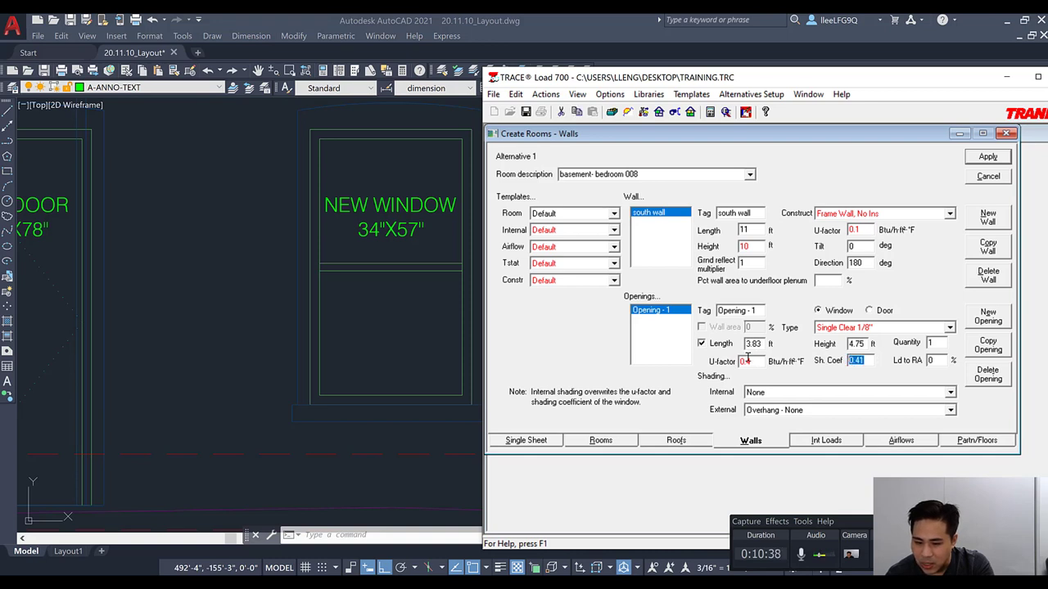
left_click_drag(755, 361, 723, 362)
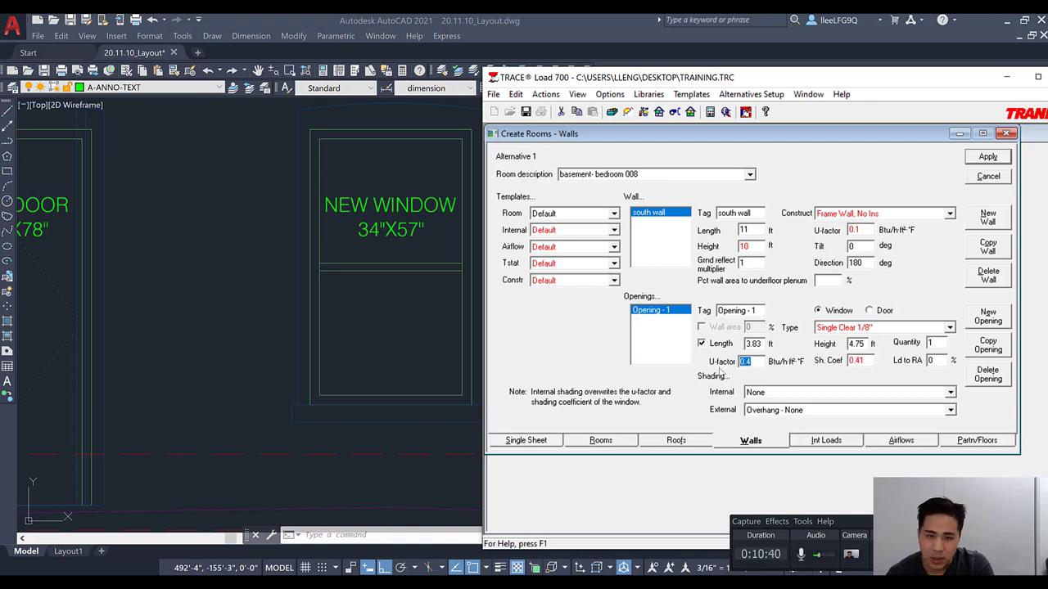
- Pan AutoCAD's drawing toward the floor plans, then return to TRACE 700
left_click(351, 311)
scroll(313, 318, "down", 10)
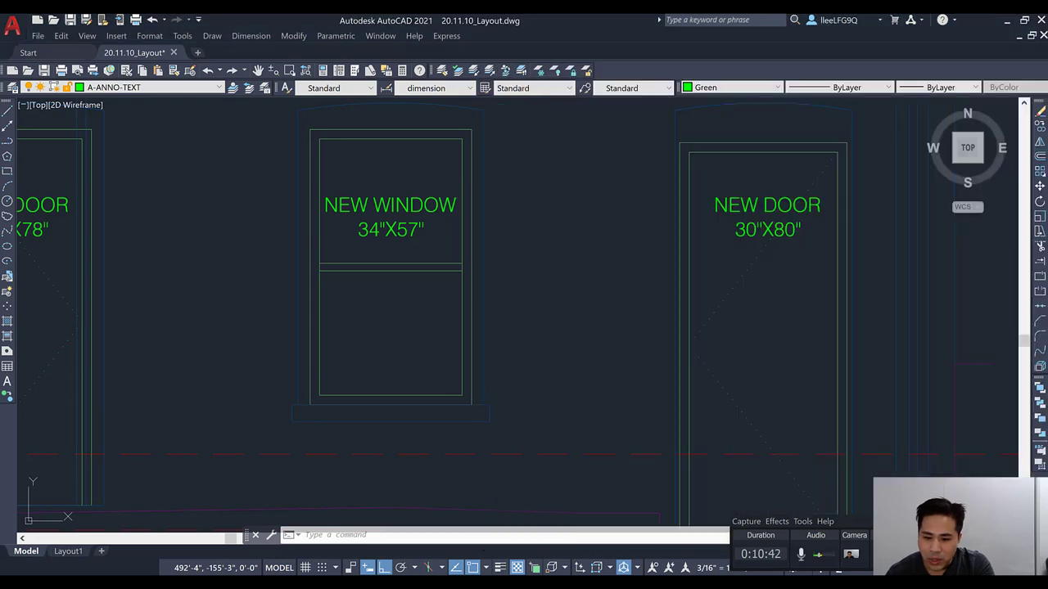
left_click_drag(306, 319, 627, 297)
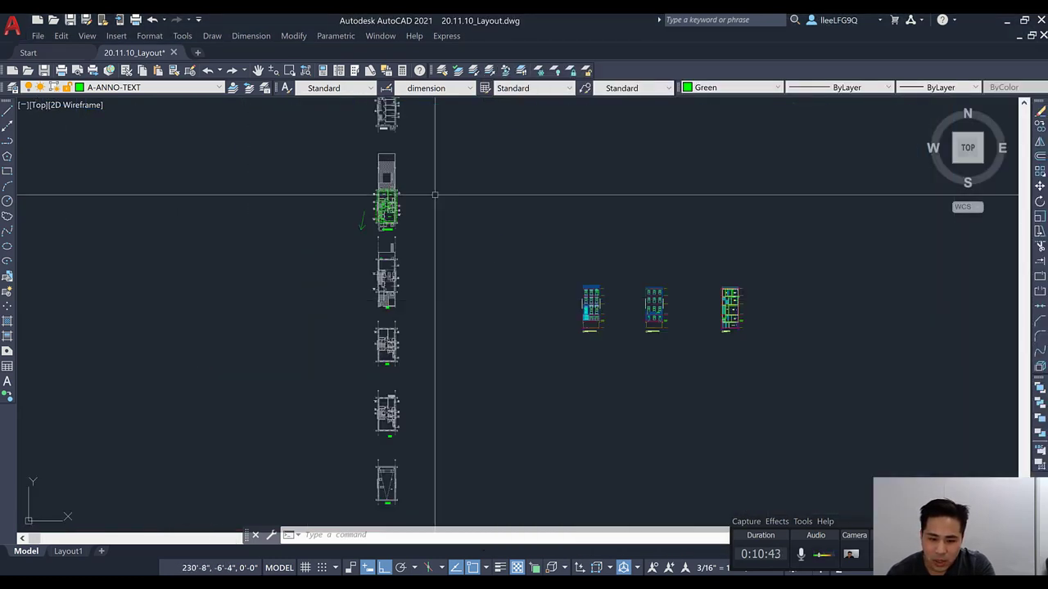
scroll(408, 210, "up", 6)
scroll(408, 210, "up", 8)
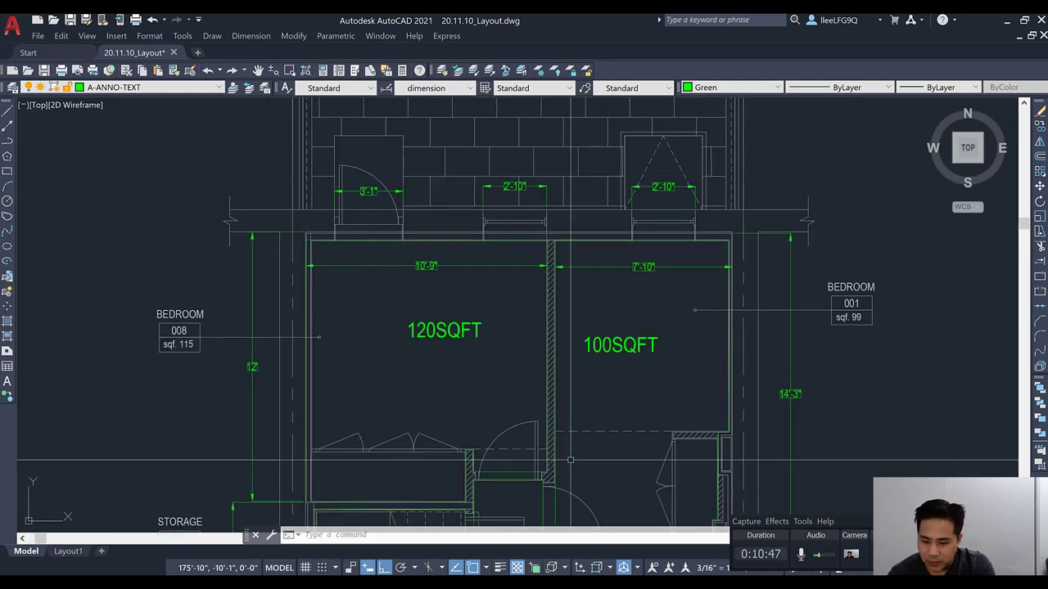
key("alt+Tab")
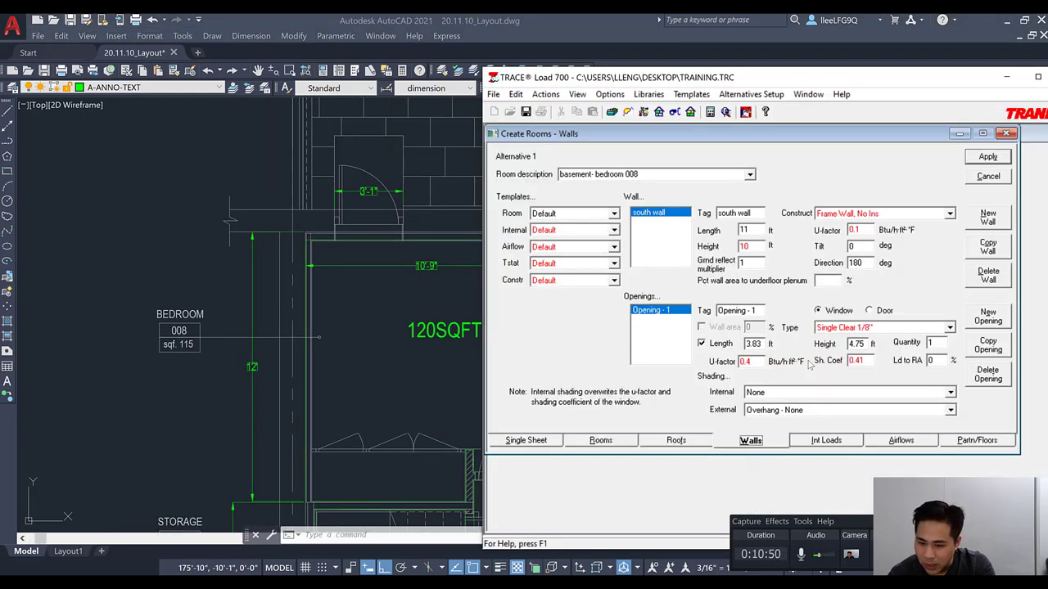
- Add Opening - 2 as a door specified by a 3 ft length
left_click(972, 319)
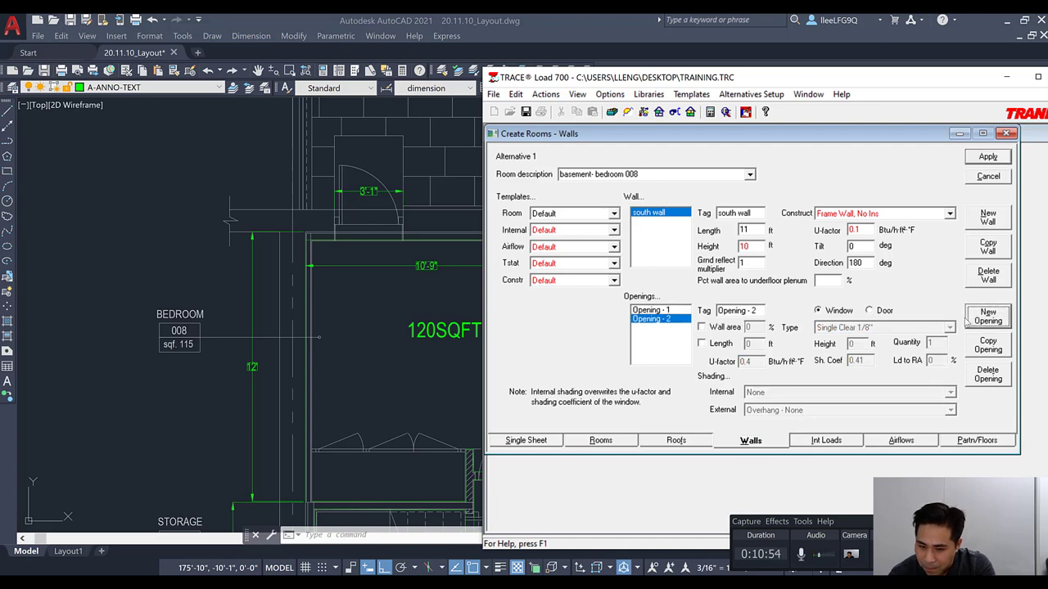
left_click(869, 312)
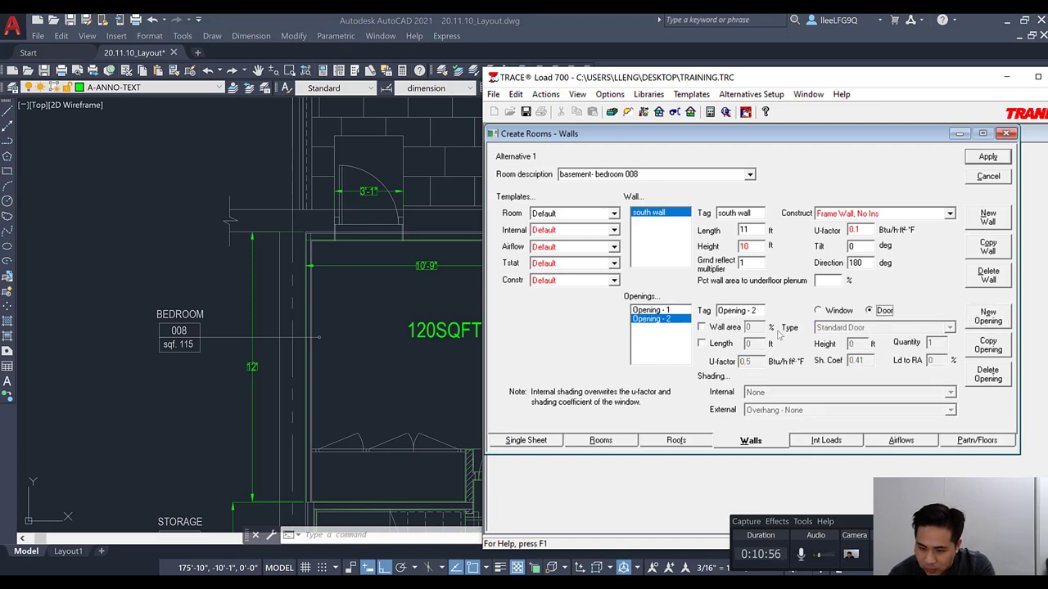
left_click(701, 343)
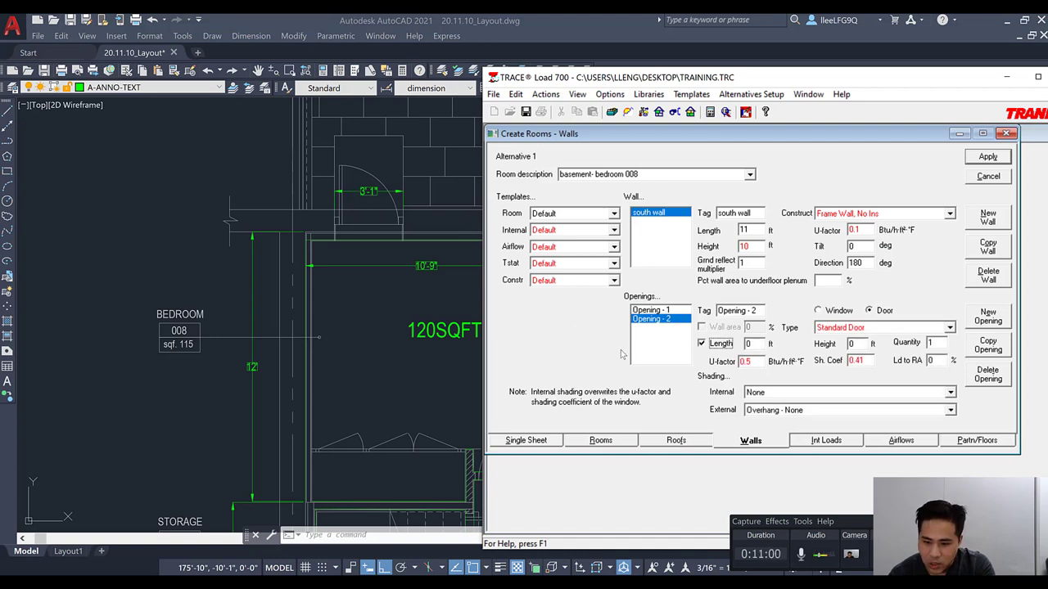
double_click(749, 343)
type("3")
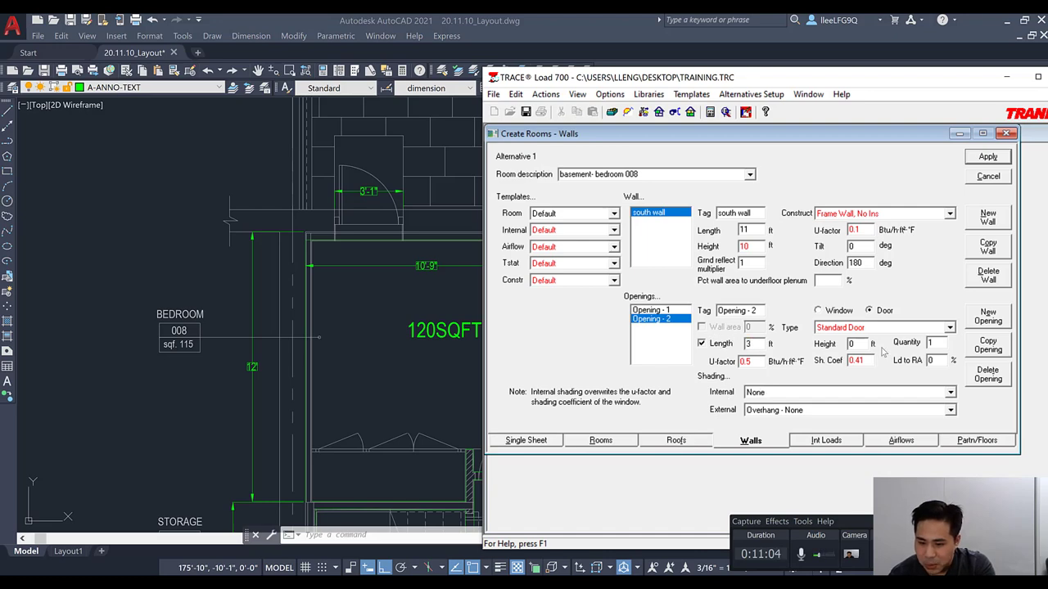
- Check the door size in AutoCAD and set the door height to 6.67 ft
left_click(407, 349)
scroll(407, 349, "down", 6)
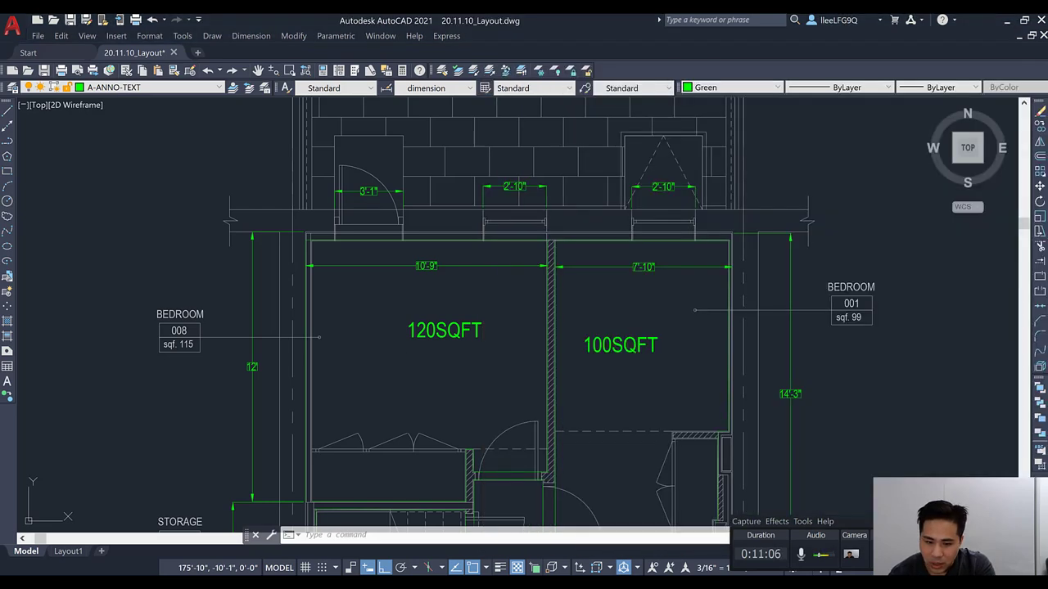
scroll(641, 362, "down", 3)
scroll(650, 357, "up", 3)
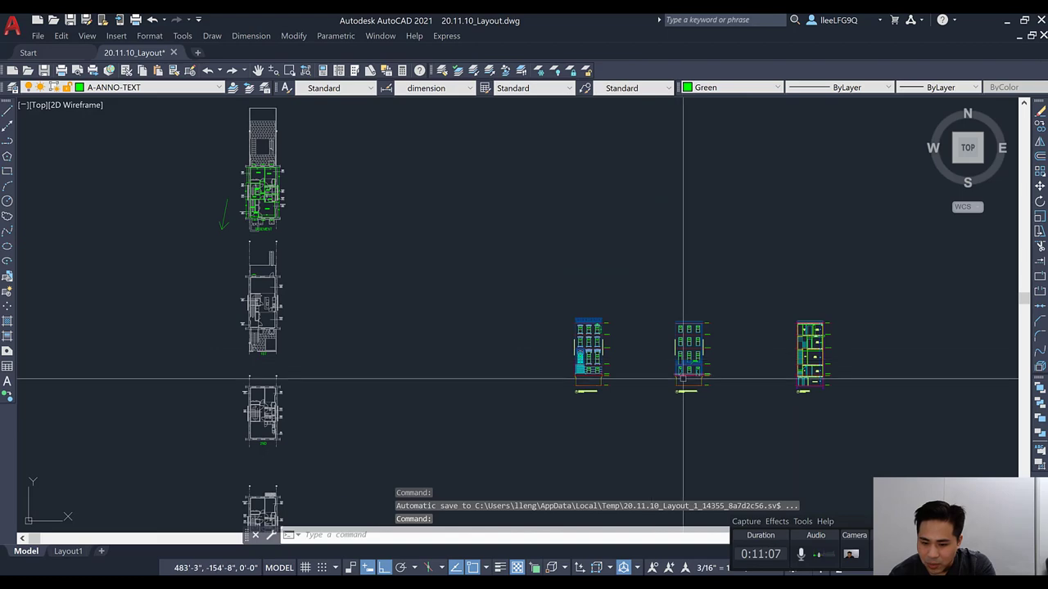
scroll(692, 370, "up", 6)
scroll(740, 305, "up", 5)
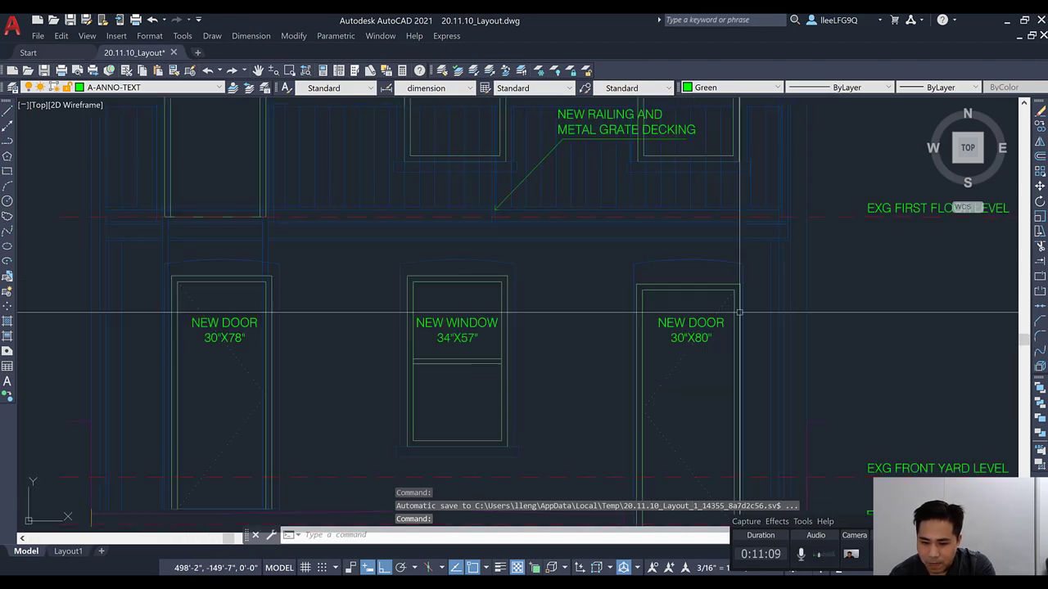
left_click_drag(709, 327, 540, 269)
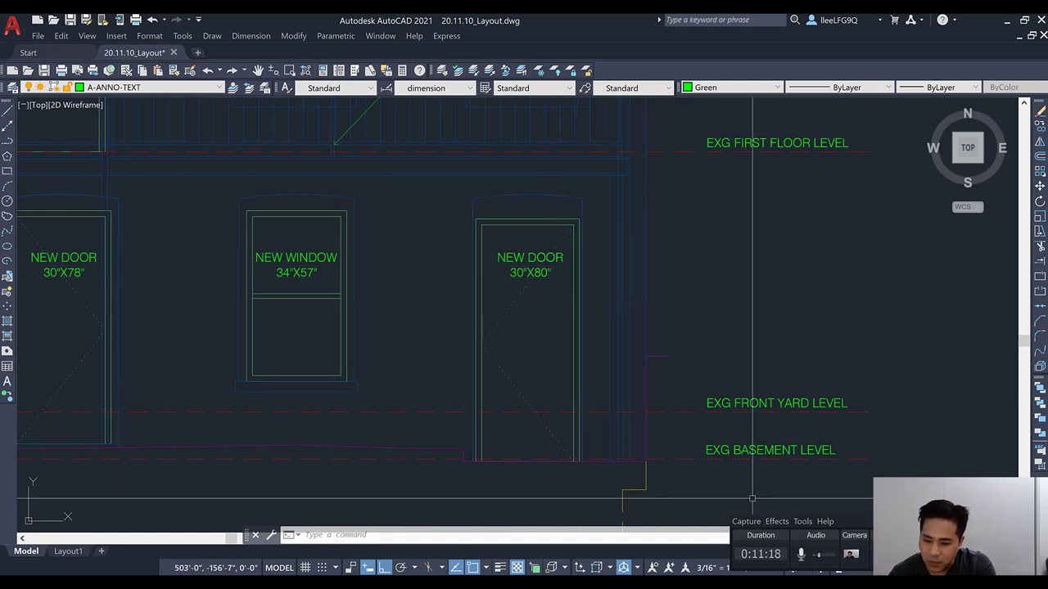
key("alt+Tab")
double_click(855, 344)
type("6.67")
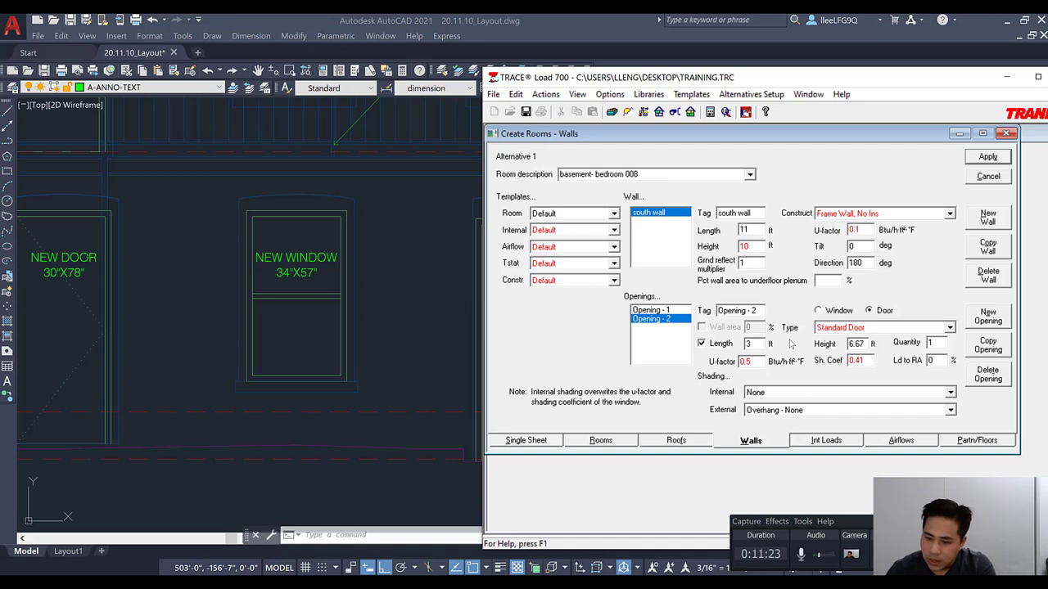
- Confirm the door's U-factor 0.5 and shading coefficient 0.41, then zoom AutoCAD's basement plan
double_click(756, 362)
double_click(857, 361)
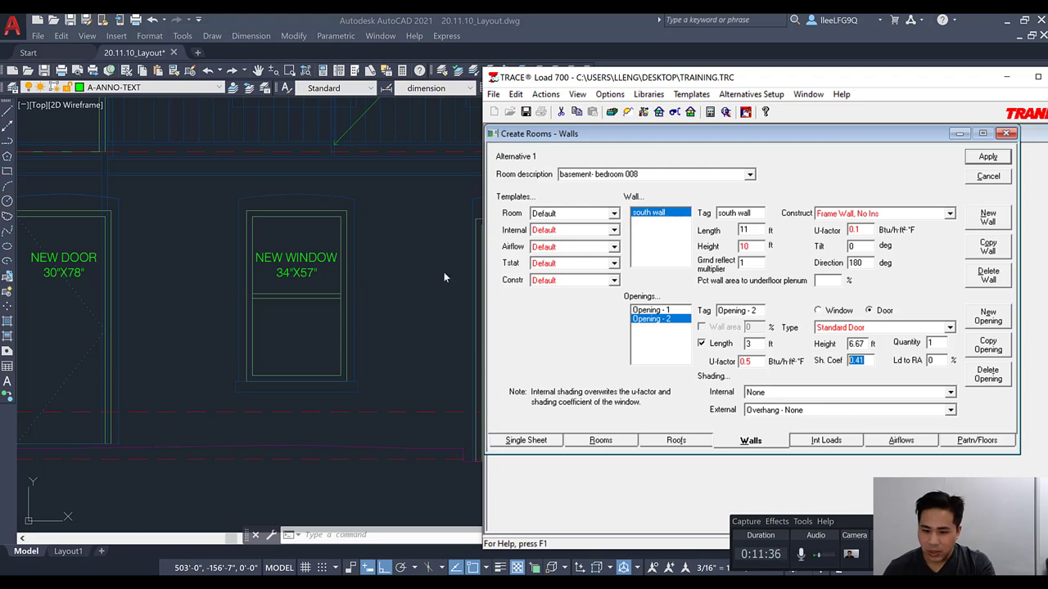
left_click(389, 296)
scroll(390, 296, "down", 6)
scroll(418, 244, "down", 8)
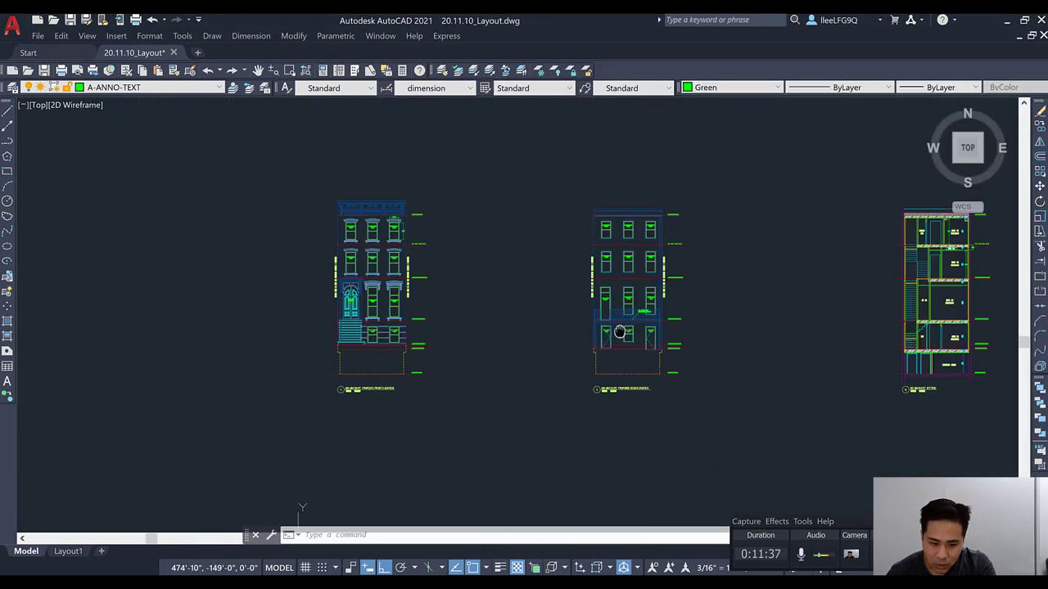
scroll(385, 245, "up", 10)
scroll(379, 280, "down", 4)
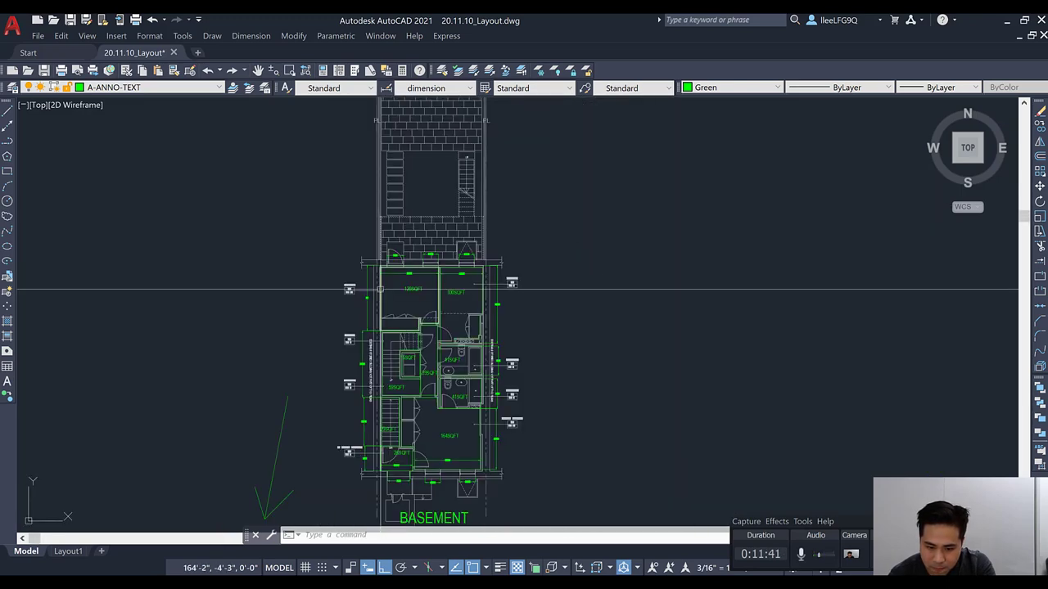
scroll(379, 280, "up", 4)
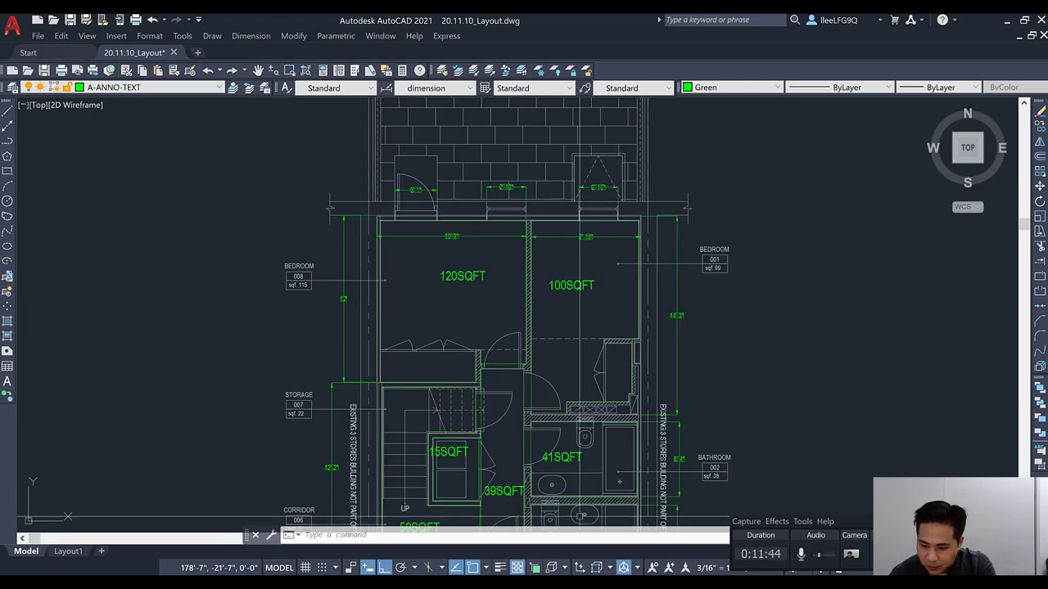
- Add an 'east wall' to bedroom 008, 12 ft long facing 90°, and apply it
key("alt+Tab")
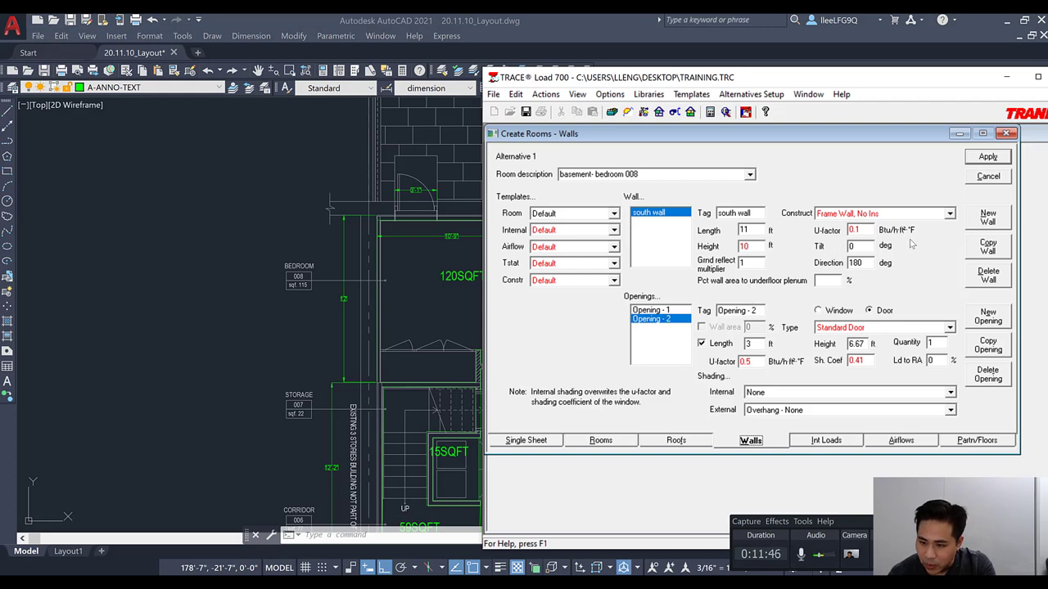
left_click(988, 217)
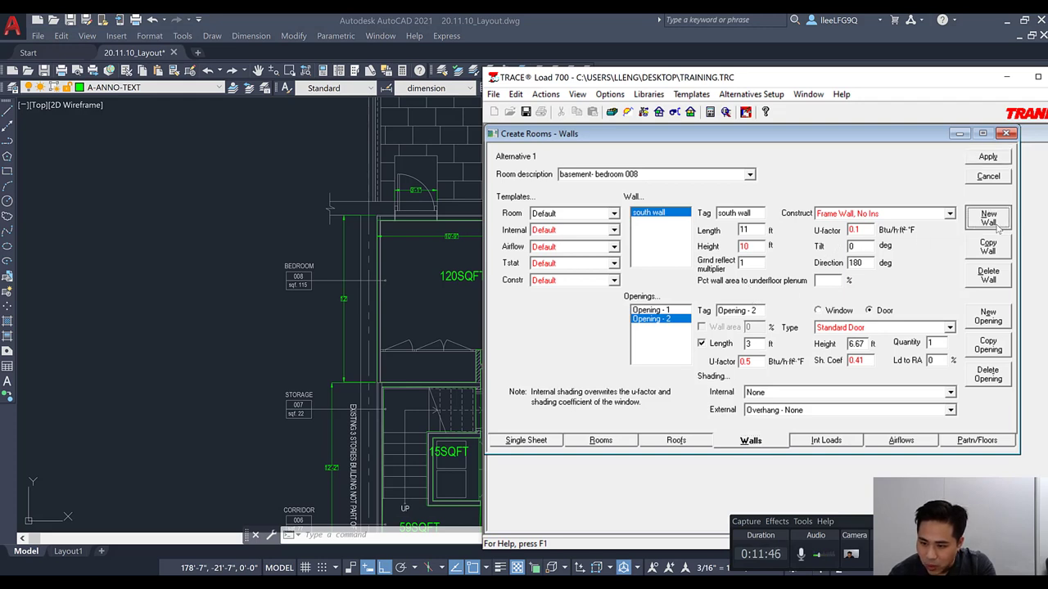
left_click(754, 208)
key("BackSpace")
key("BackSpace")
key("BackSpace")
type("east wall")
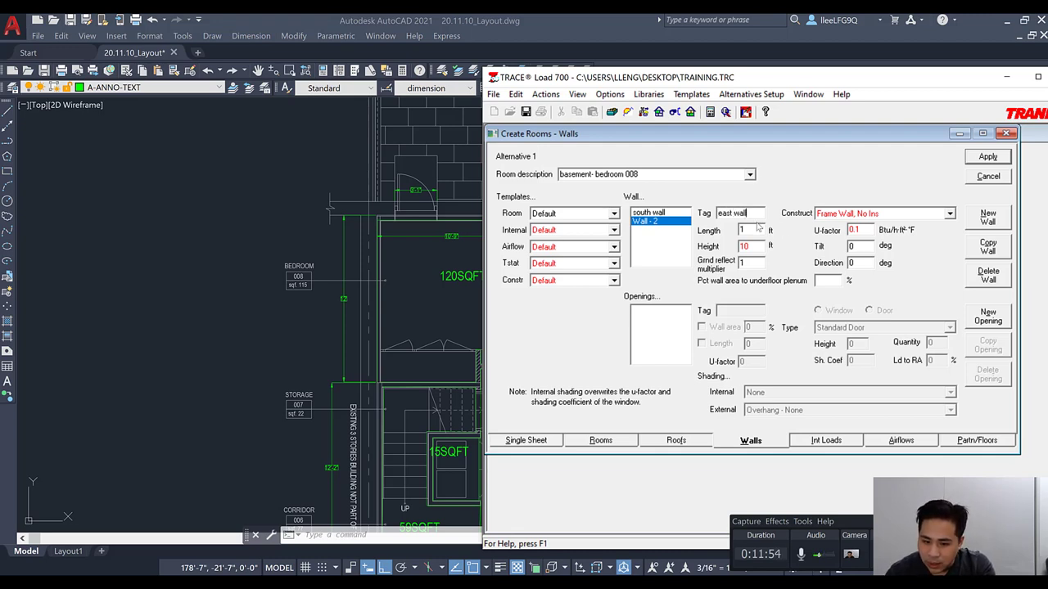
double_click(756, 230)
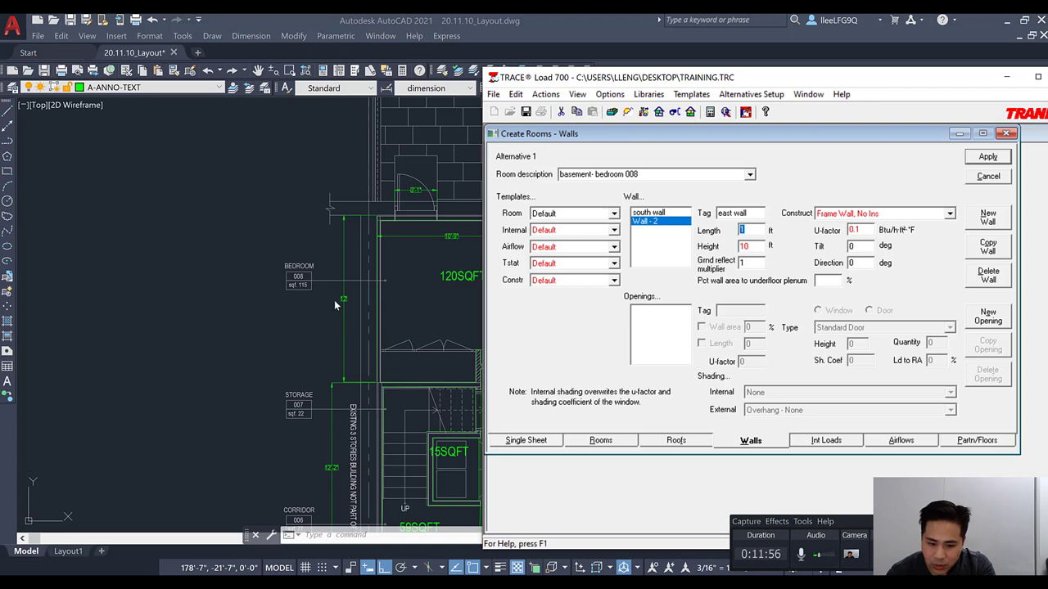
type("12")
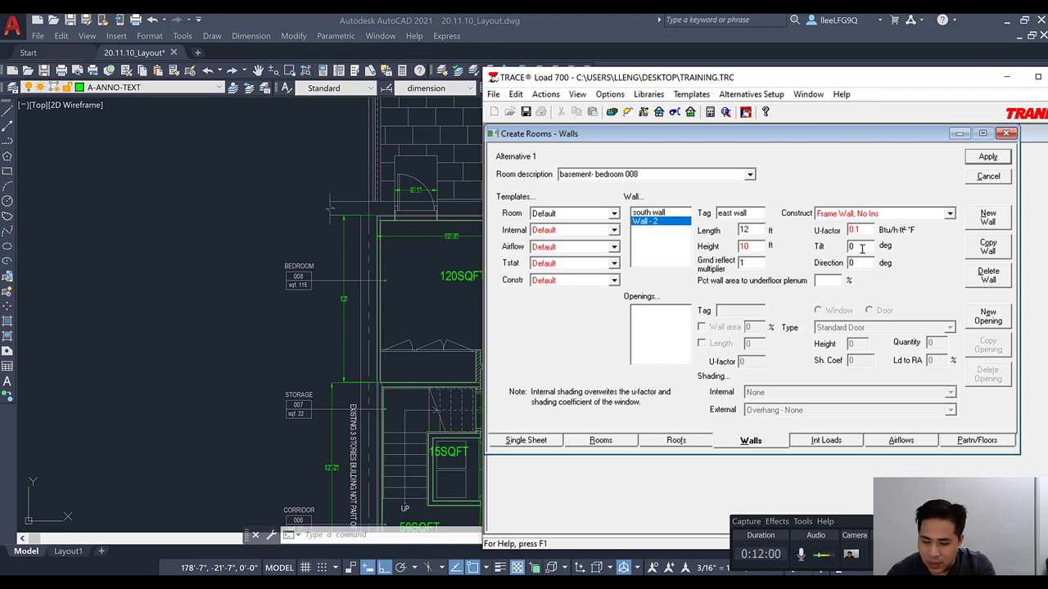
double_click(860, 262)
type("90")
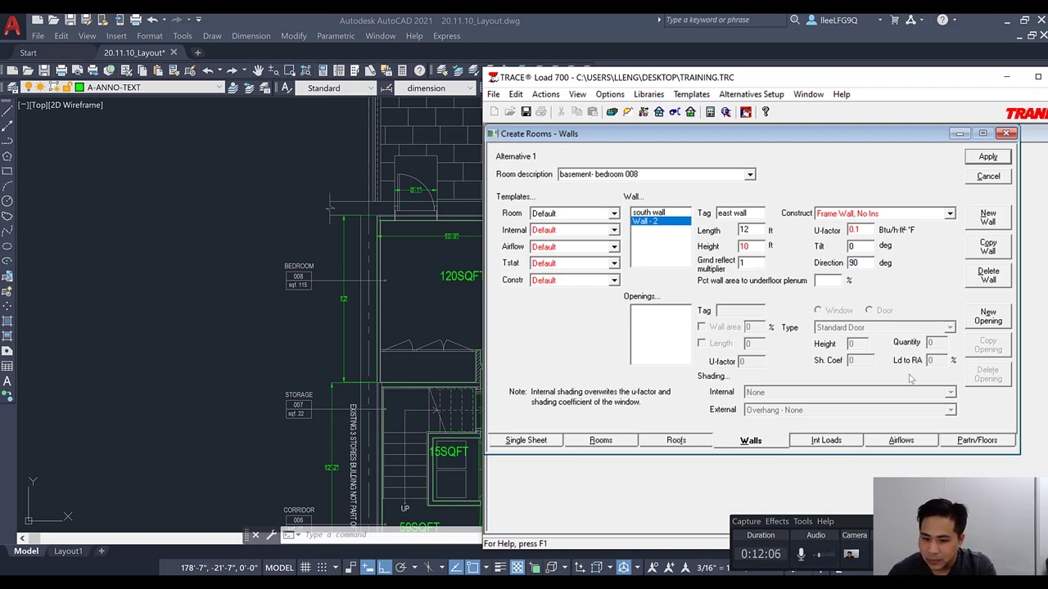
left_click(983, 157)
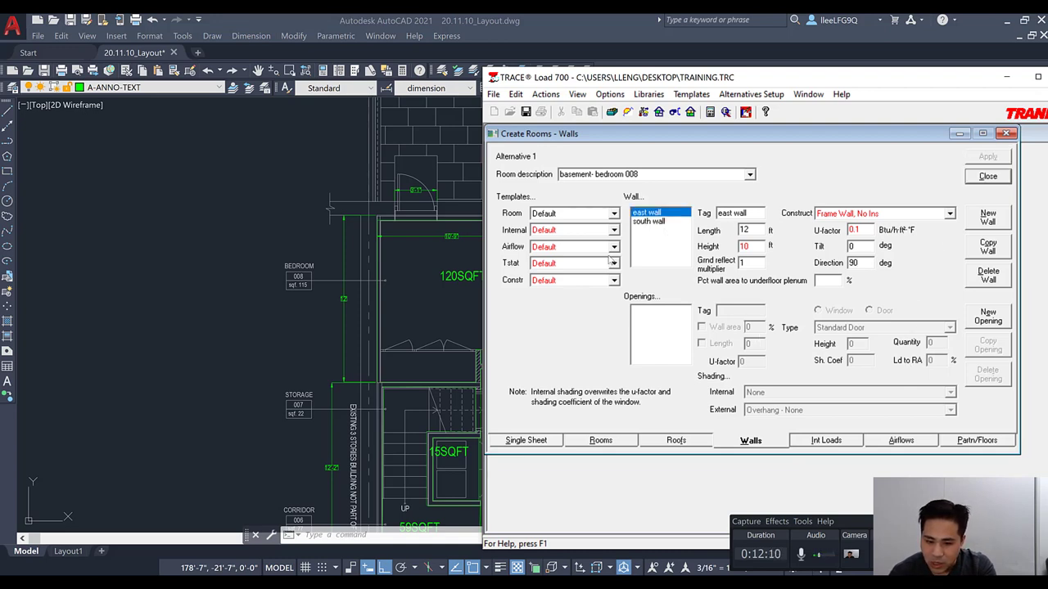
- Set bedroom 008's people density to 2 and miscellaneous load to 250 W
left_click(826, 441)
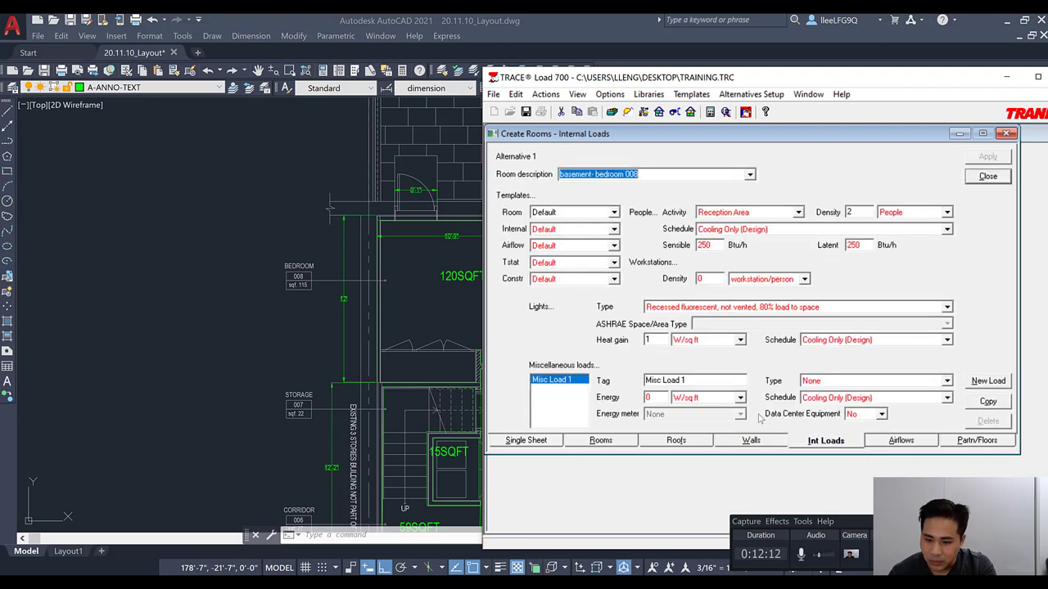
double_click(853, 212)
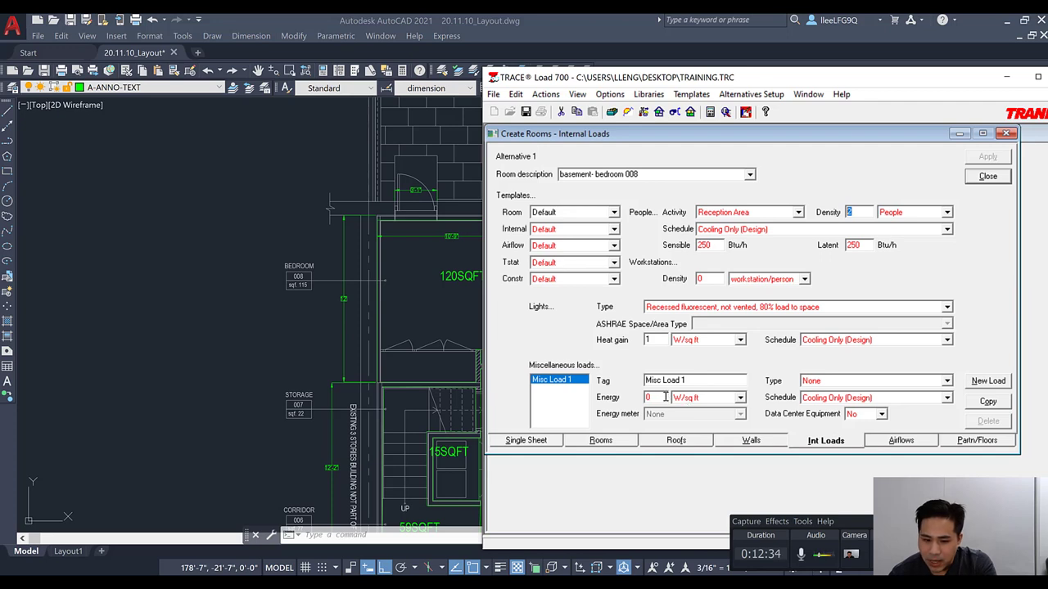
double_click(664, 397)
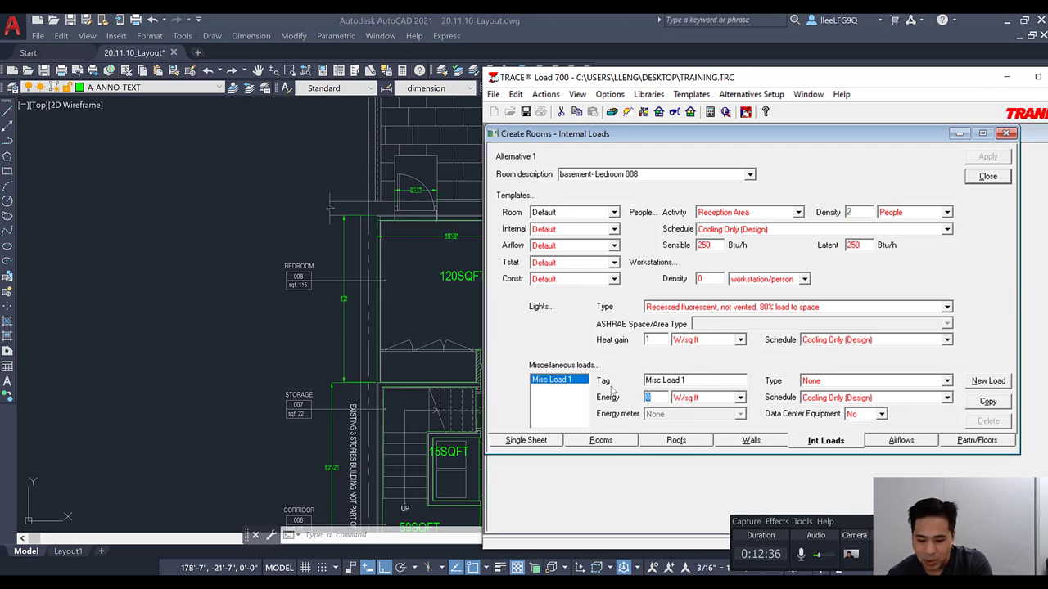
type("250")
left_click(714, 398)
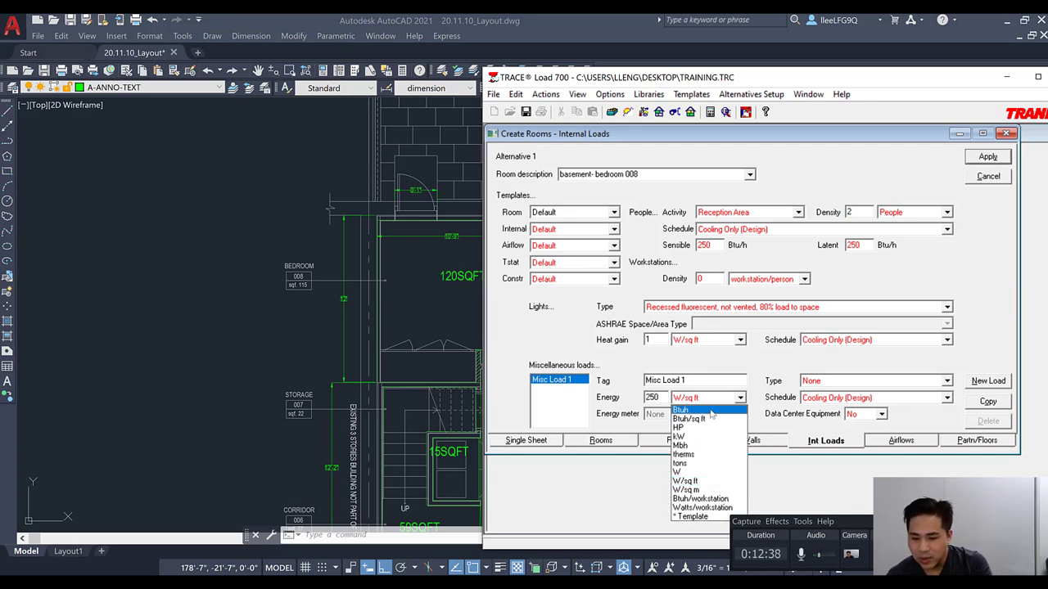
left_click(709, 473)
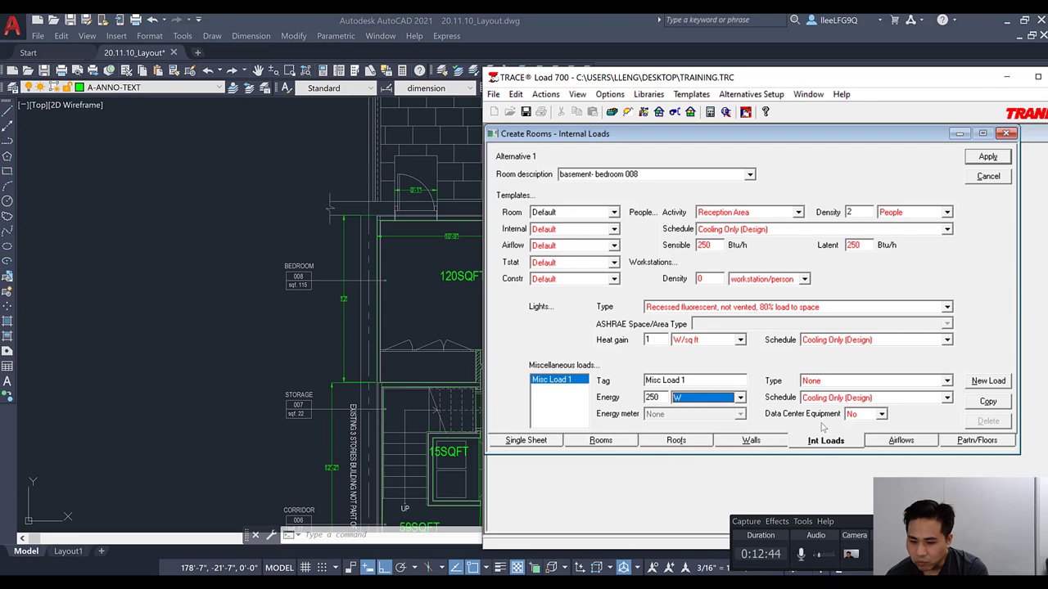
left_click(890, 439)
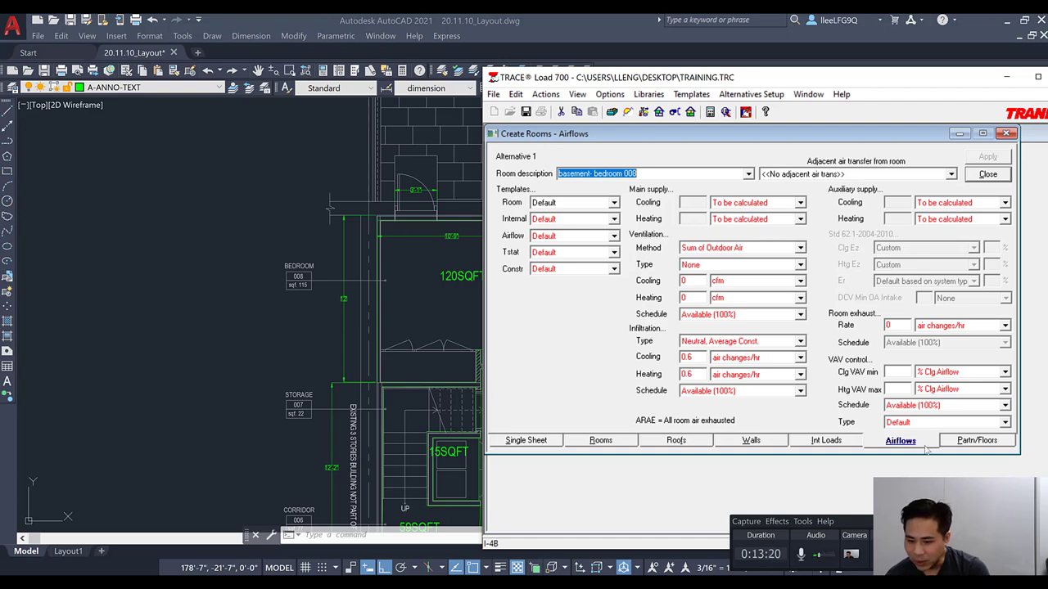
- Review bedroom 008's partitions and floors settings, then minimize TRACE 700 to reveal the AutoCAD plan
left_click(954, 444)
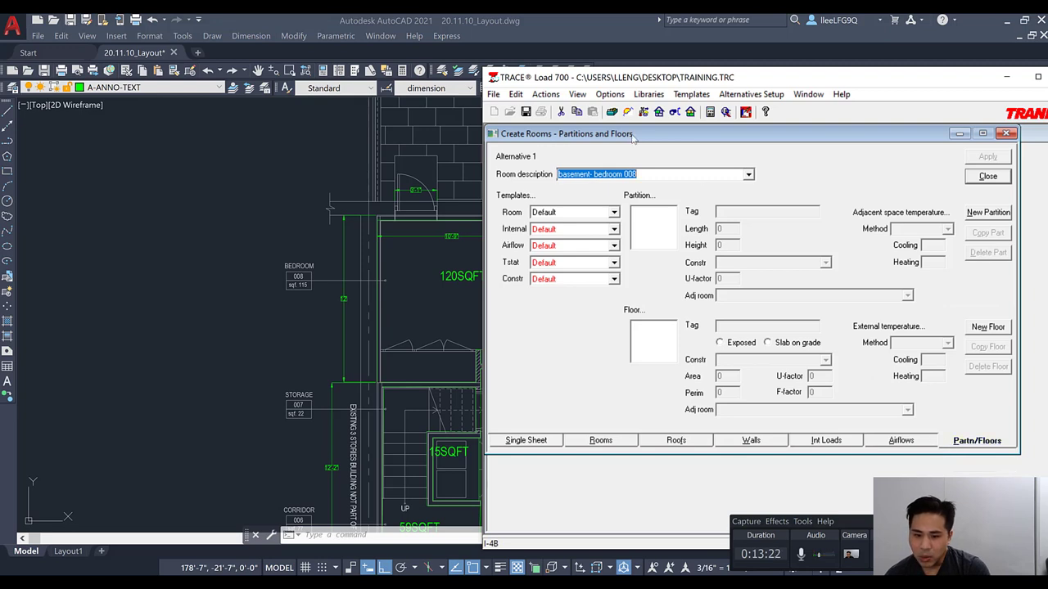
left_click(447, 340)
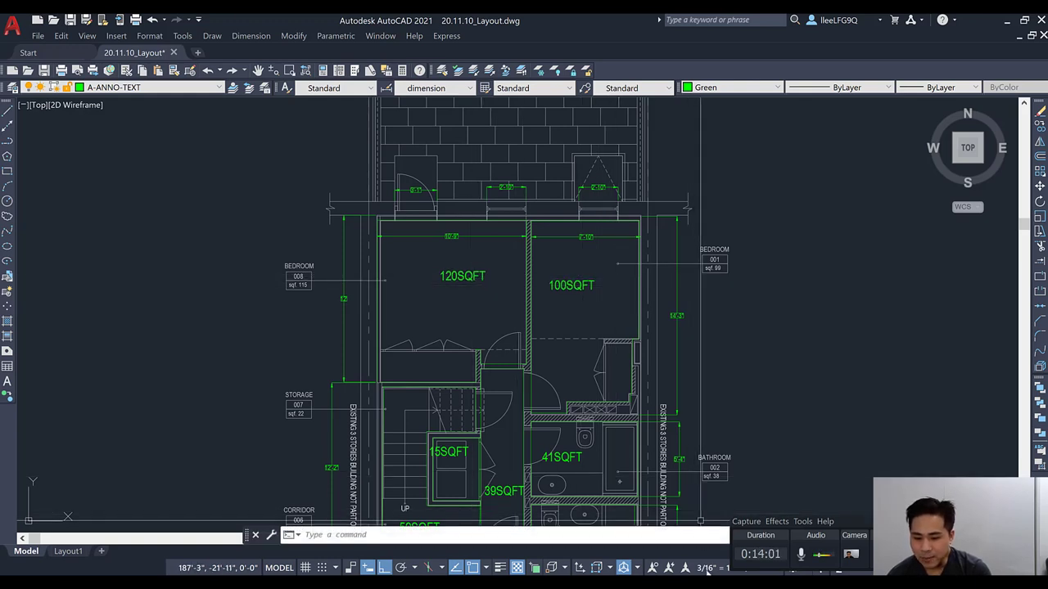
mouse_move(739, 588)
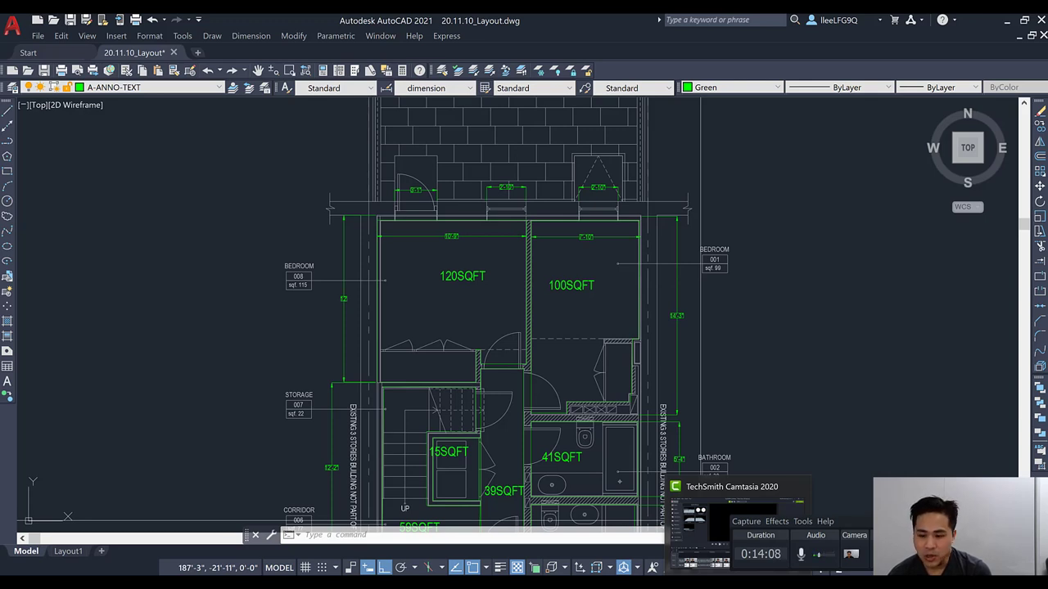
key("alt+Tab")
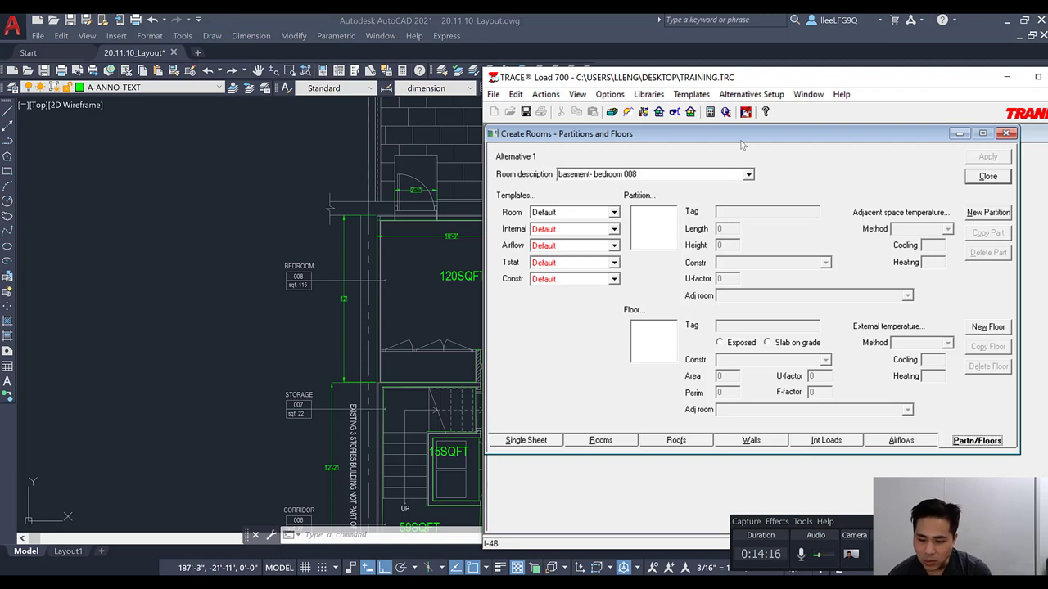
left_click(747, 175)
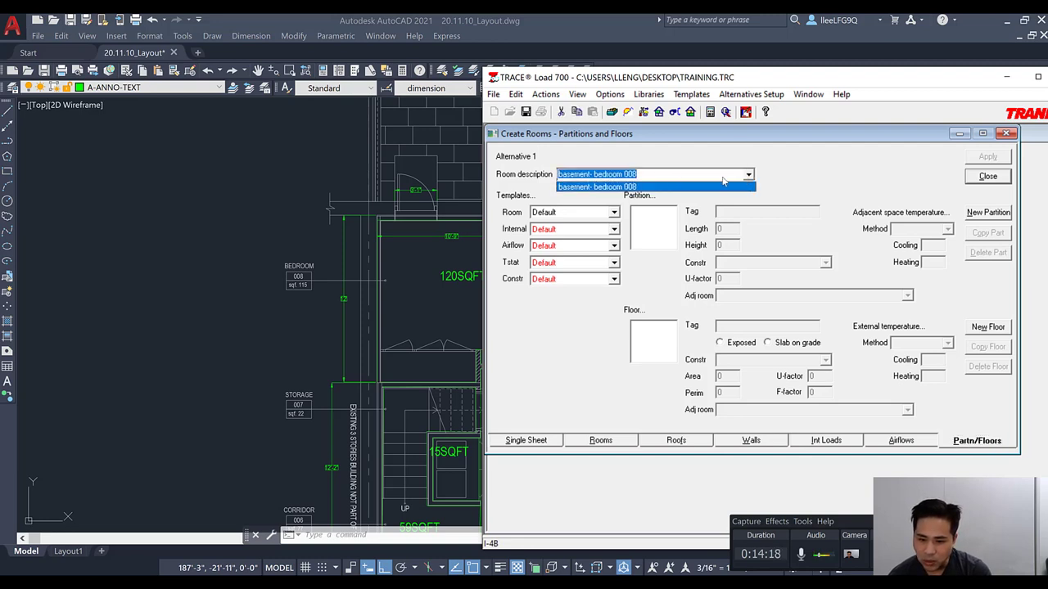
left_click(748, 177)
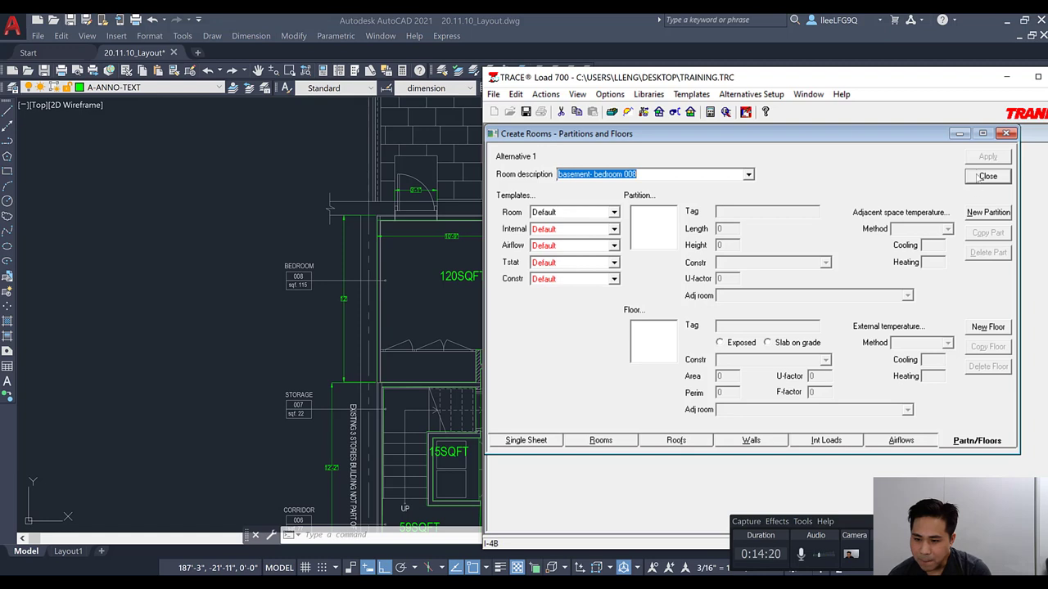
- Copy bedroom 008 from the single worksheet and check bedroom 001's dimensions on the AutoCAD plan
left_click(544, 442)
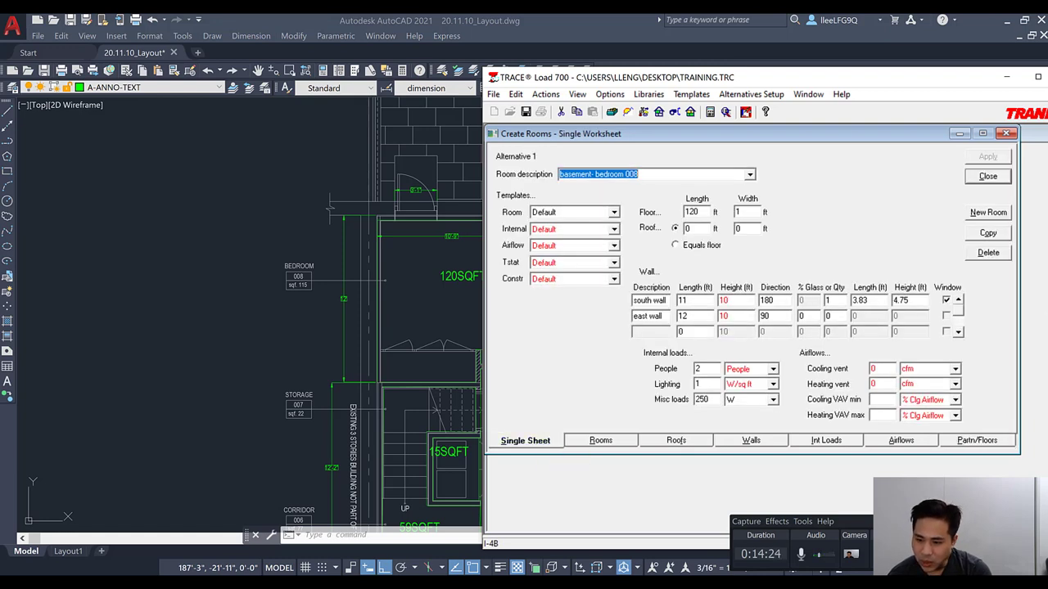
left_click(988, 233)
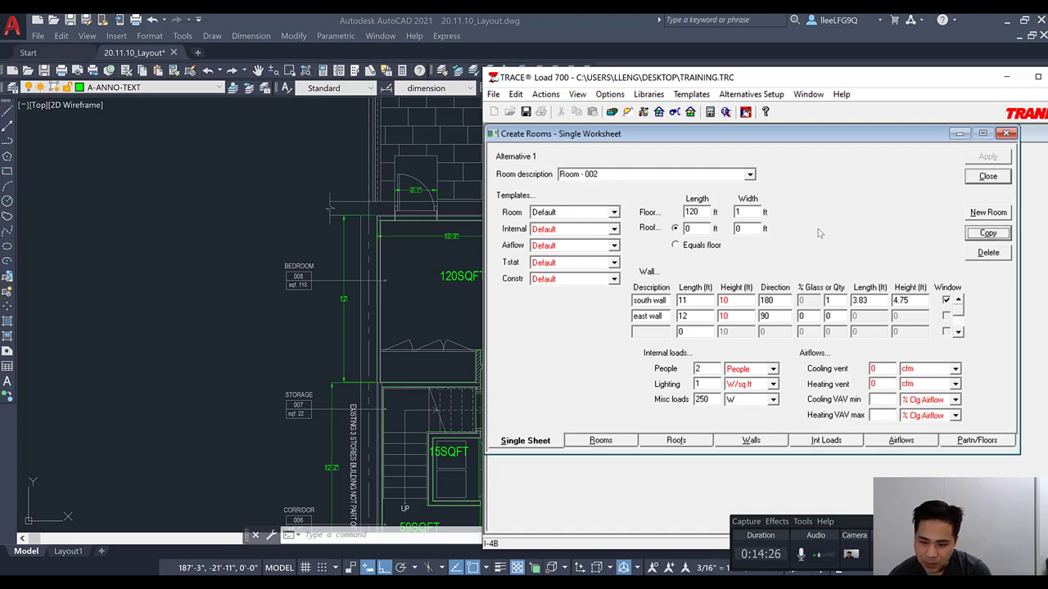
left_click(326, 233)
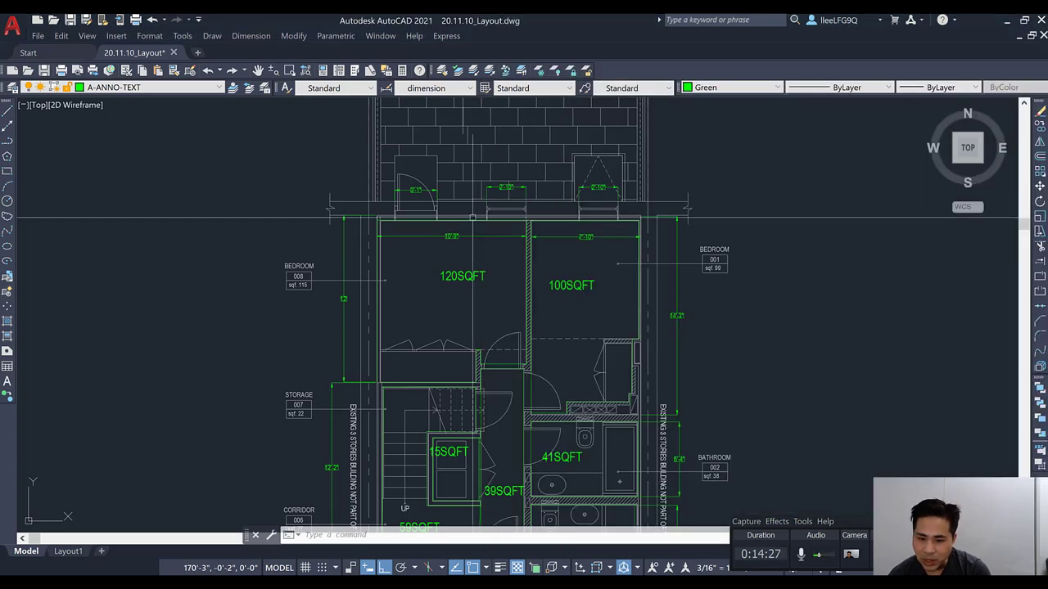
scroll(697, 265, "up", 2)
left_click_drag(697, 265, 622, 270)
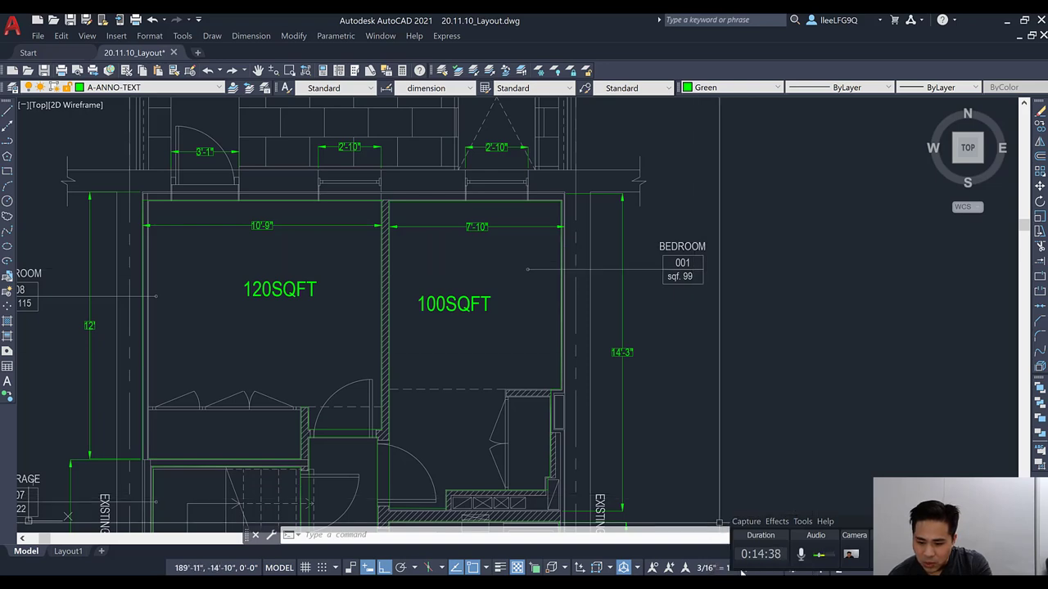
- Rename the copied room's description to 'basement- bedroom 001'
key("alt+Tab")
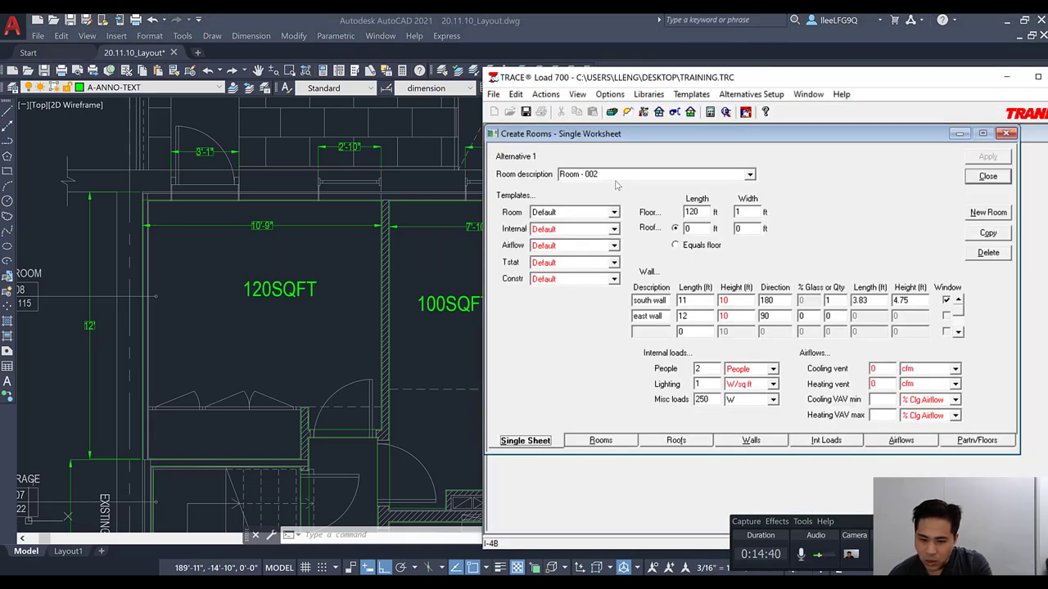
left_click(609, 177)
type("b")
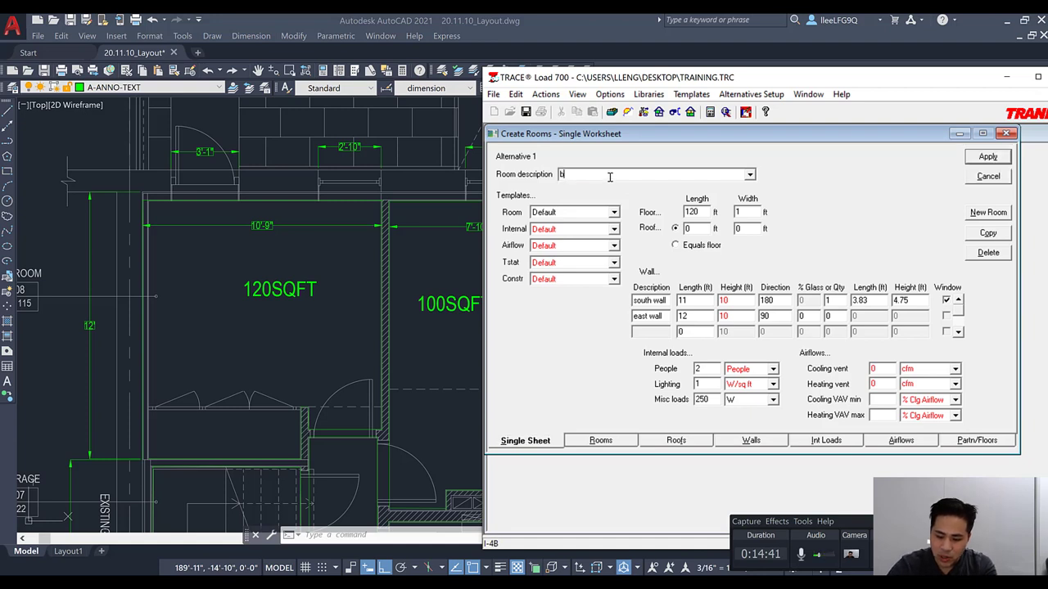
type("asement- bedroom 00")
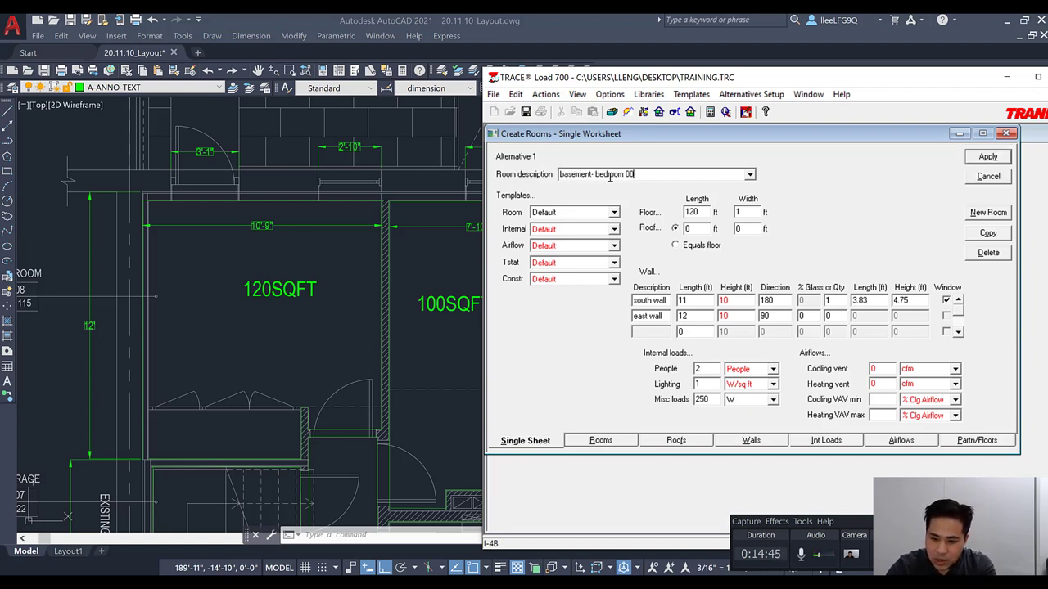
mouse_move(566, 77)
left_mouse_down()
mouse_move(511, 538)
mouse_move(498, 112)
mouse_move(611, 109)
mouse_move(669, 180)
mouse_move(570, 159)
mouse_move(629, 108)
left_mouse_up()
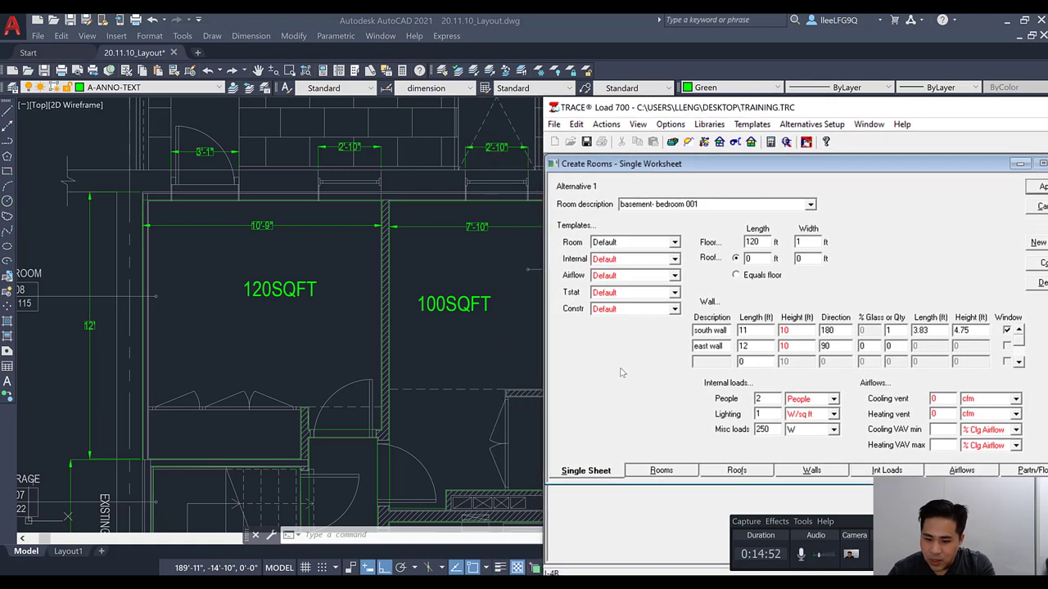
- Set bedroom 001's floor length to 100 on the Rooms tab
left_click(660, 472)
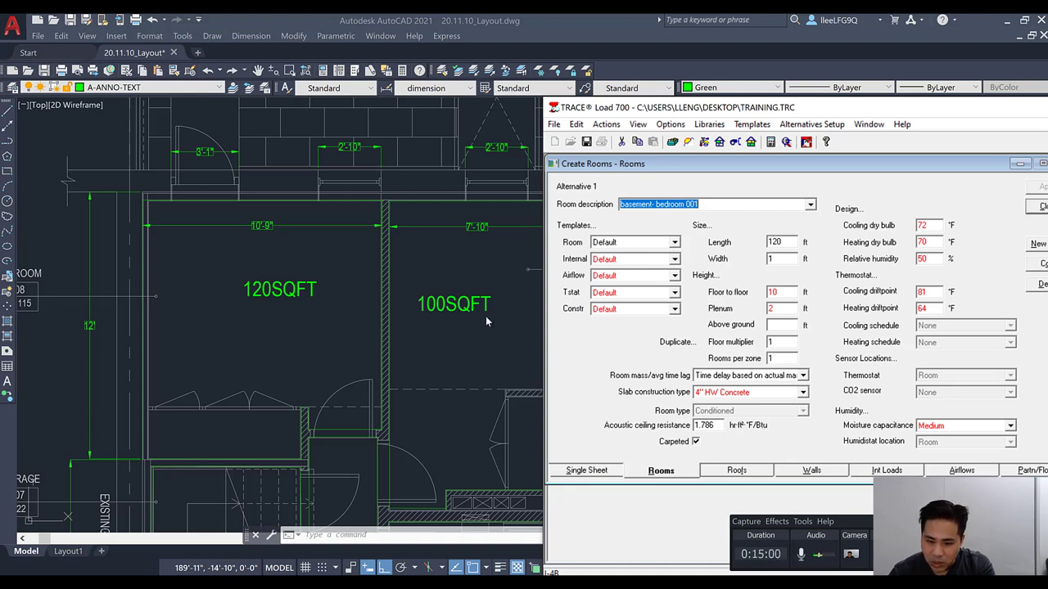
double_click(789, 244)
type("100")
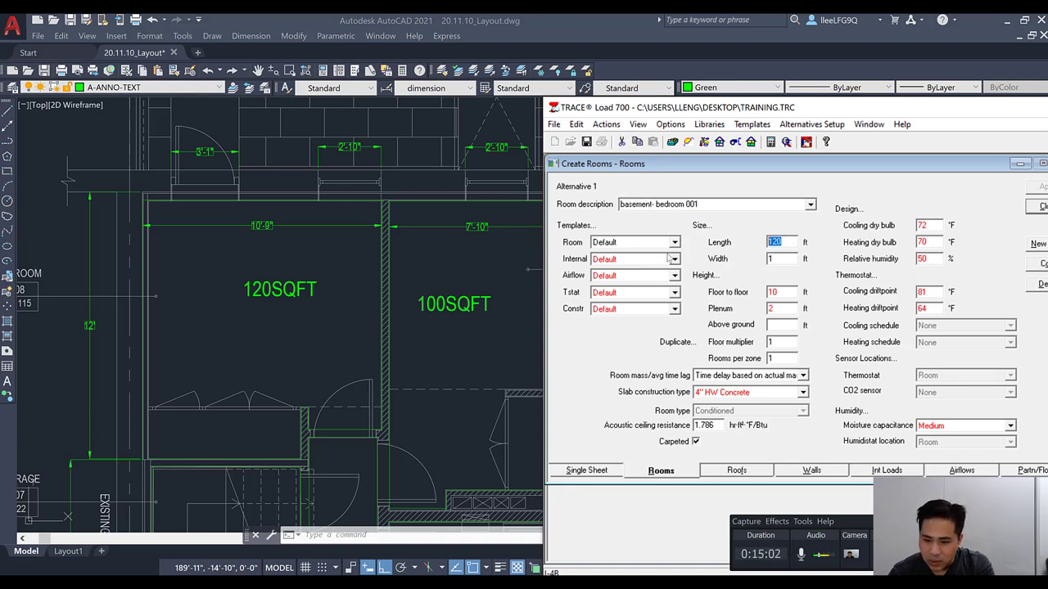
left_click(780, 259)
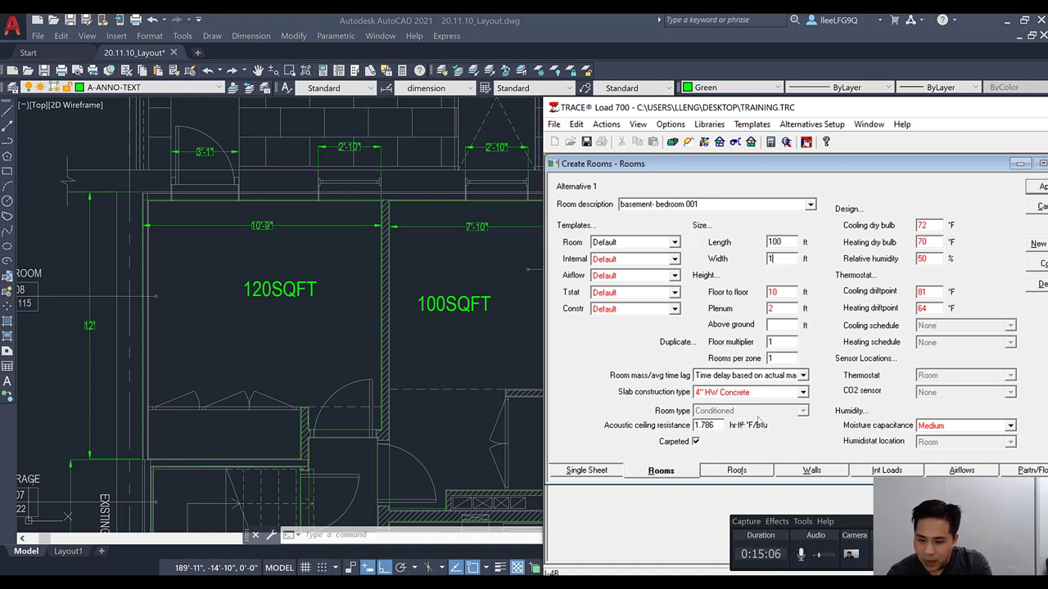
- Retag the south wall as 'south wal' and set its length to 8 ft
left_click(737, 470)
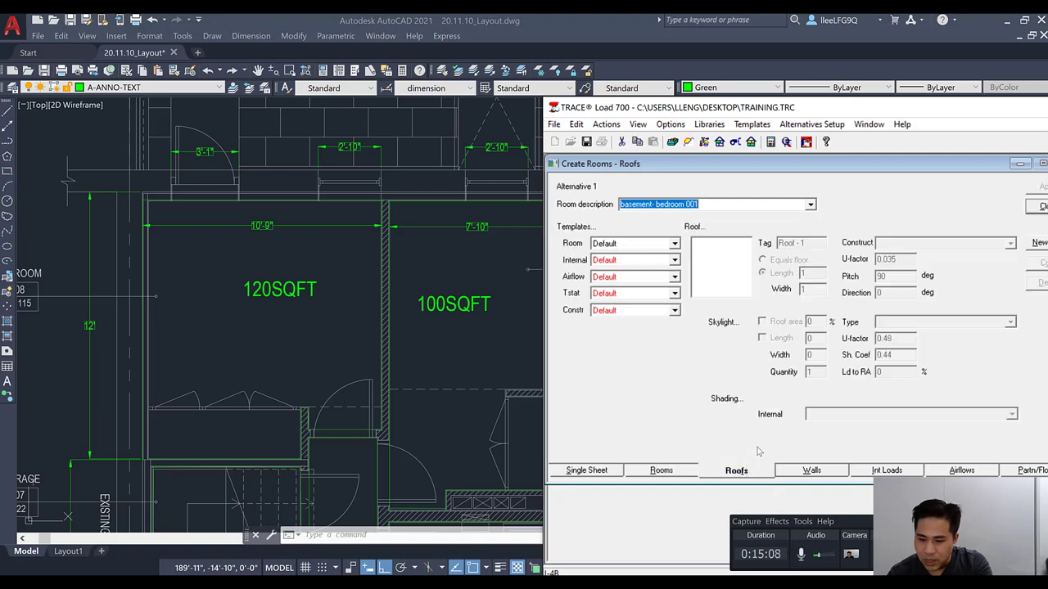
left_click(806, 467)
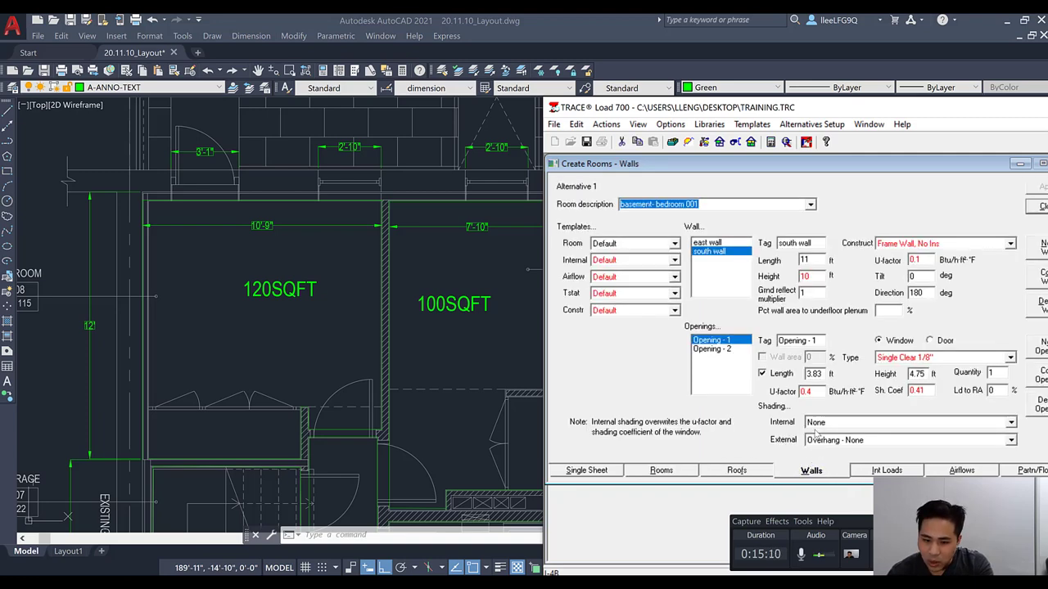
mouse_move(630, 107)
left_mouse_down()
mouse_move(770, 115)
mouse_move(563, 236)
mouse_move(596, 180)
mouse_move(573, 153)
mouse_move(583, 129)
left_mouse_up()
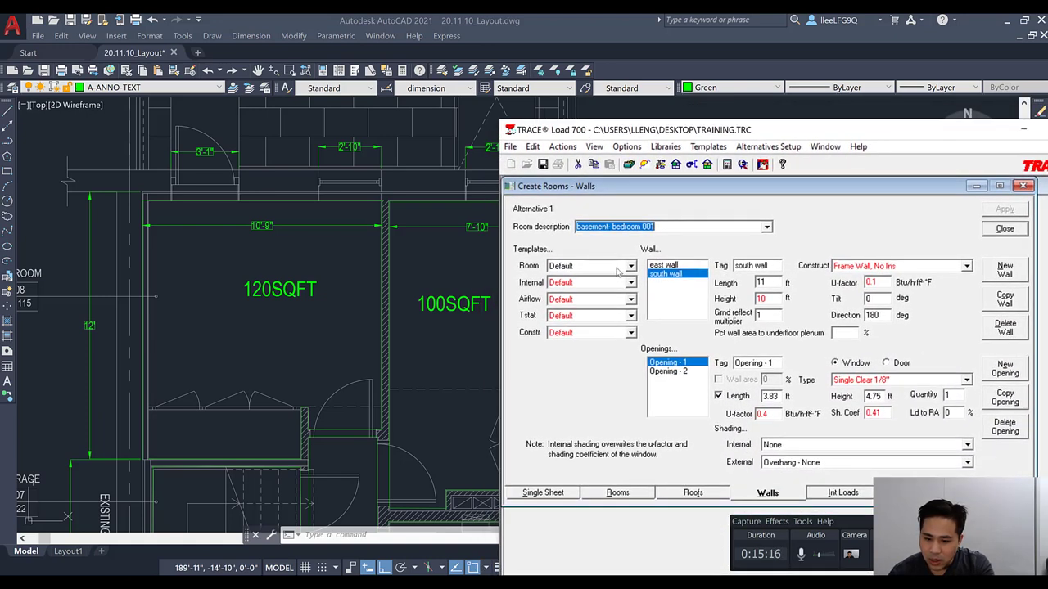
left_click(654, 264)
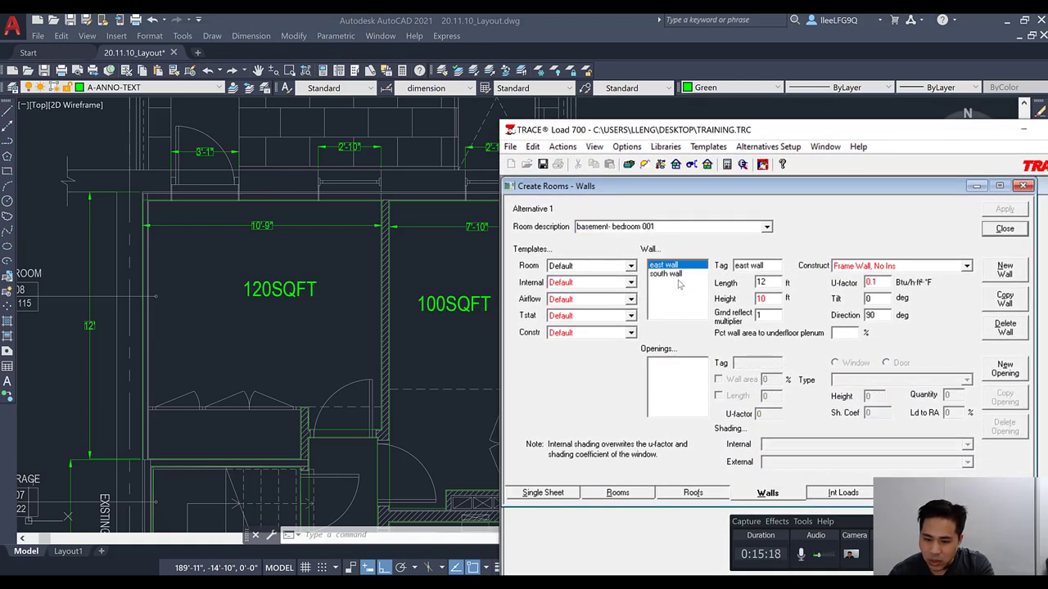
left_click(666, 275)
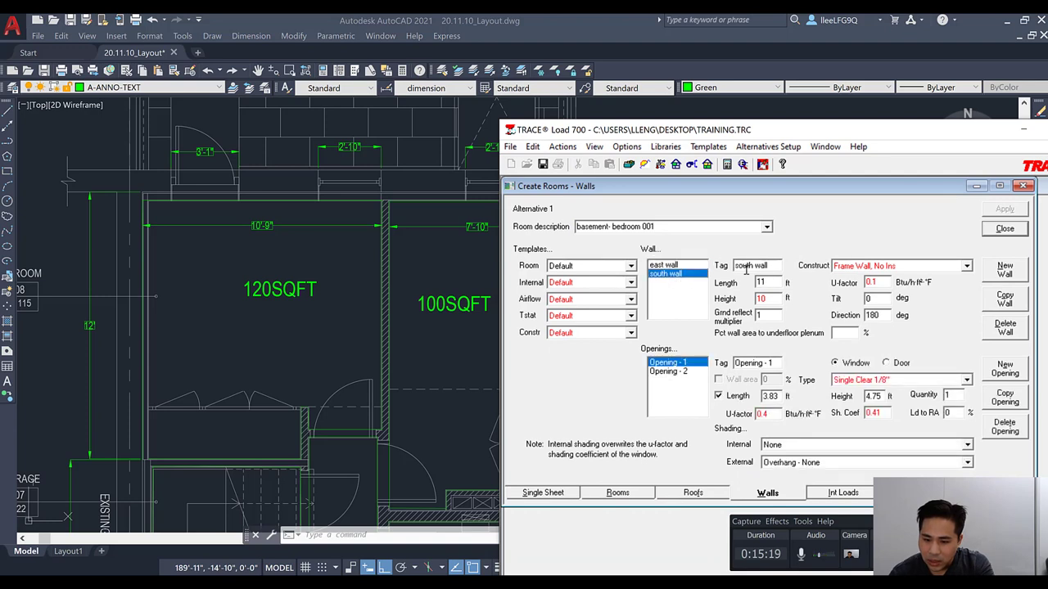
left_click_drag(769, 265, 653, 260)
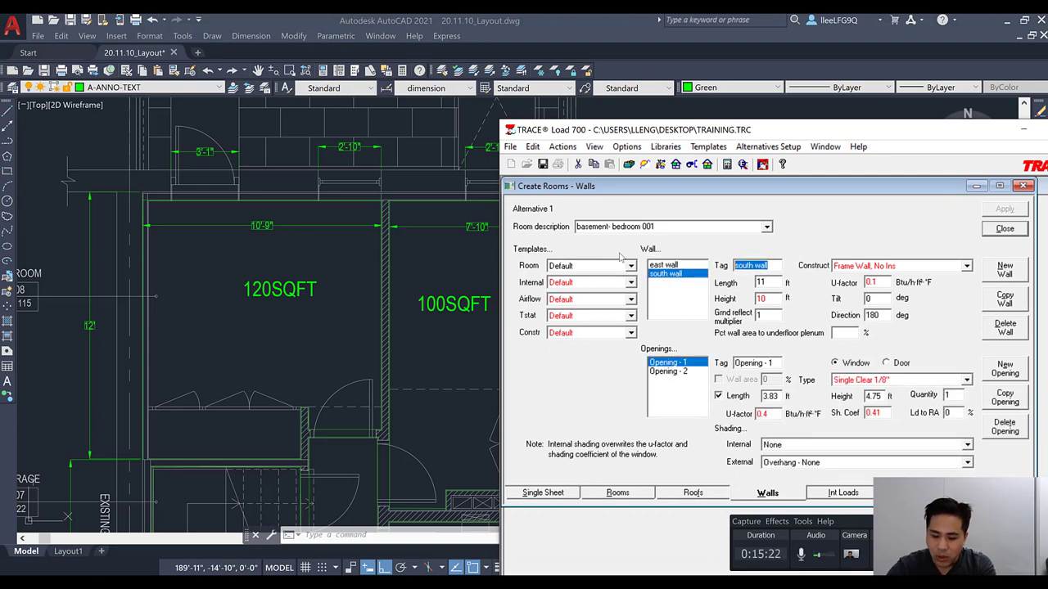
type("n")
key("BackSpace")
key("BackSpace")
key("BackSpace")
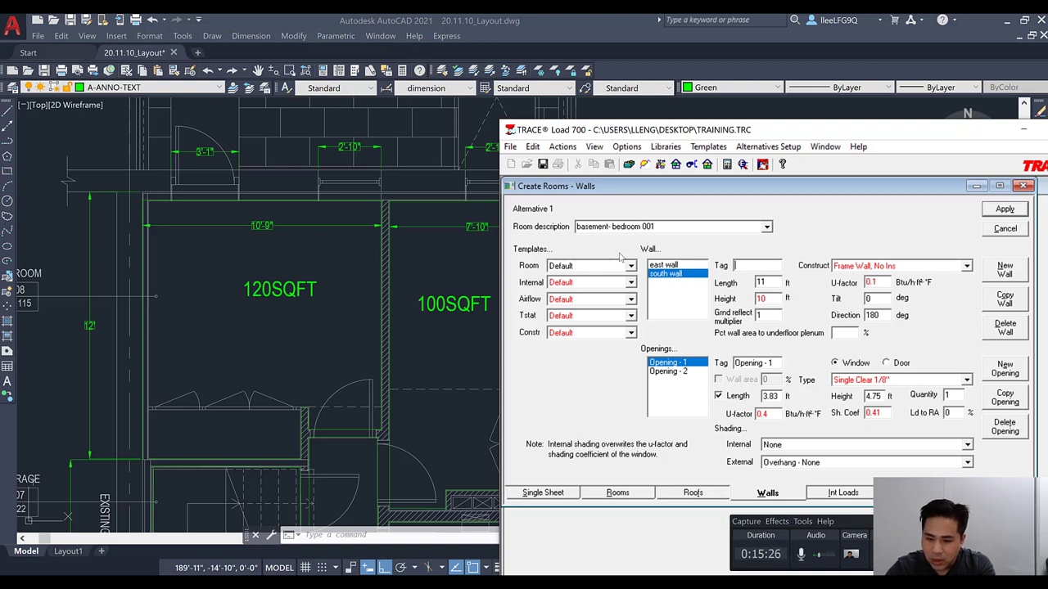
type("south wall")
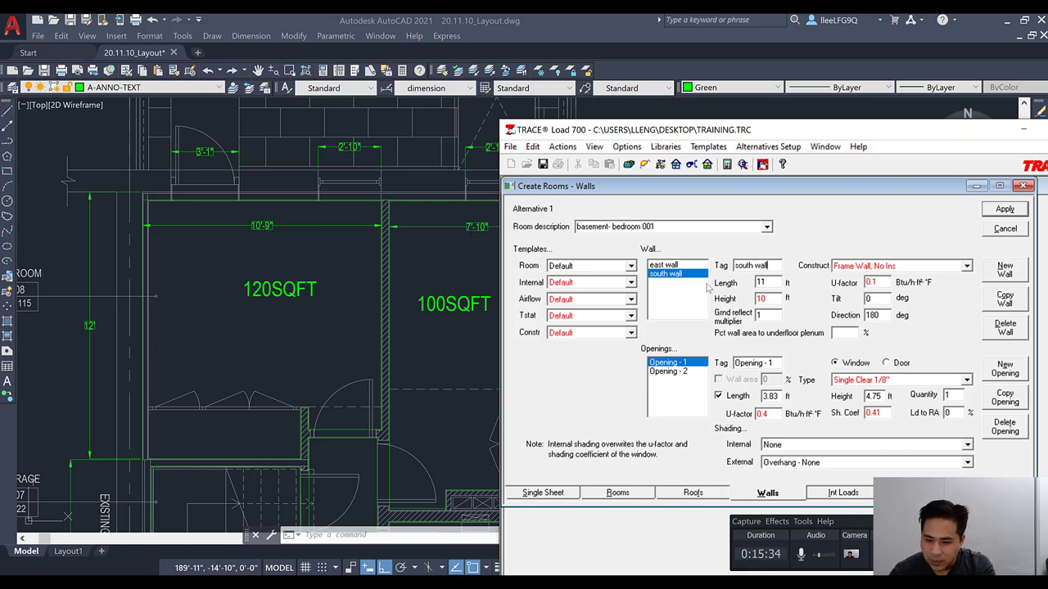
double_click(774, 281)
type("8")
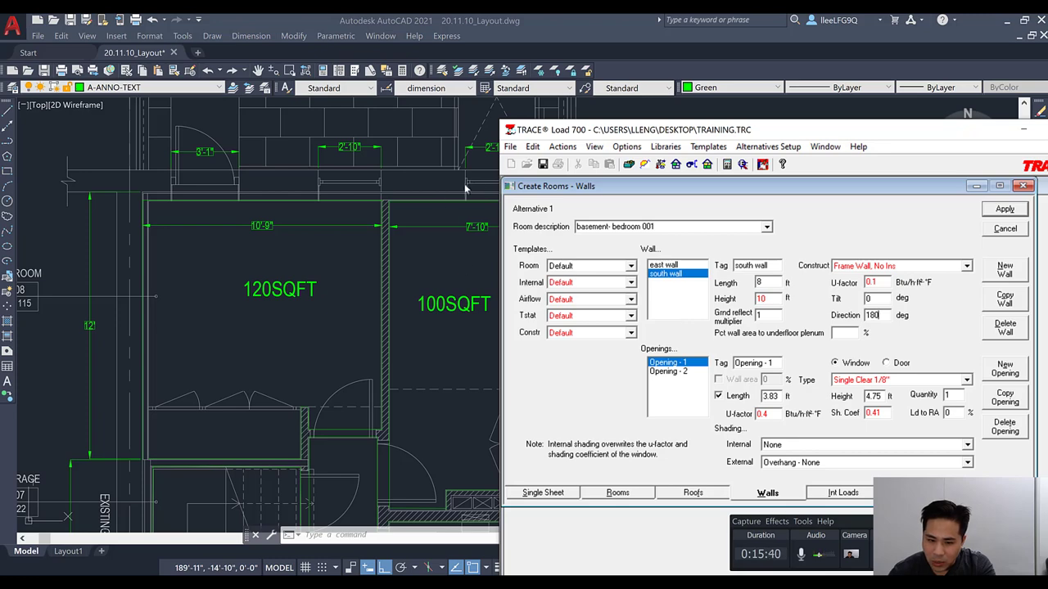
- Delete the south wall's door opening, Opening - 2, and return to the AutoCAD plan
left_click_drag(537, 129, 501, 110)
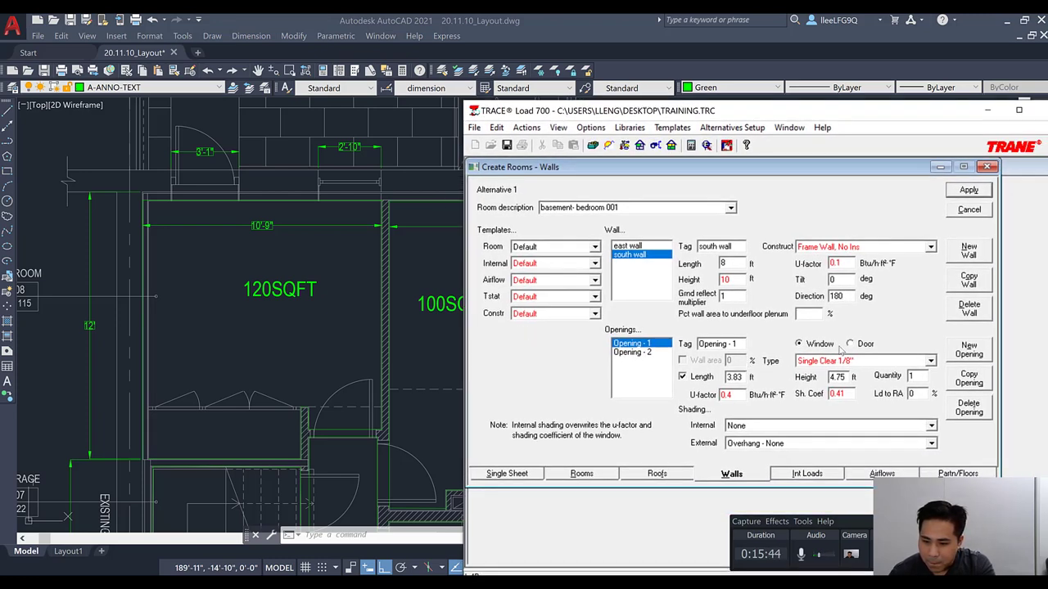
left_click(643, 355)
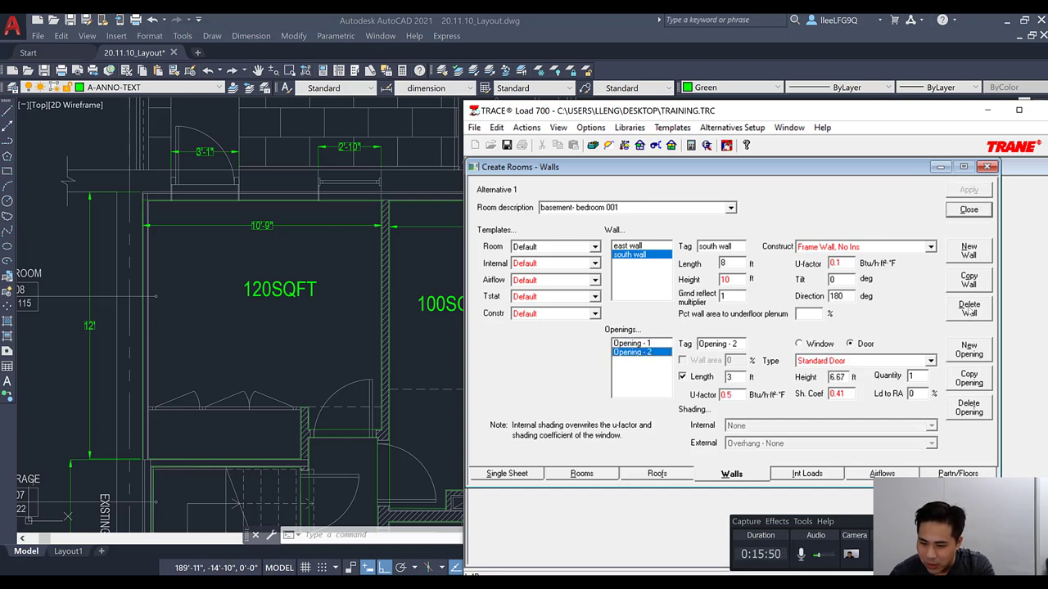
left_click(968, 407)
left_click(798, 379)
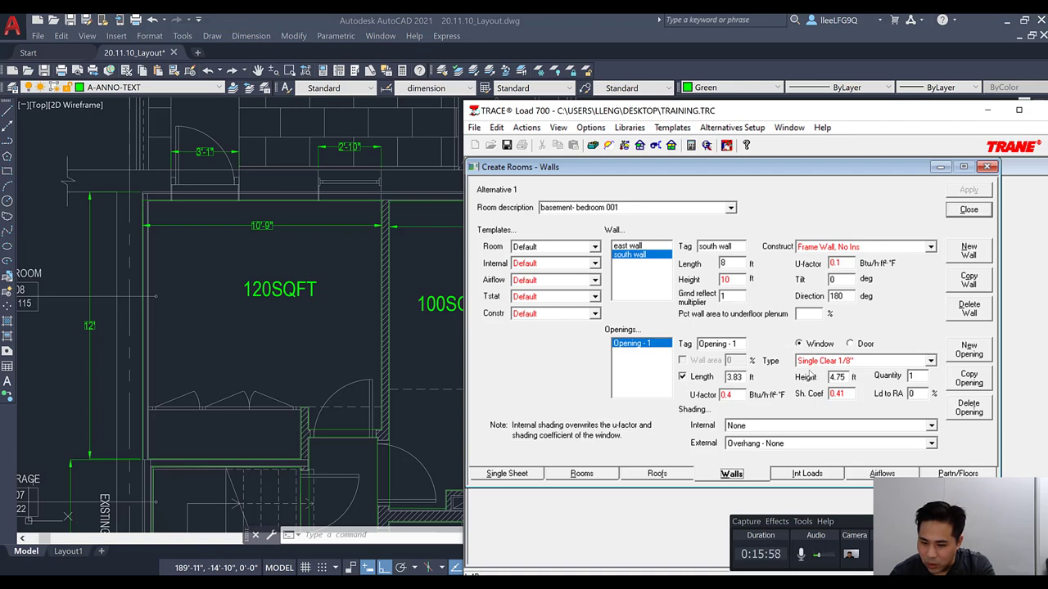
left_click(441, 369)
scroll(492, 344, "down", 8)
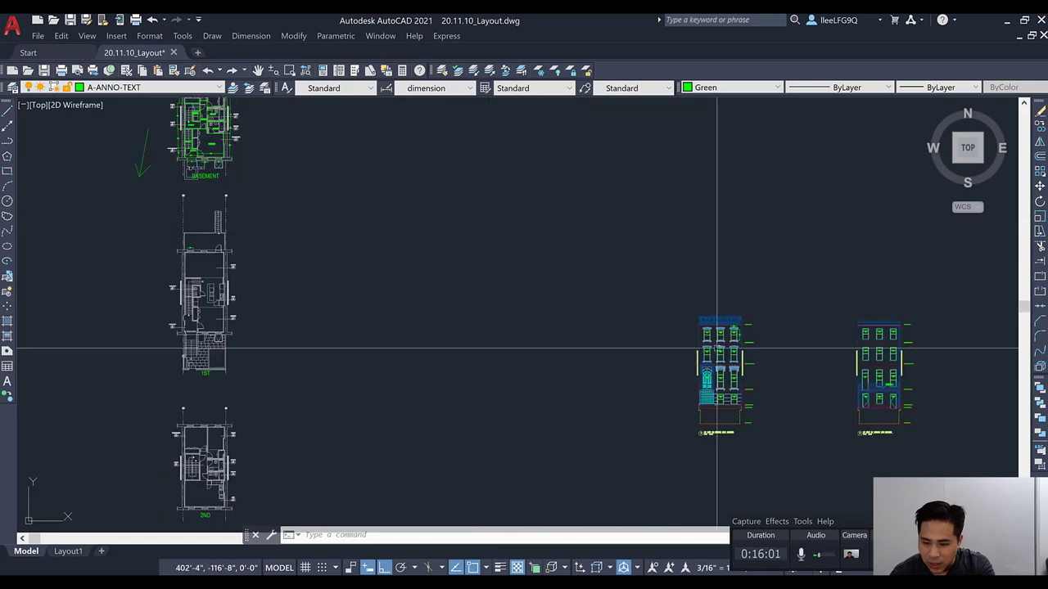